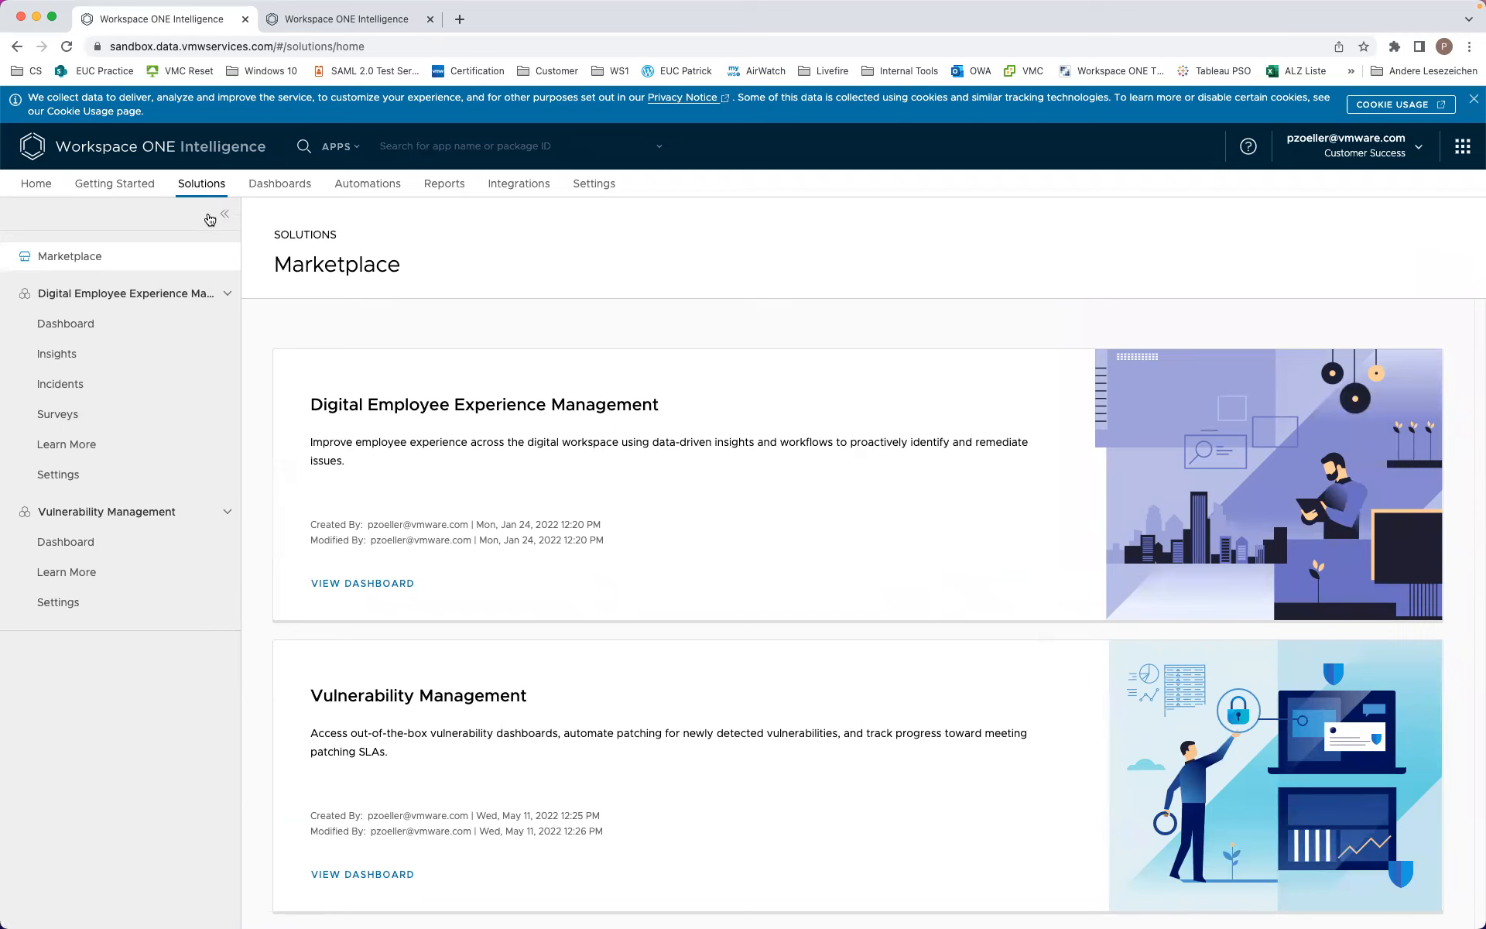
Step: Go to the DEEM Surveys overview and start creating a new survey
click(48, 415)
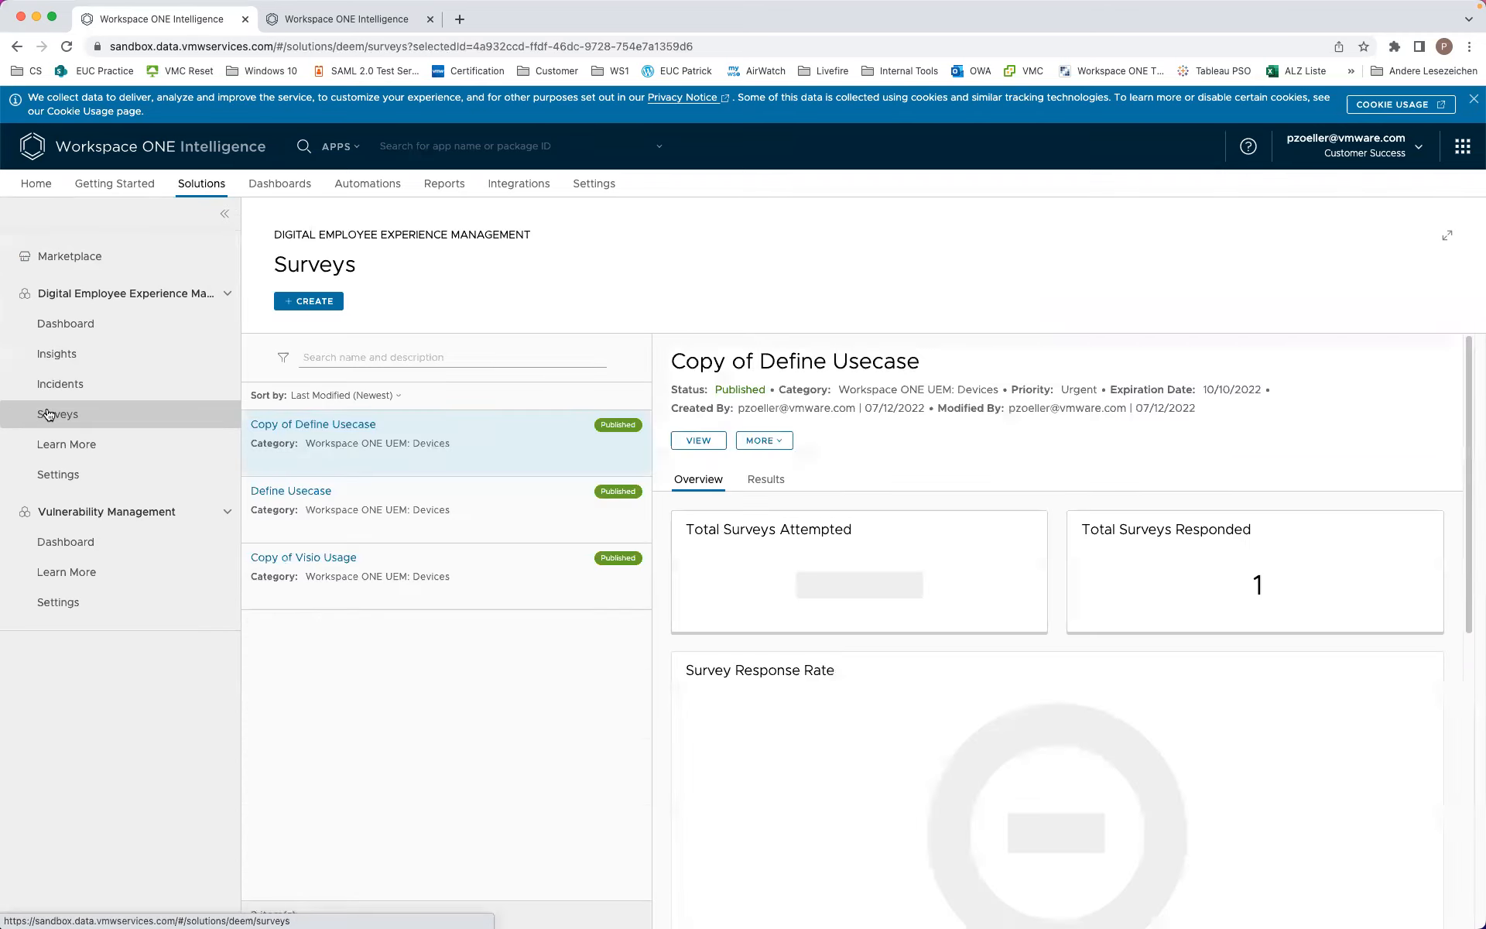
click(322, 303)
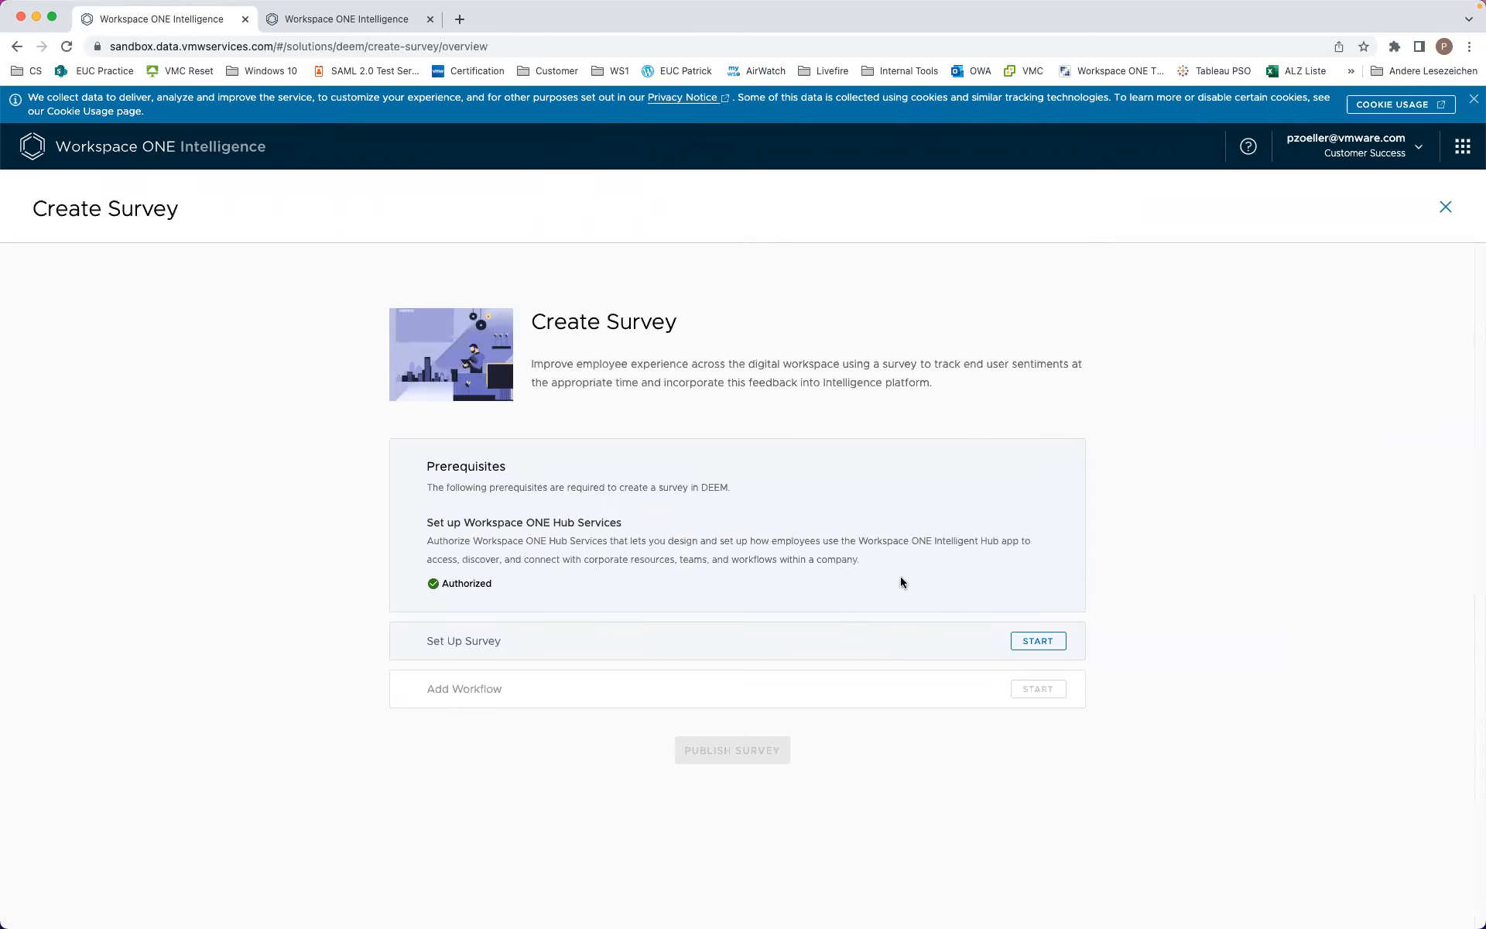
Step: Name the survey 'My Survey', keep category Devices, and continue to notification properties
click(1035, 646)
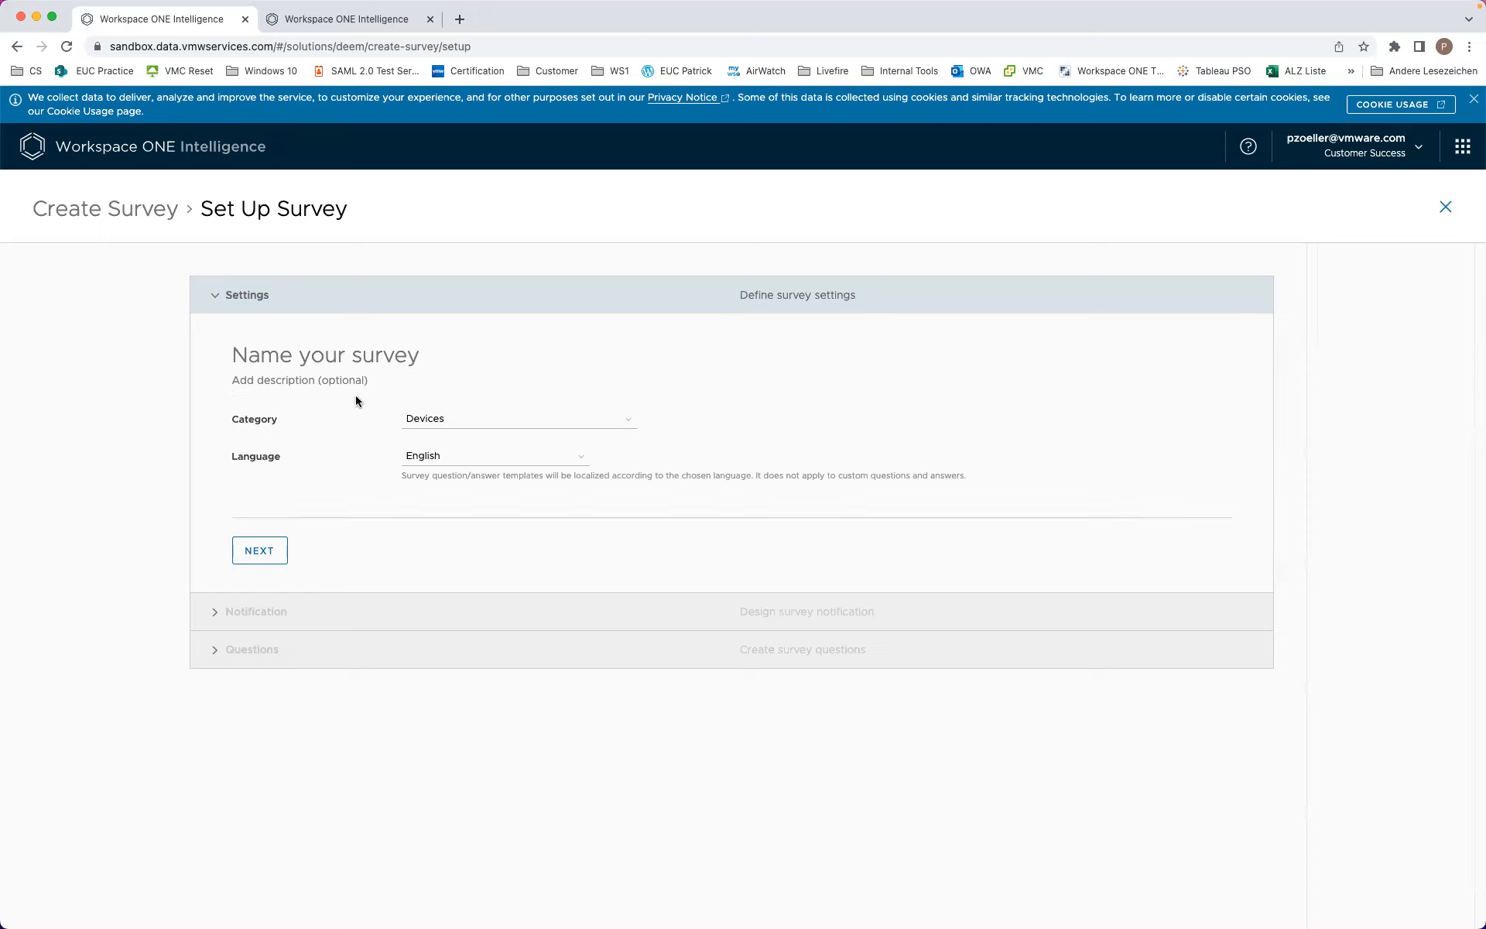
click(343, 357)
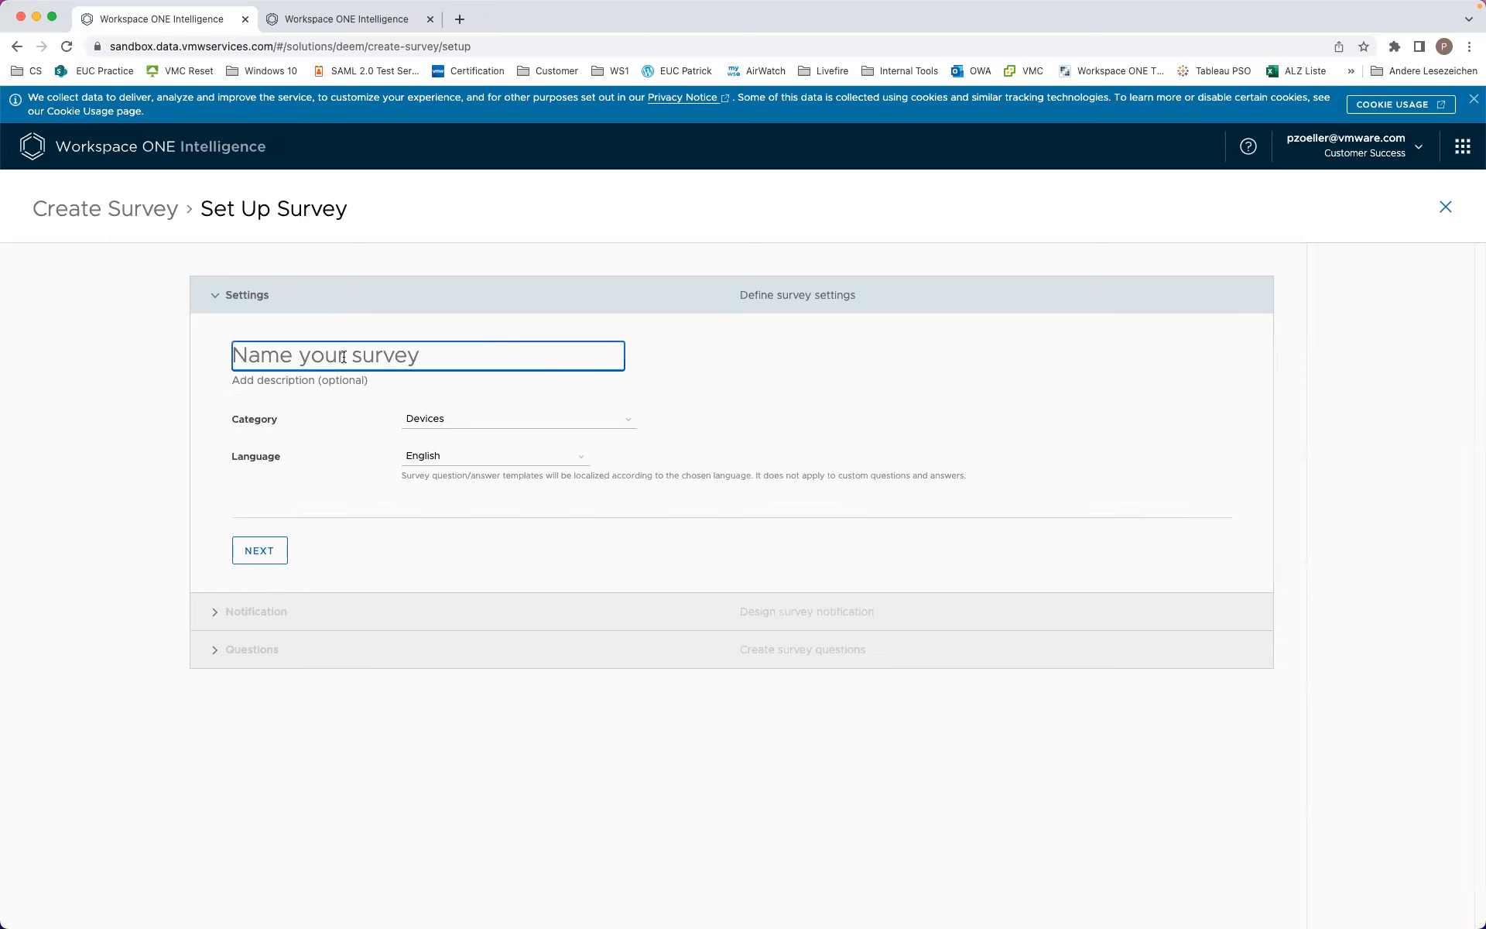
text(My S)
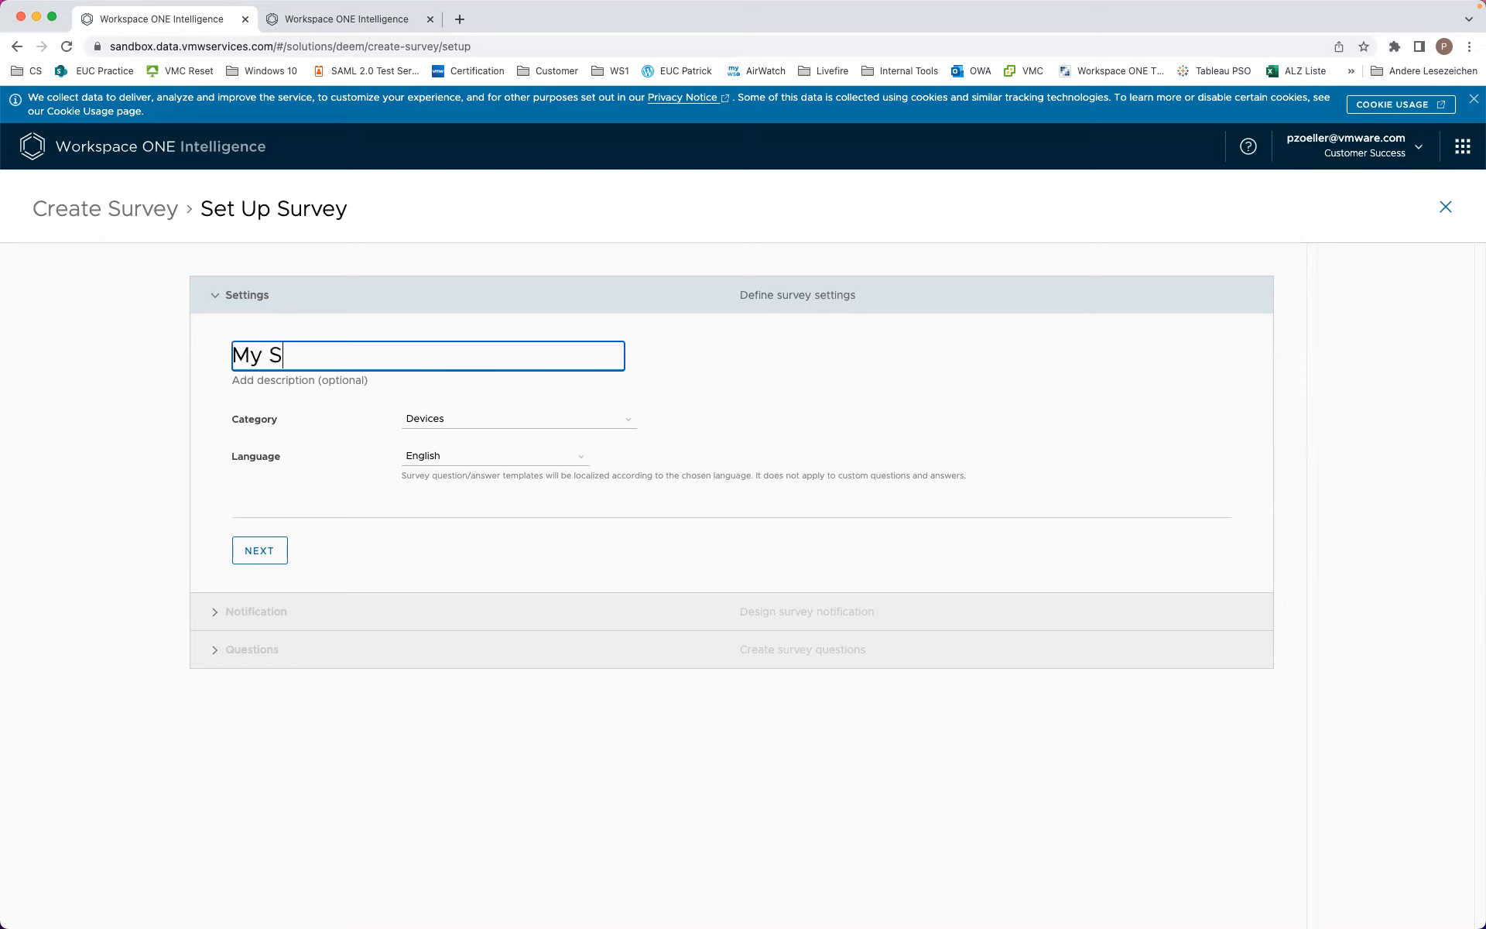
text(urvey)
click(428, 419)
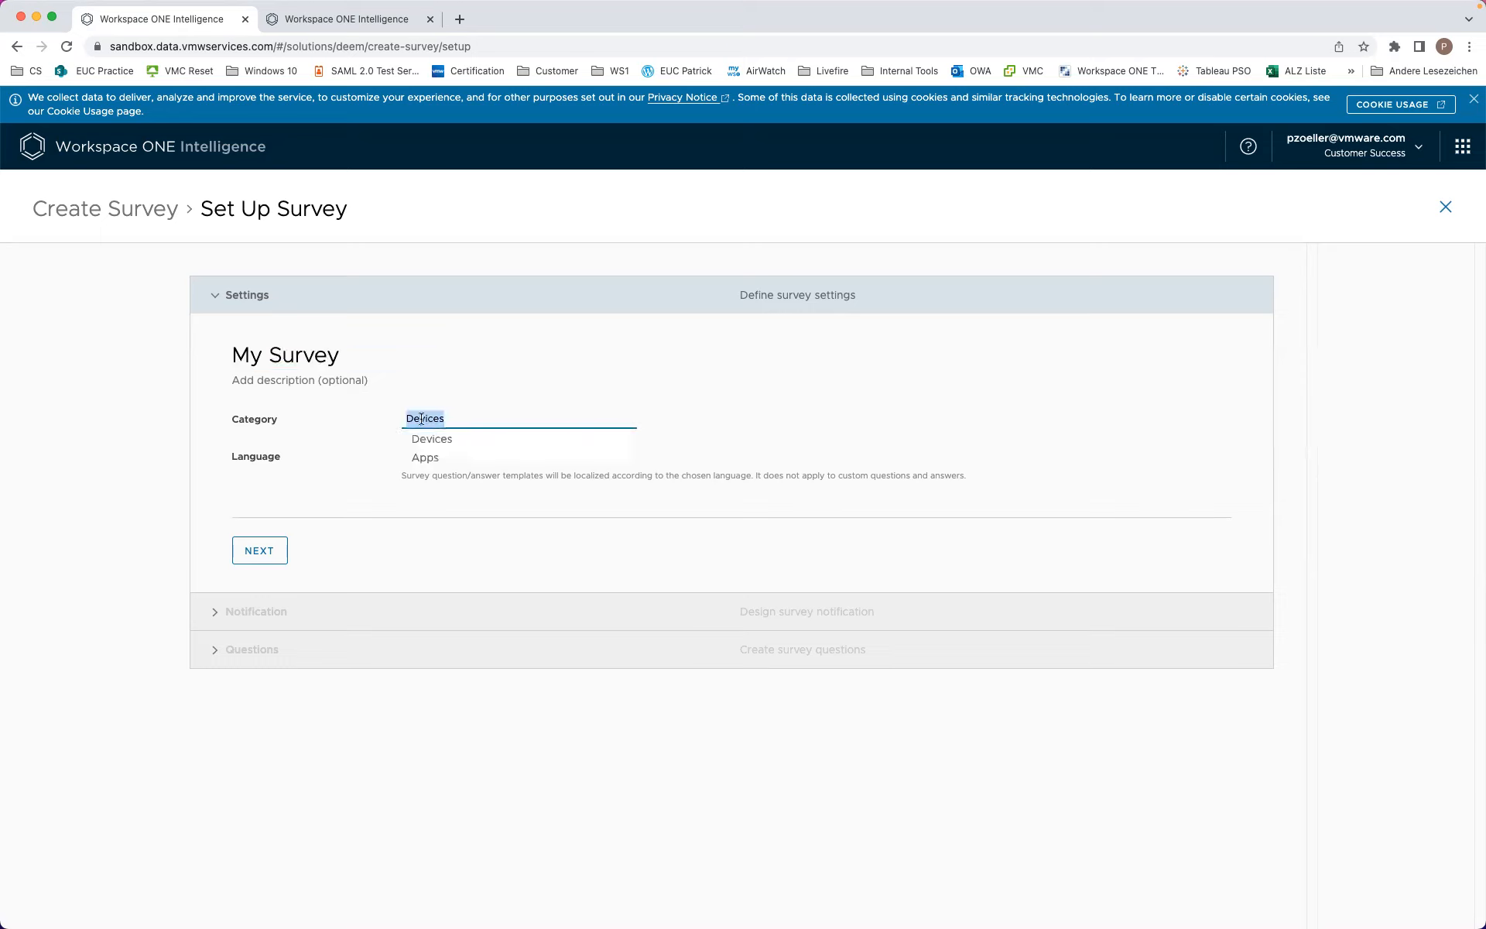
click(370, 415)
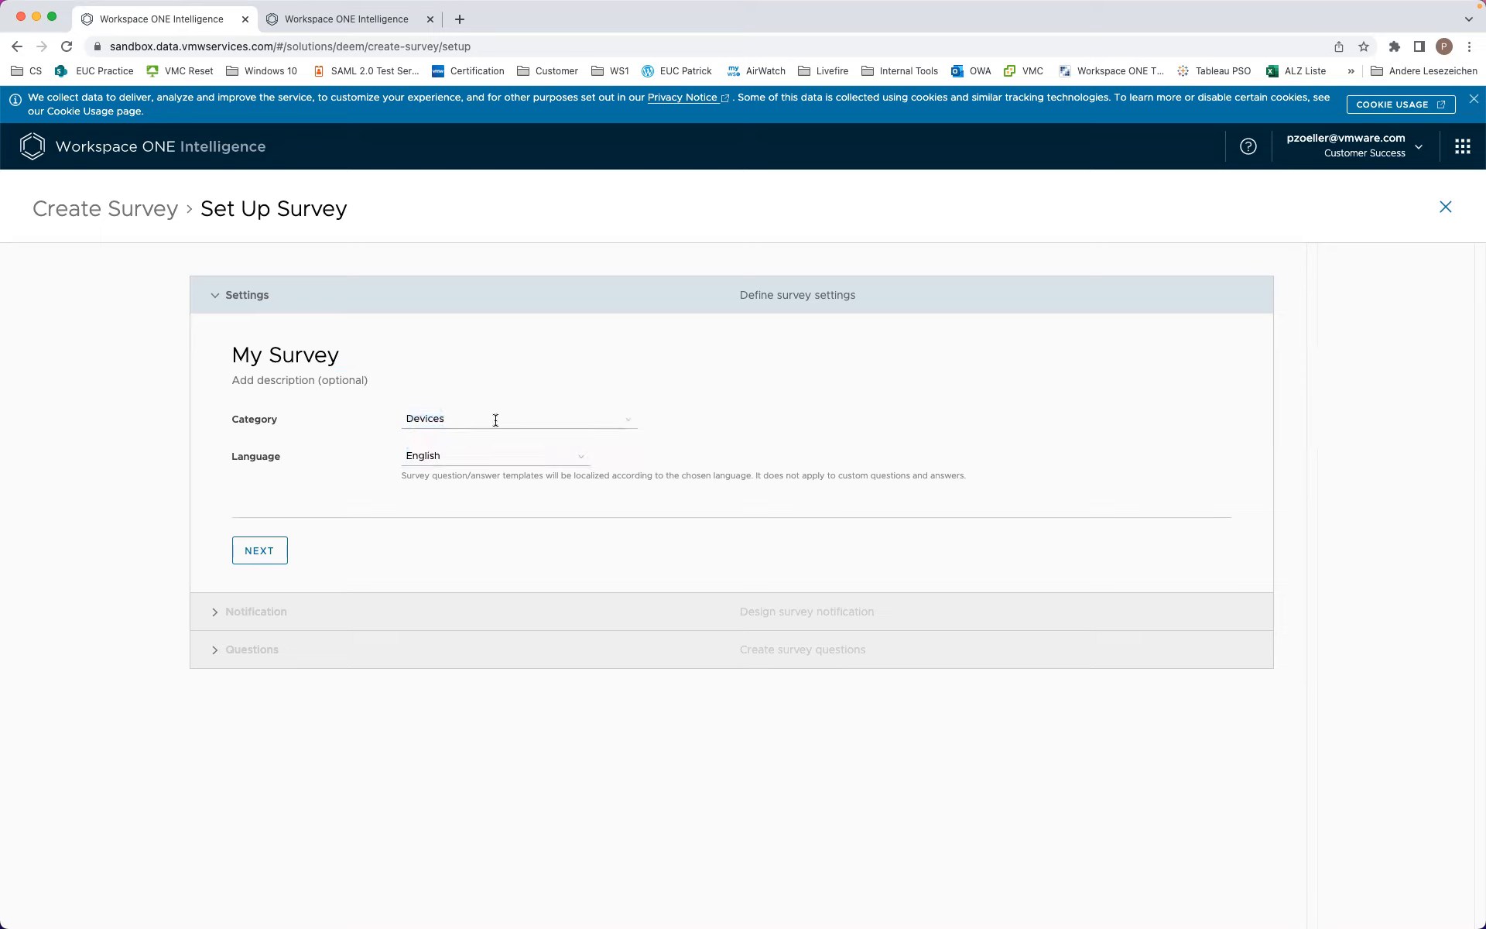
click(265, 554)
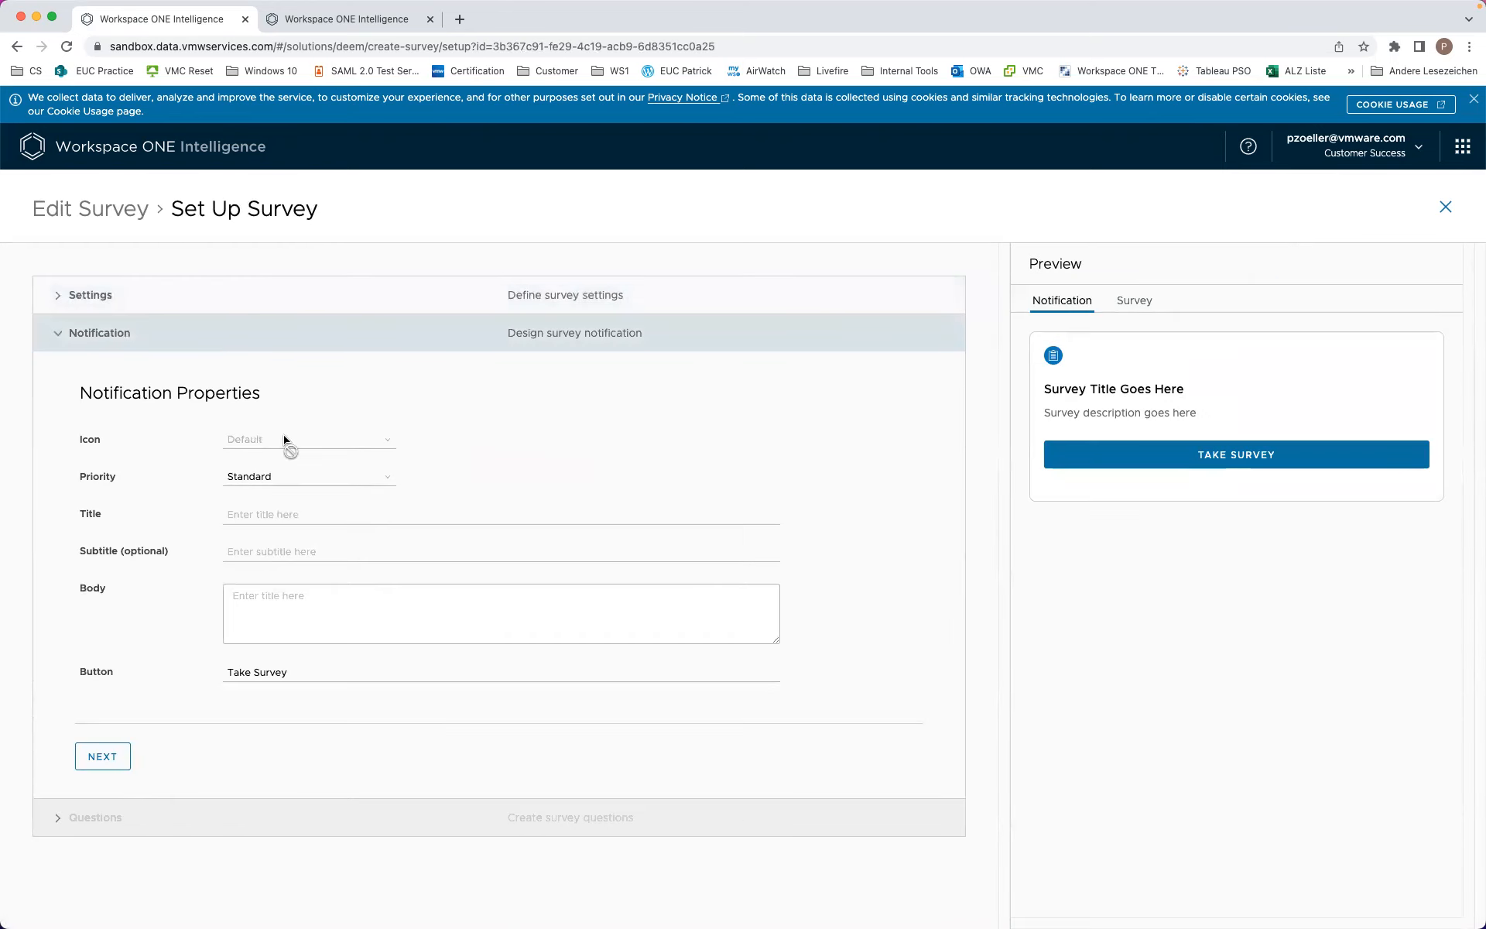
Step: Set notification priority Urgent, title 'Define your Usecase' and body 'Please select the Usecase'
click(267, 478)
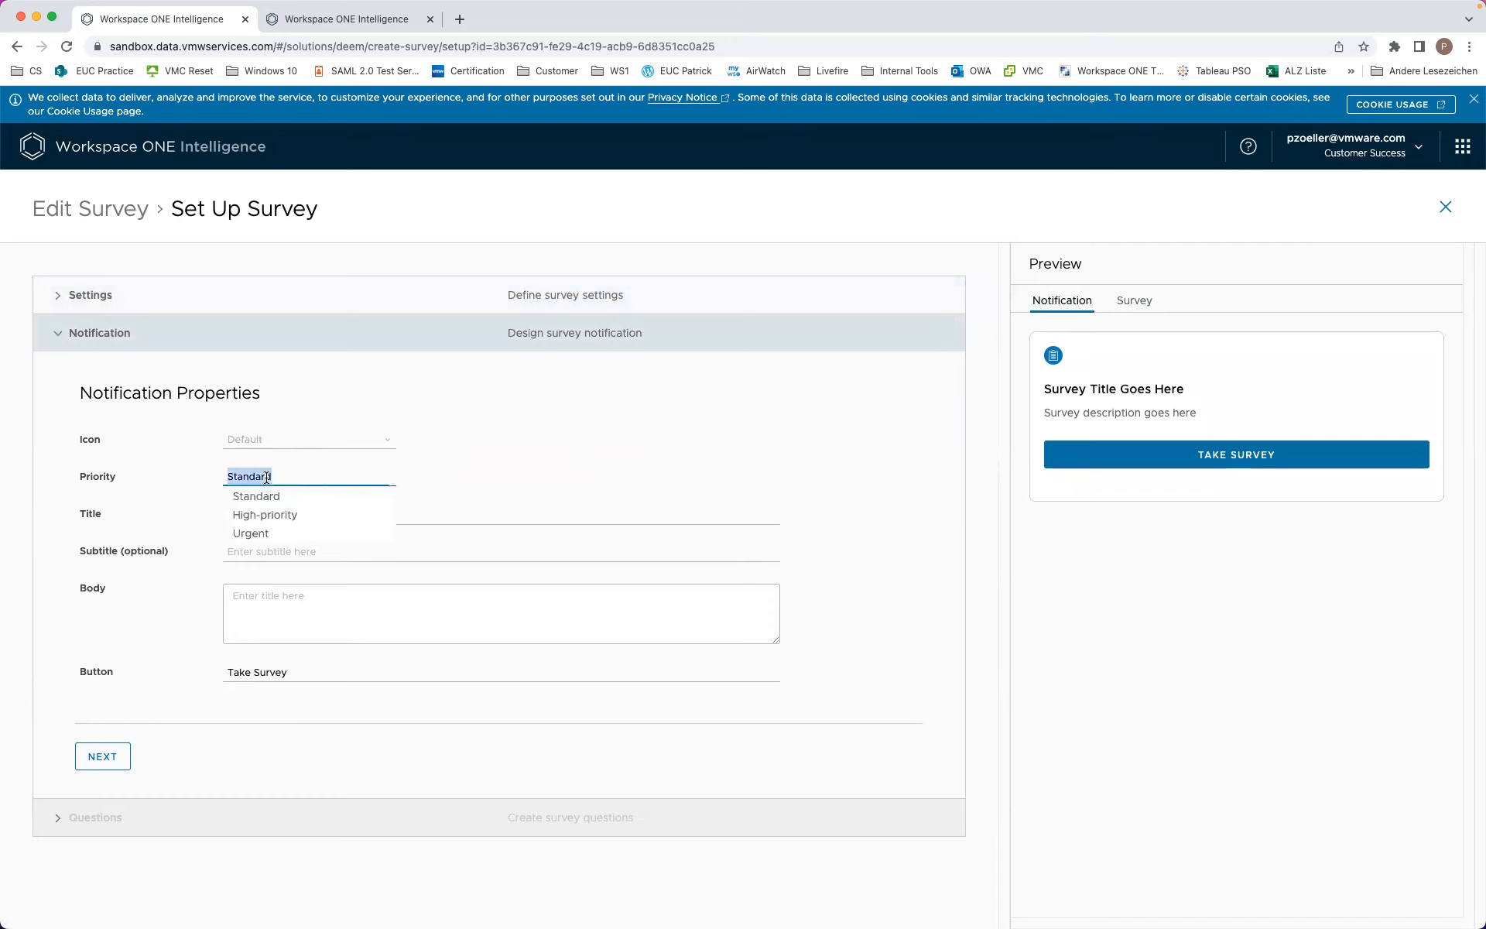
click(282, 534)
click(264, 515)
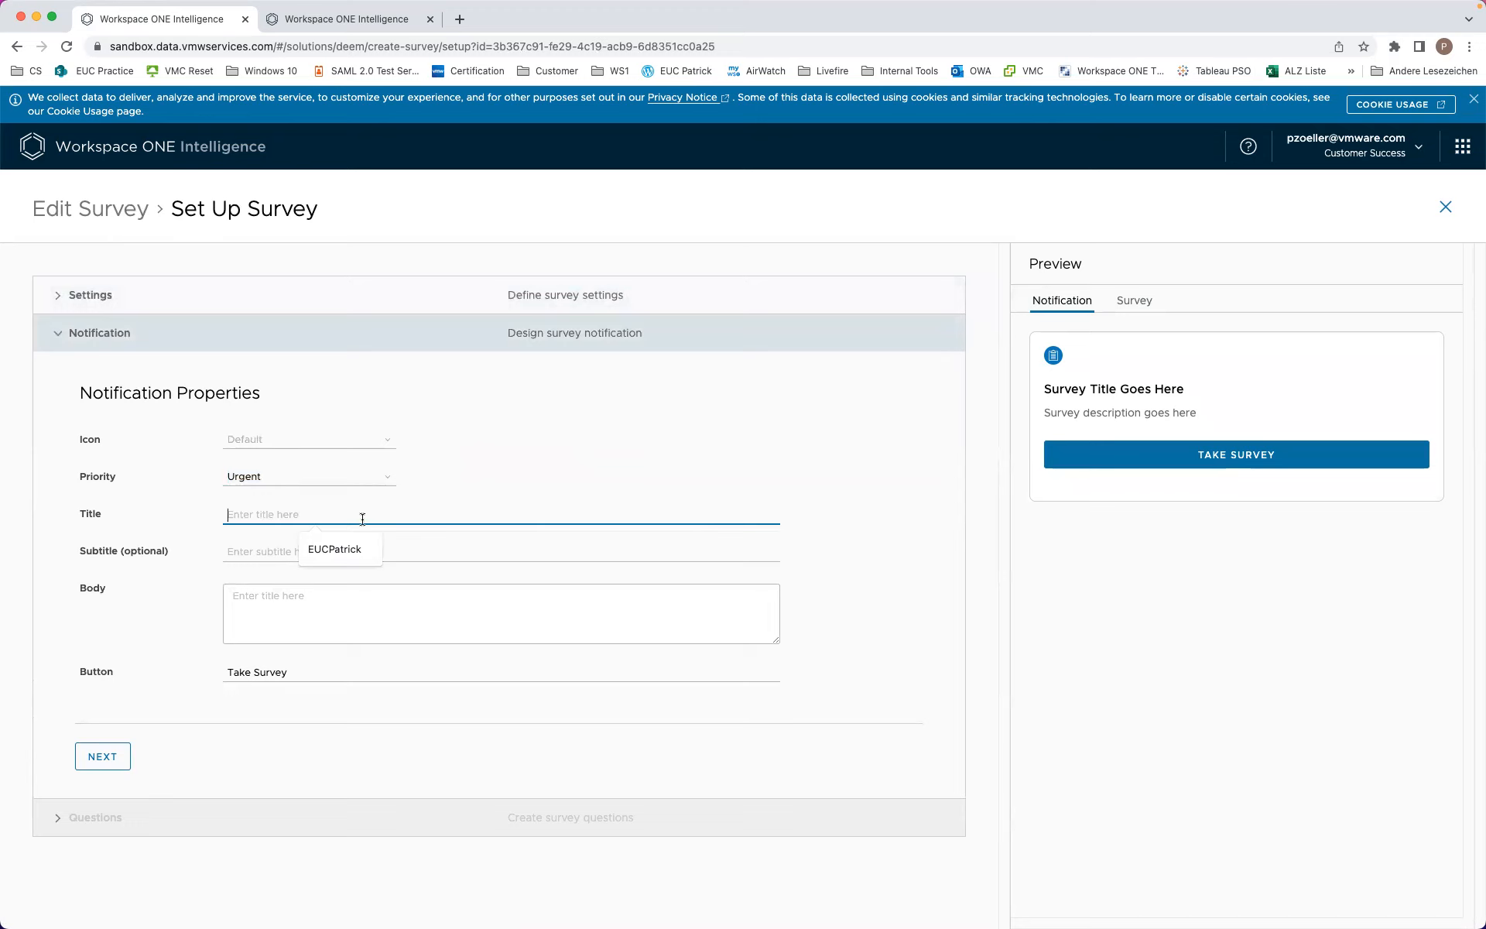
text(Defin)
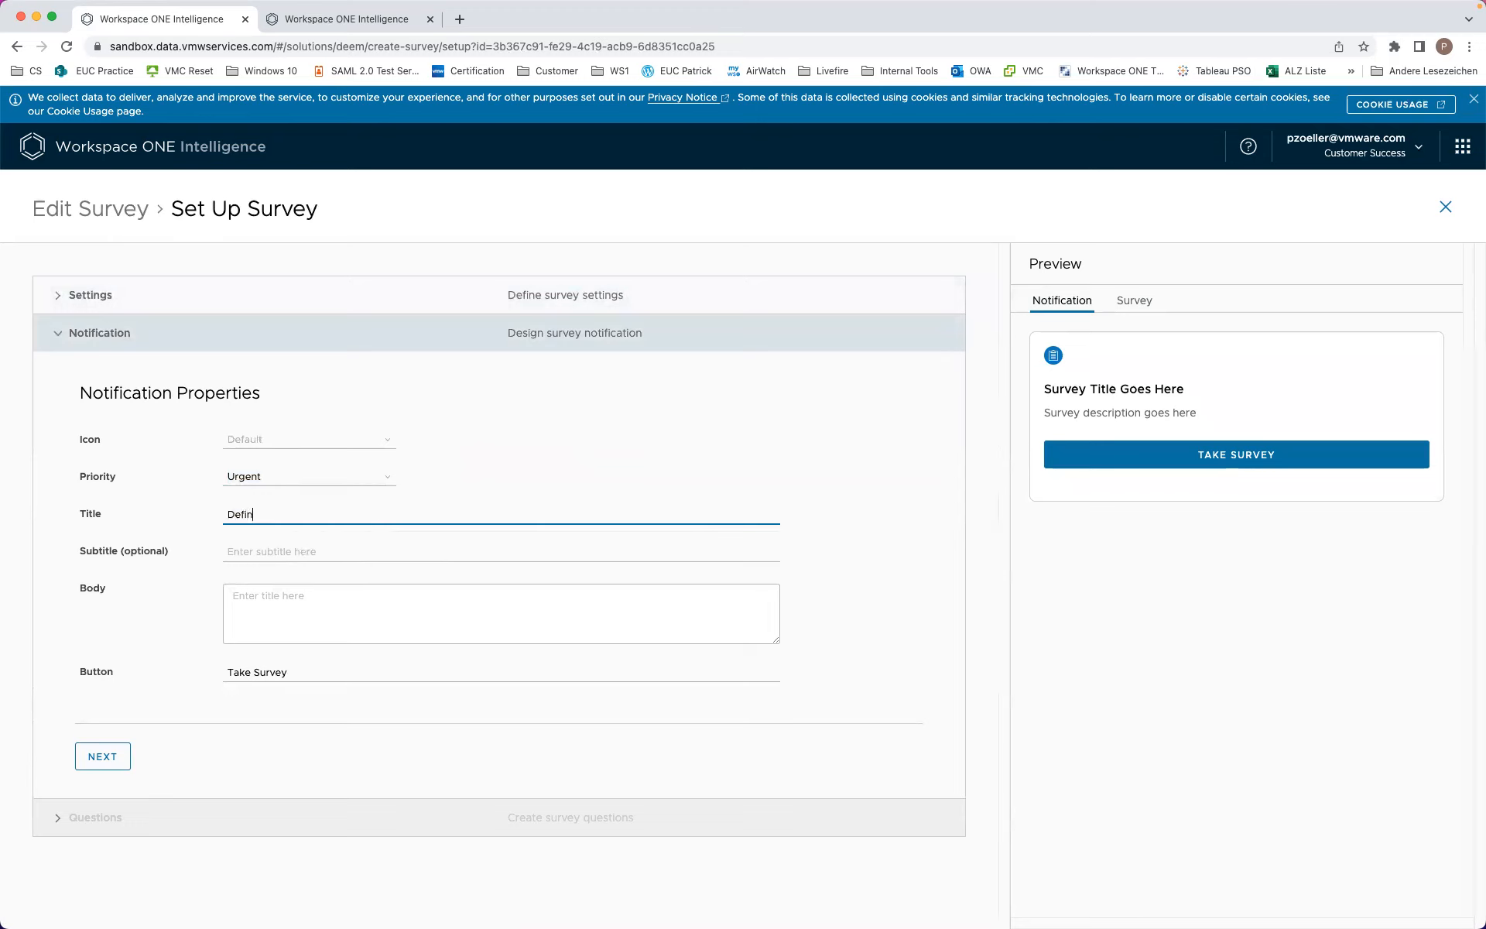
text(e your Usecase)
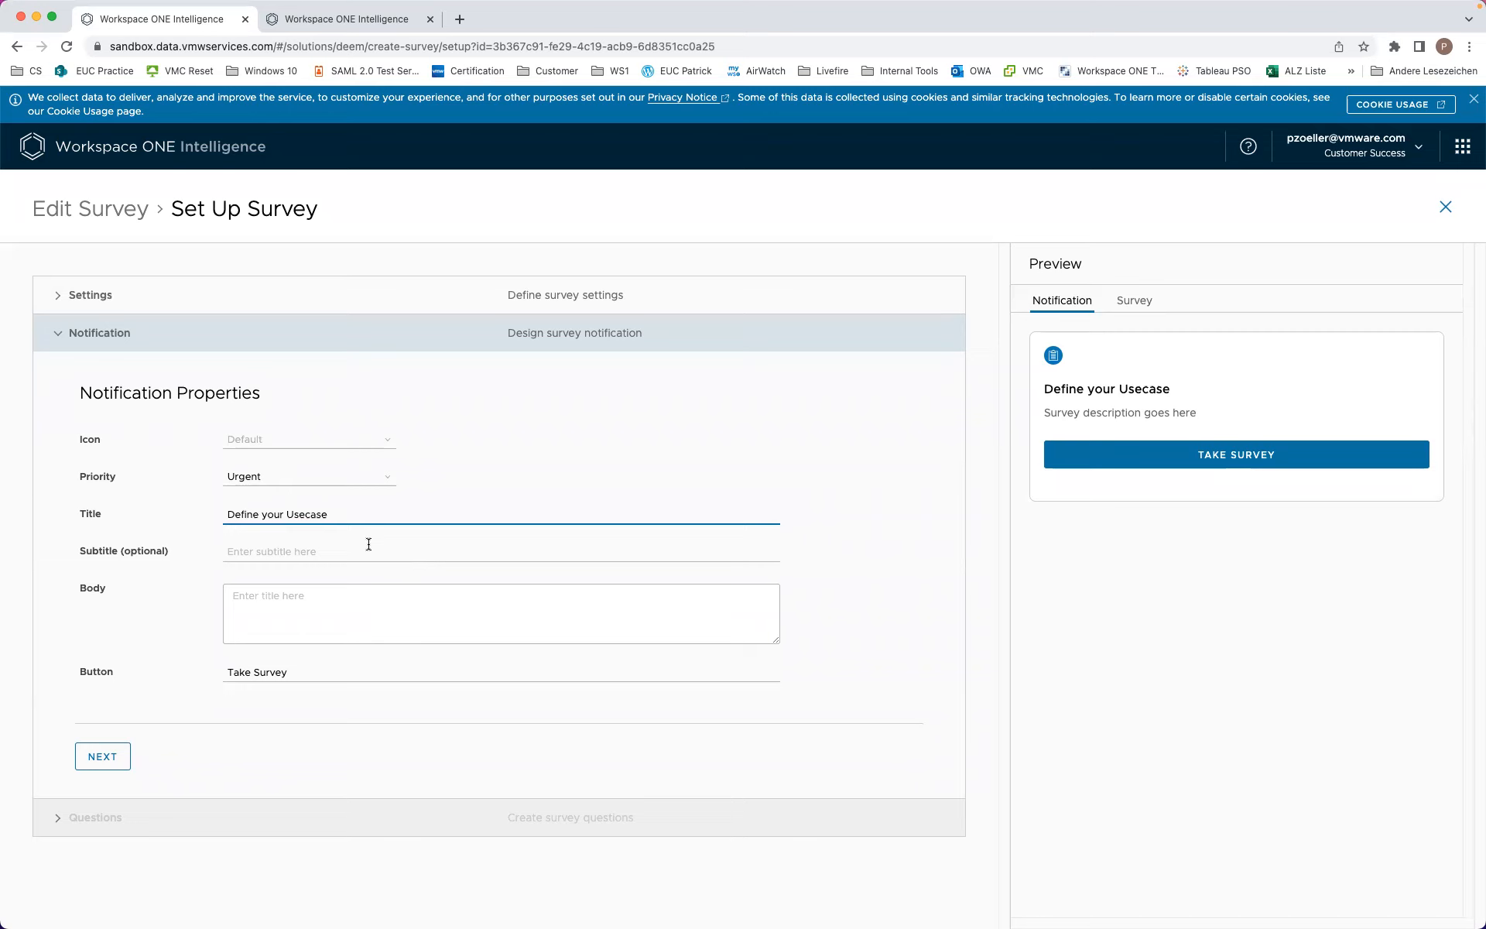
click(369, 544)
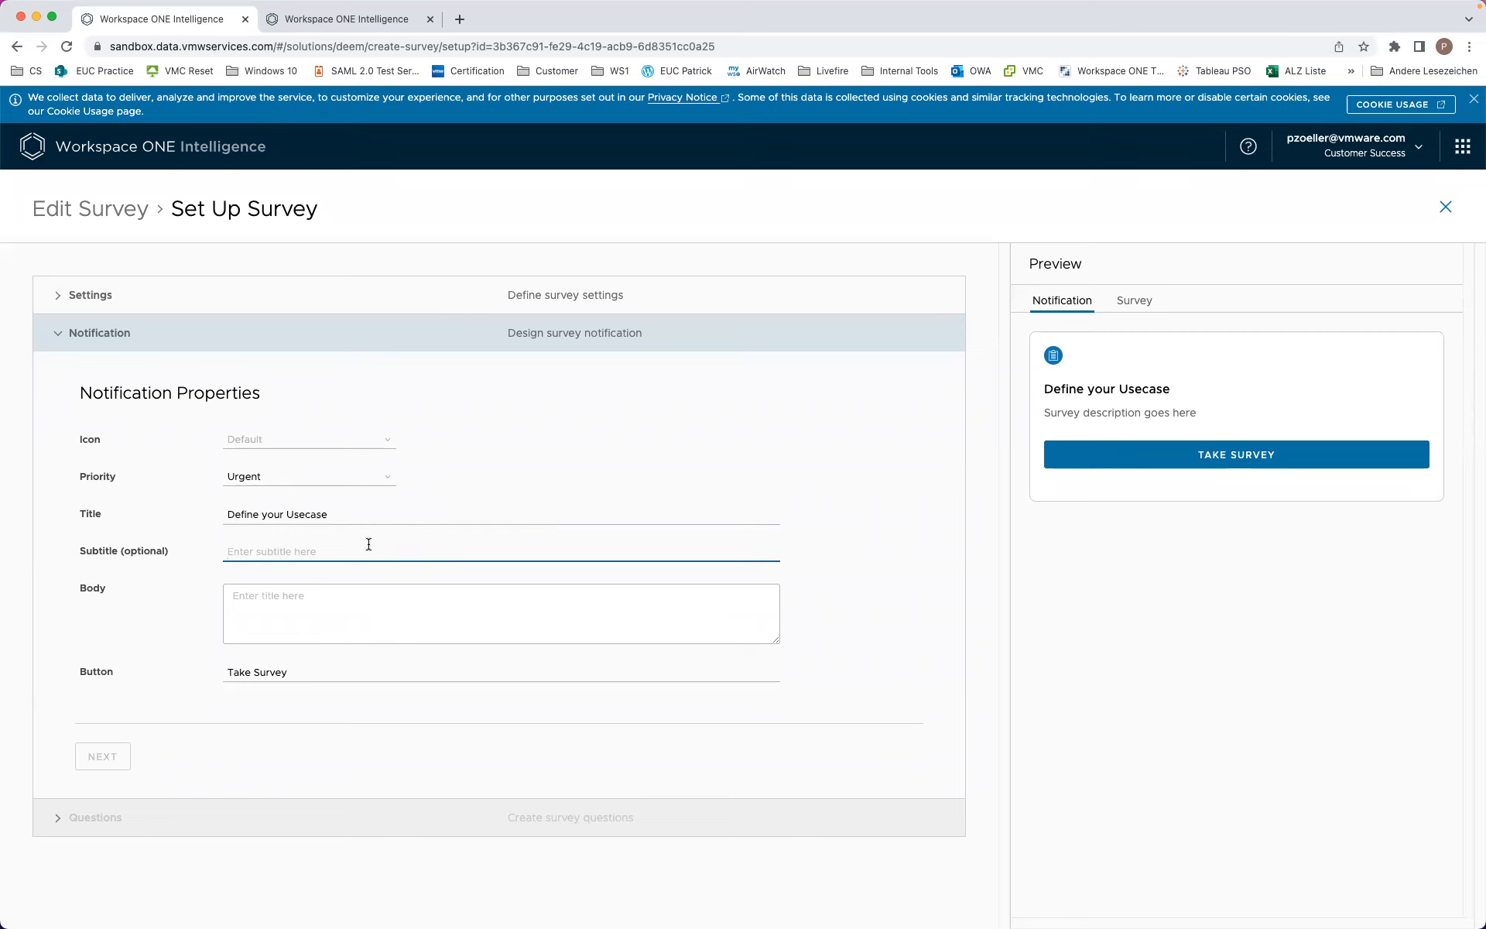
click(353, 605)
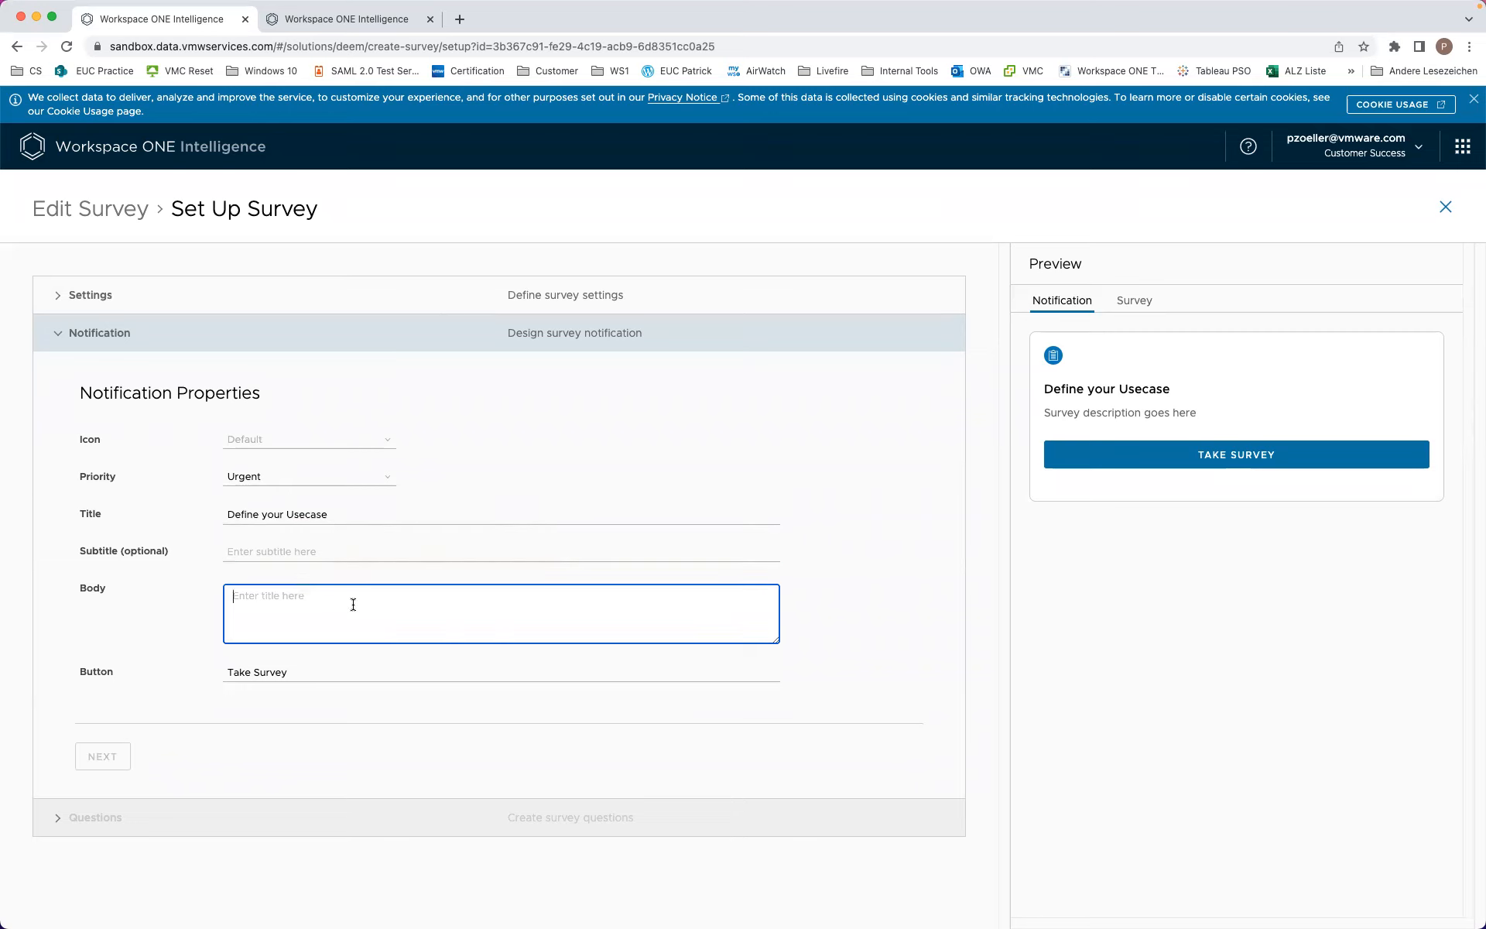
text(Please select the)
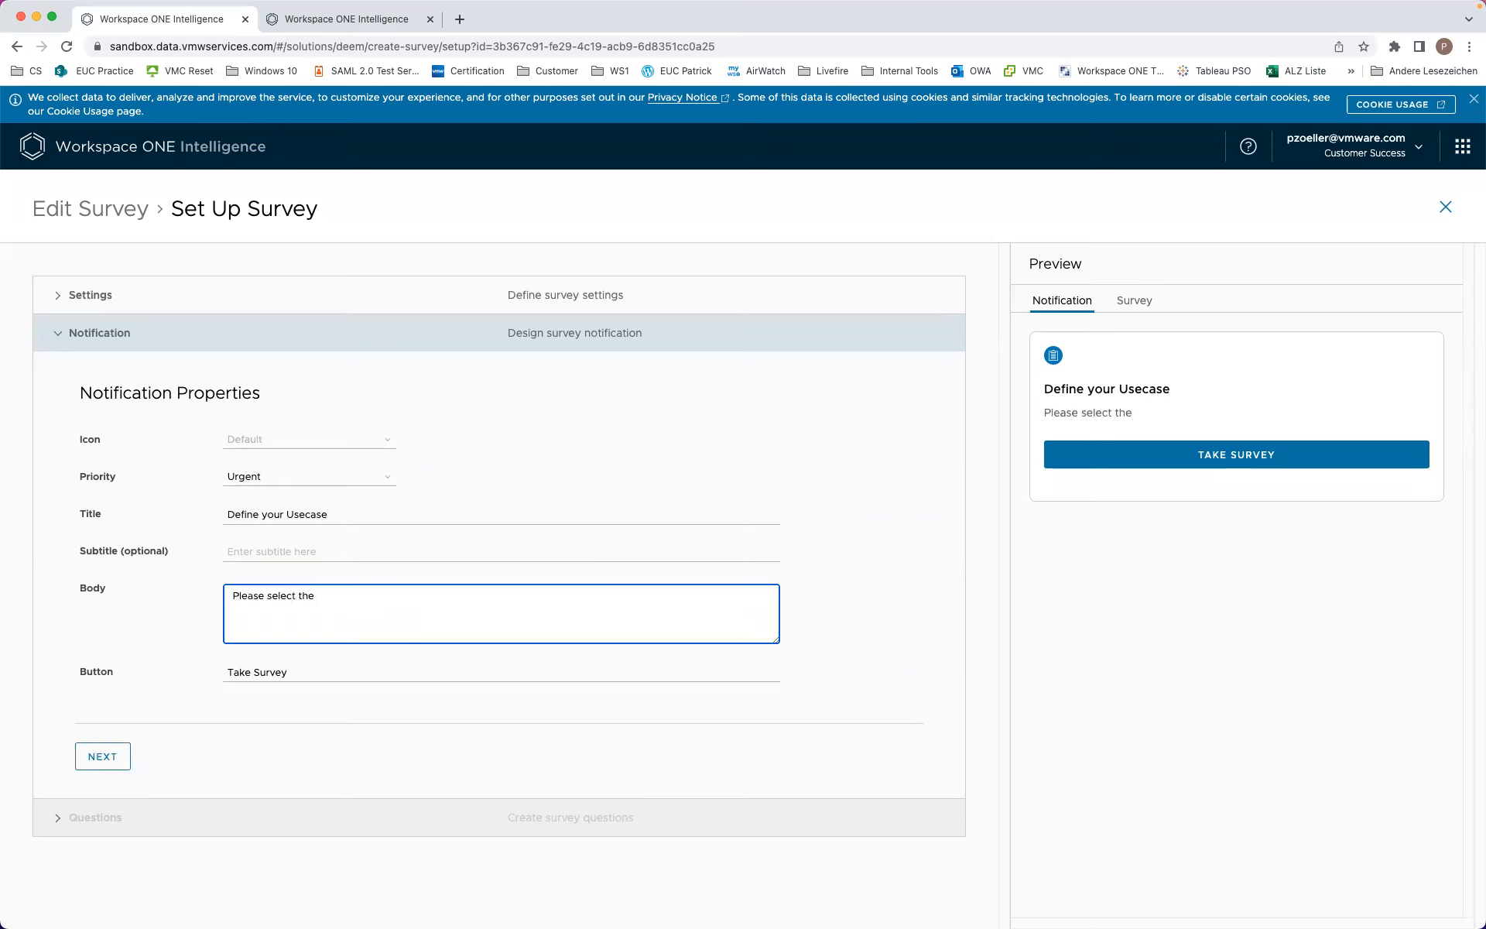
text( Usecase)
Step: Replace the 'Take Survey' button label with 'Select Usecase' and continue to questions
click(230, 678)
triple_click(286, 672)
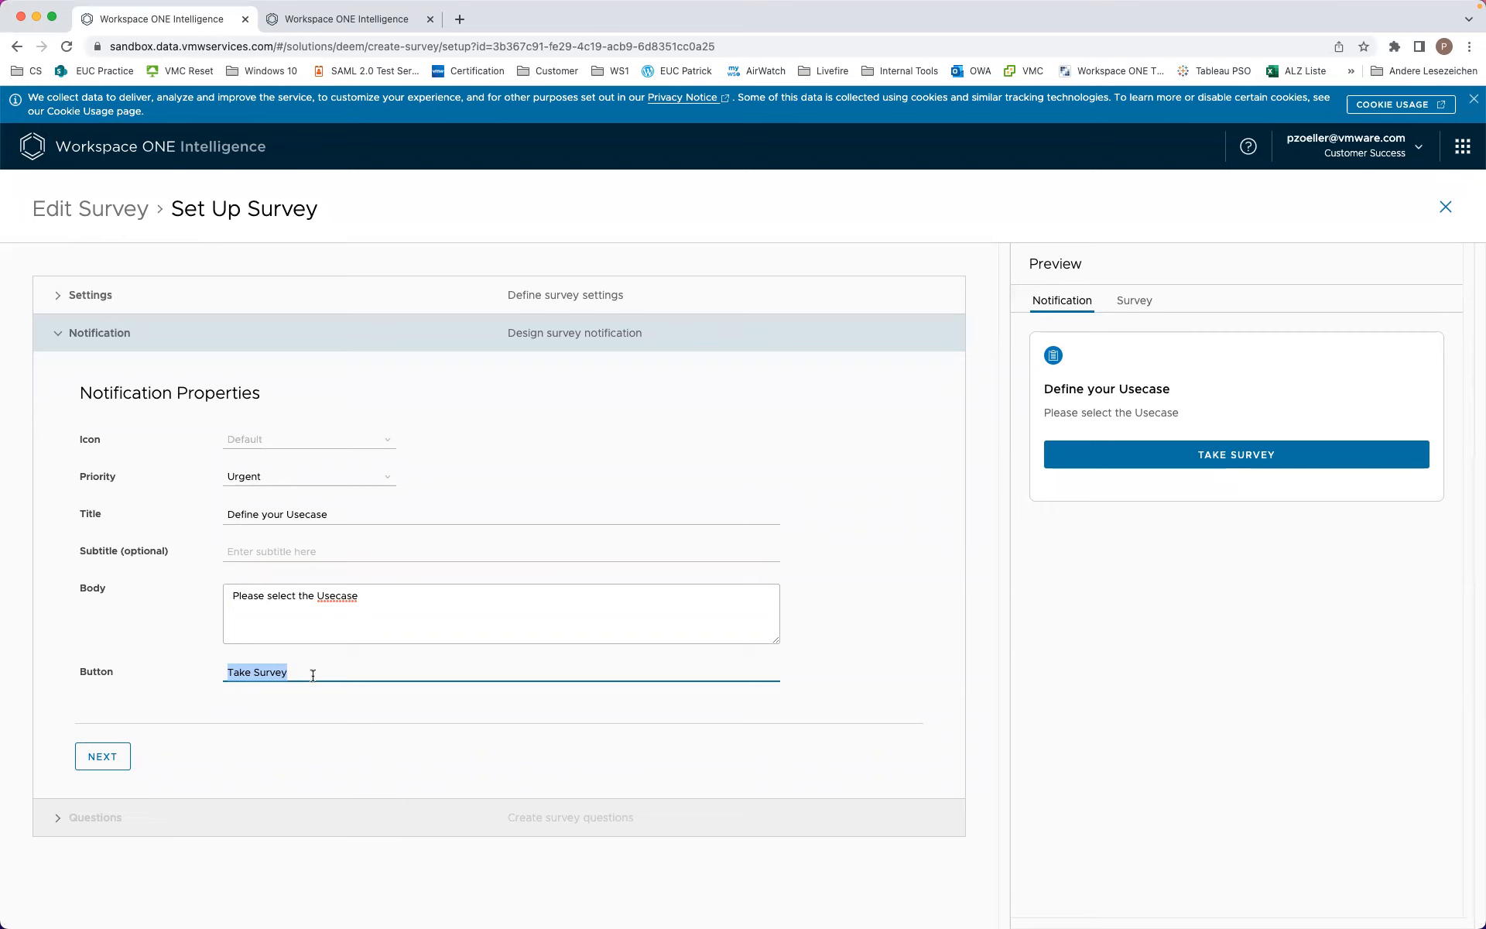
click(358, 596)
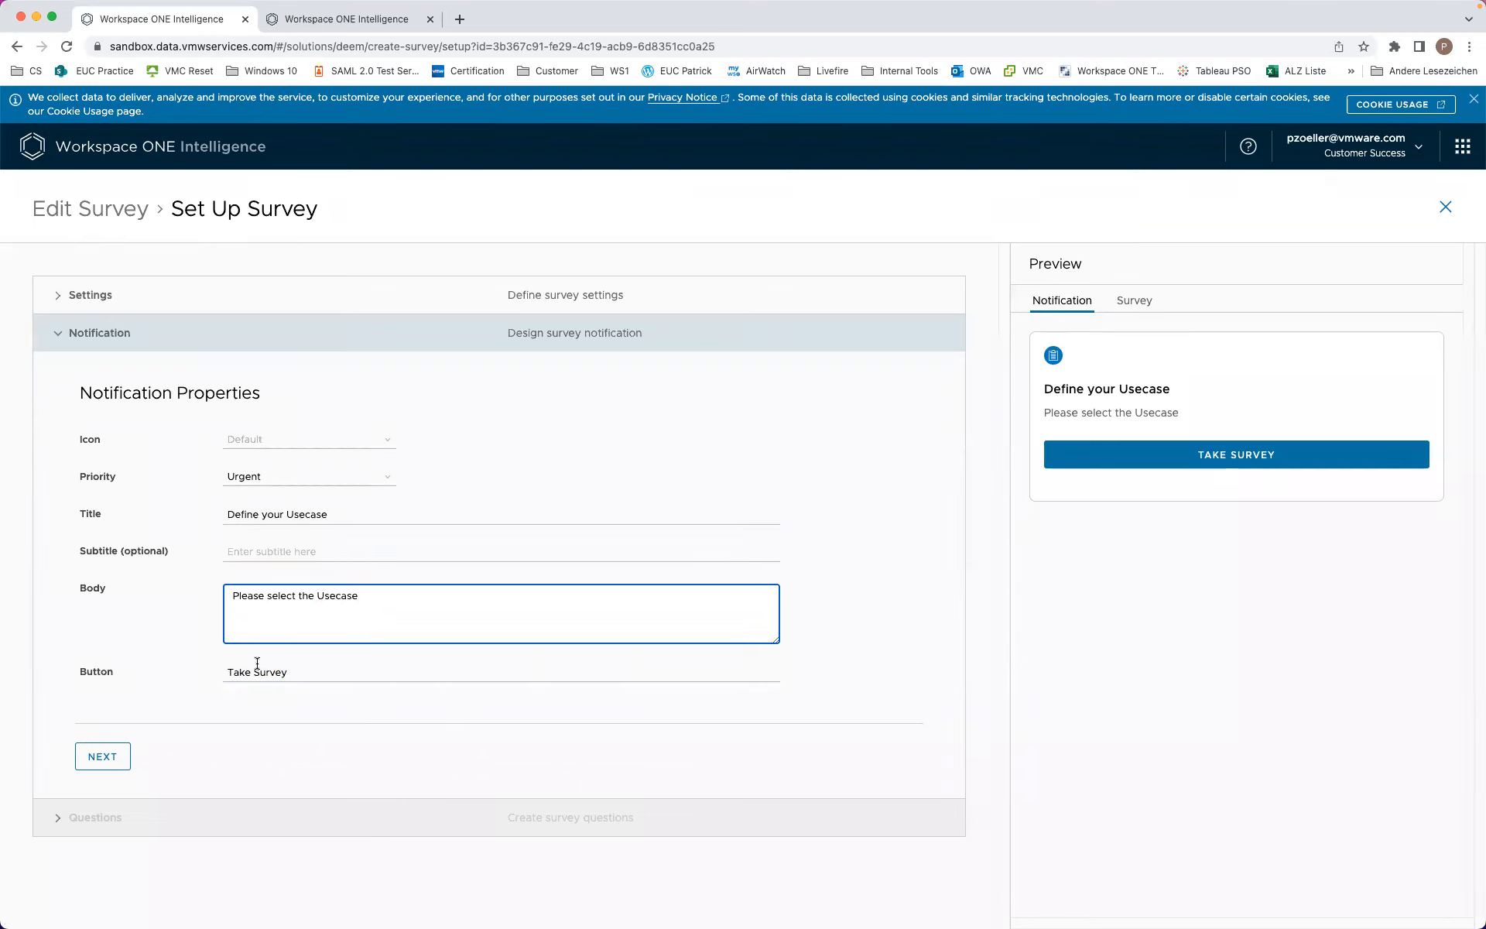
triple_click(239, 676)
text(Select Use)
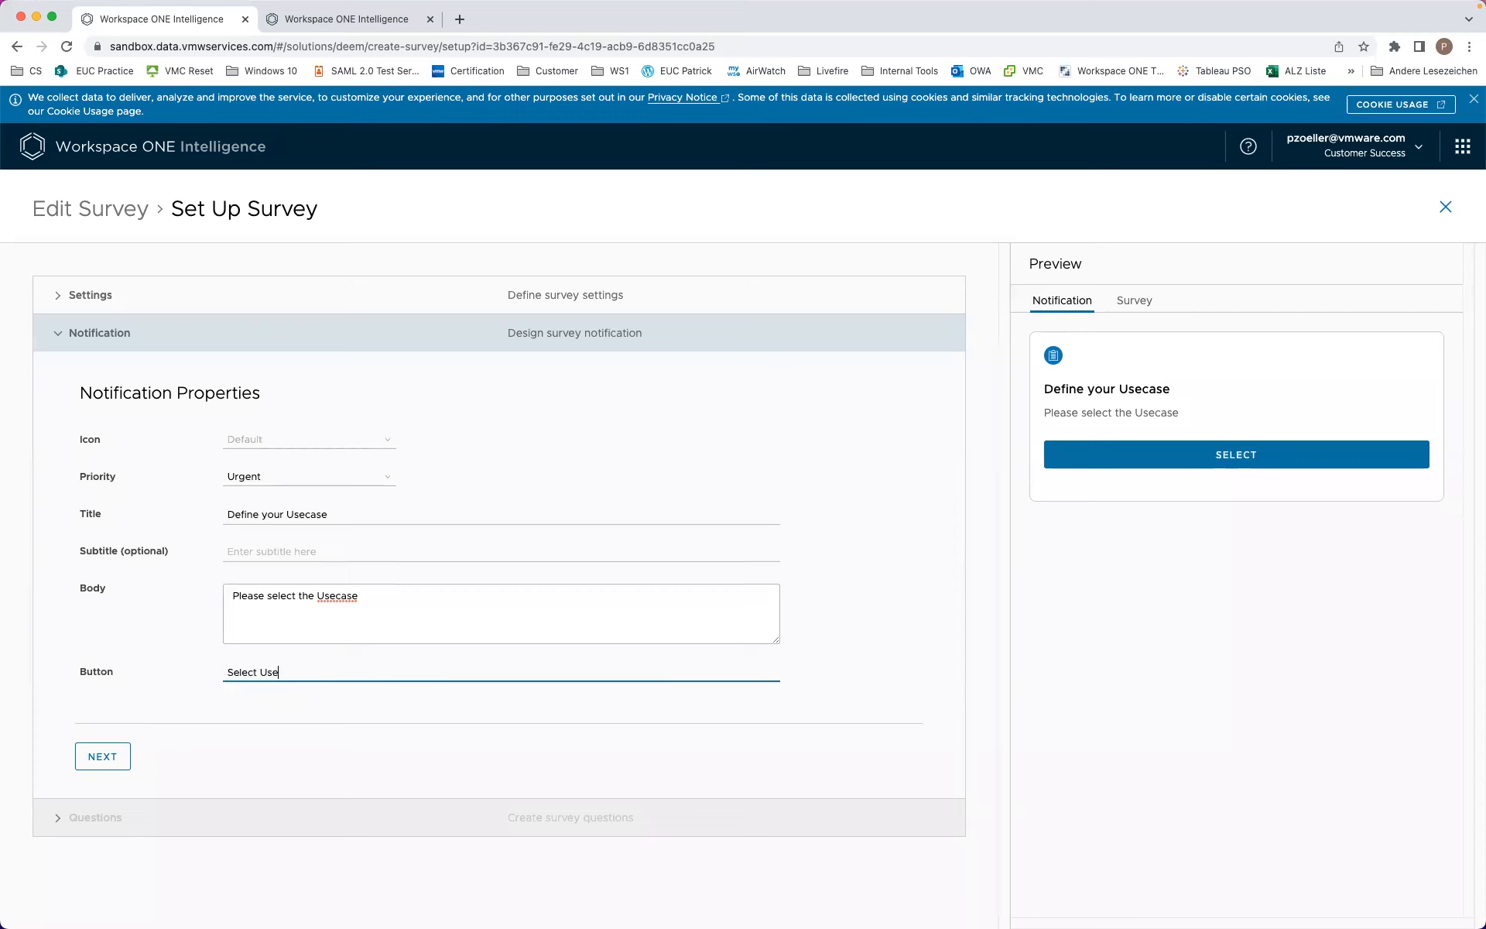
text(case)
click(108, 764)
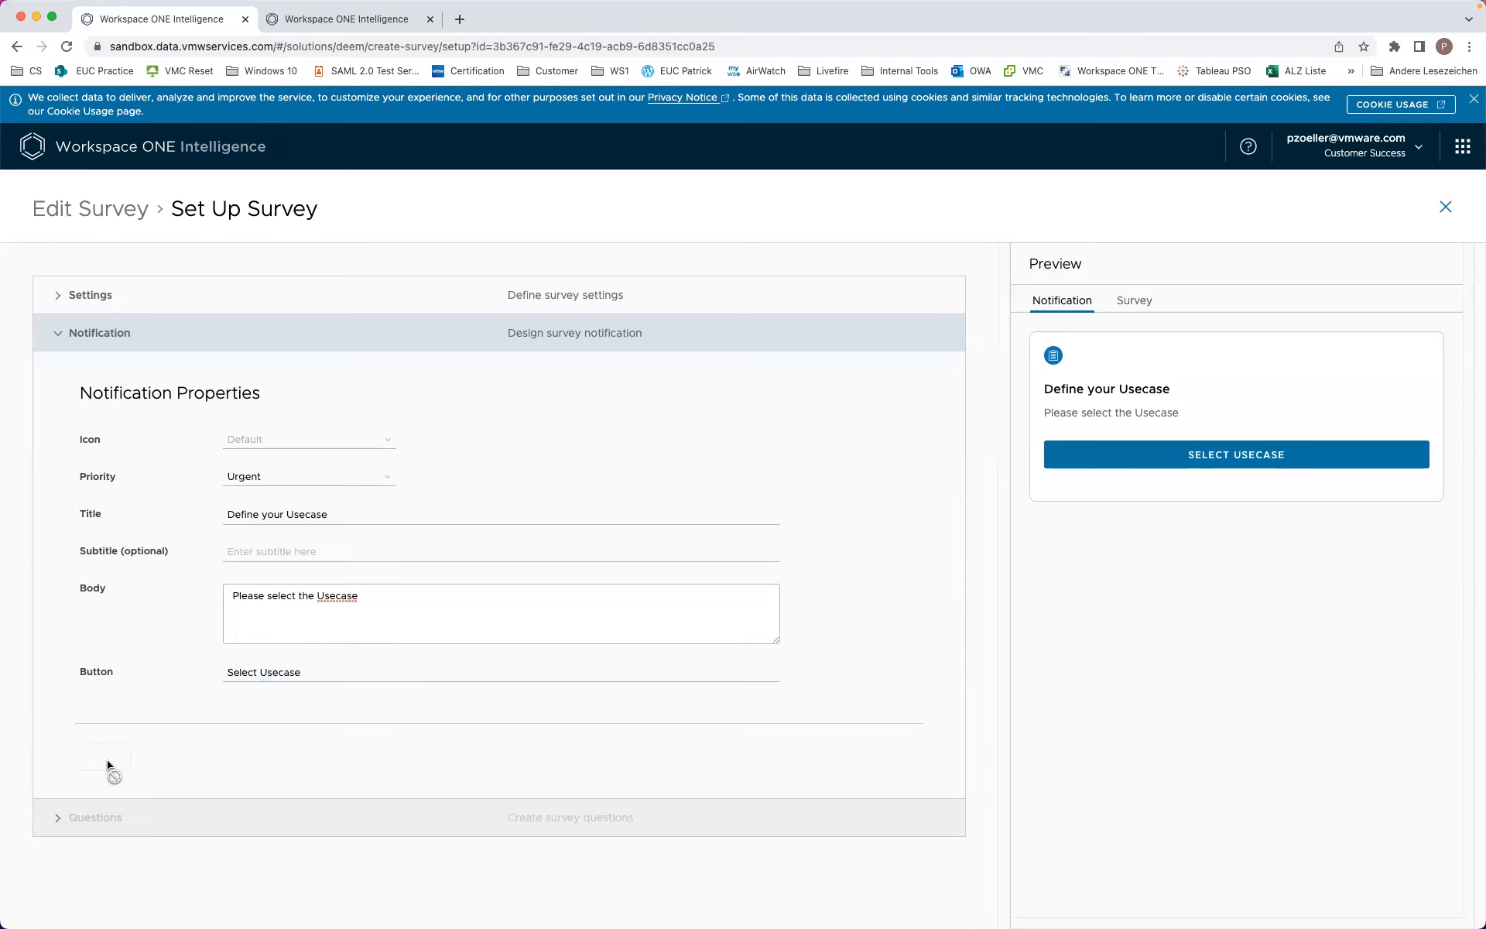
Step: Add a custom first question: 'Which usecase do you want to do ?'
click(153, 469)
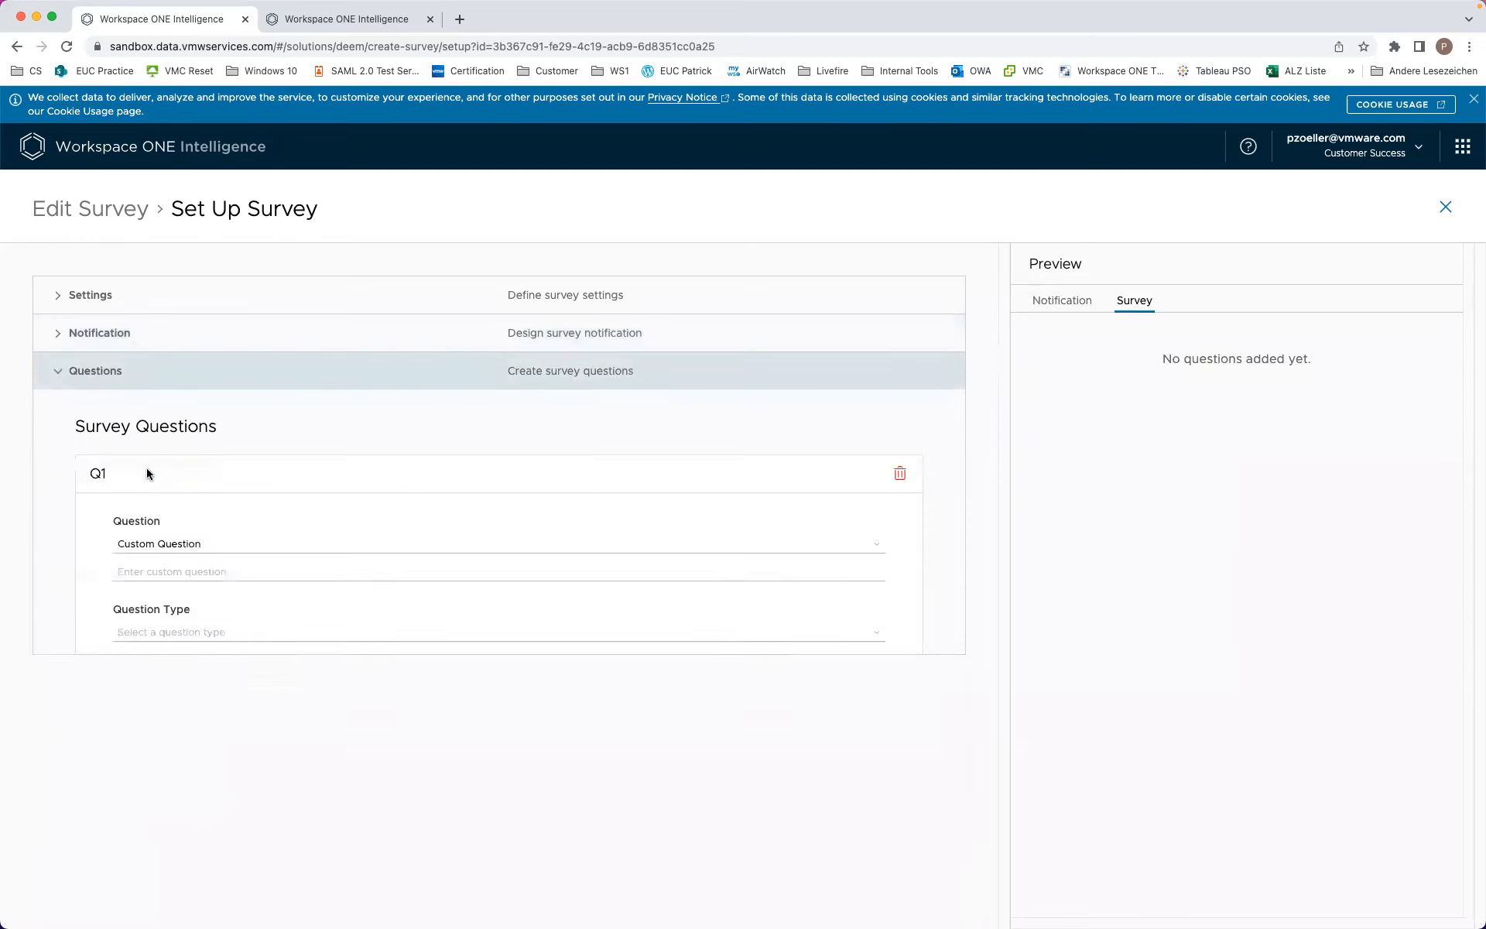
click(186, 546)
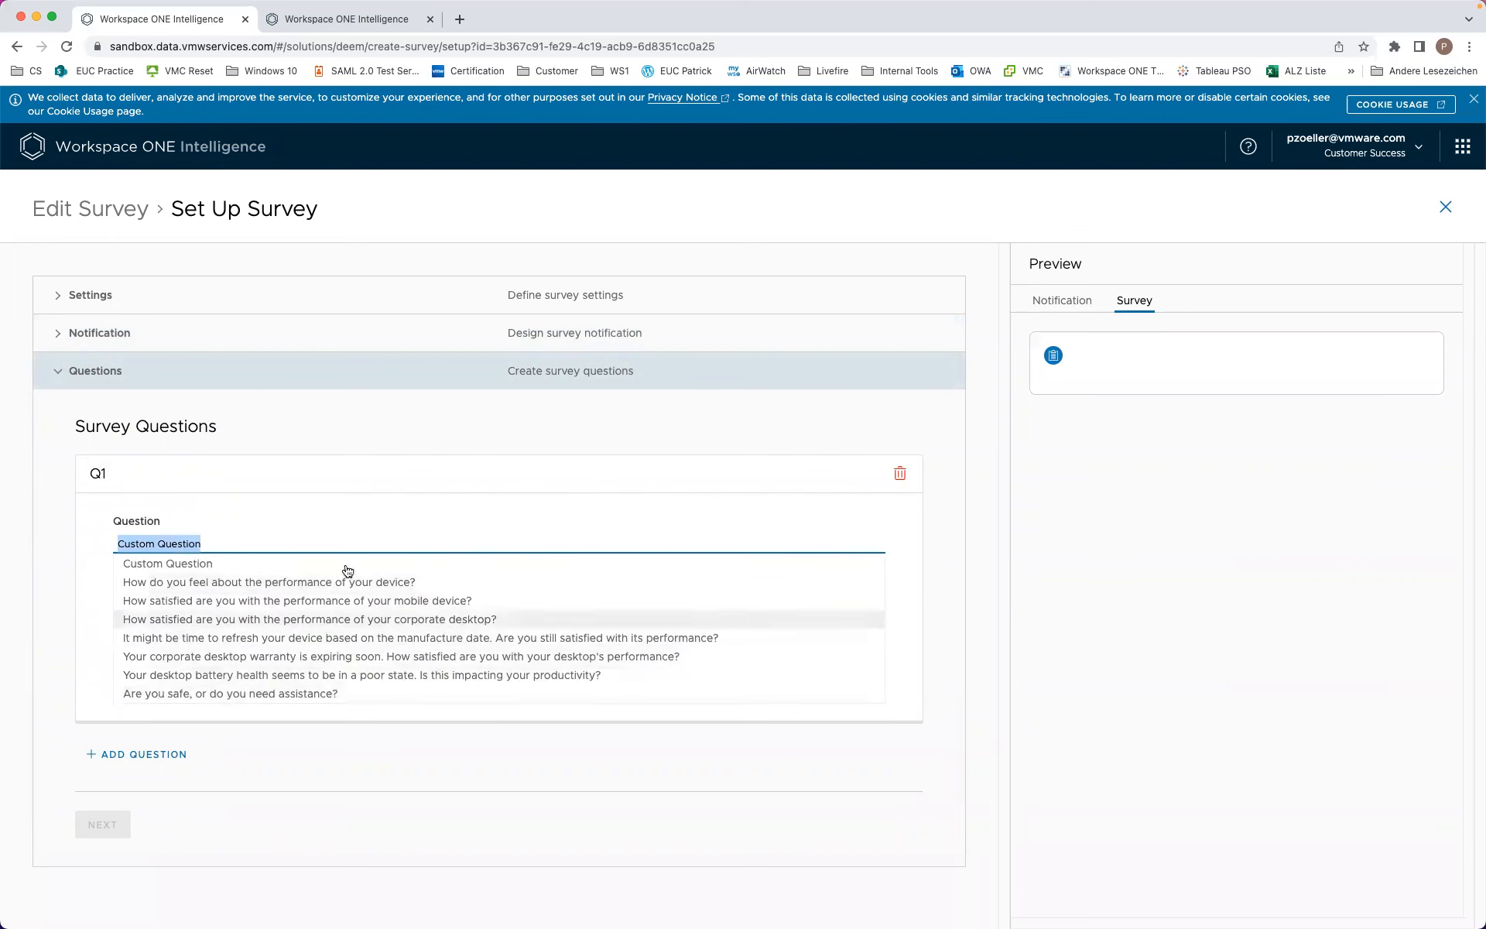
click(217, 565)
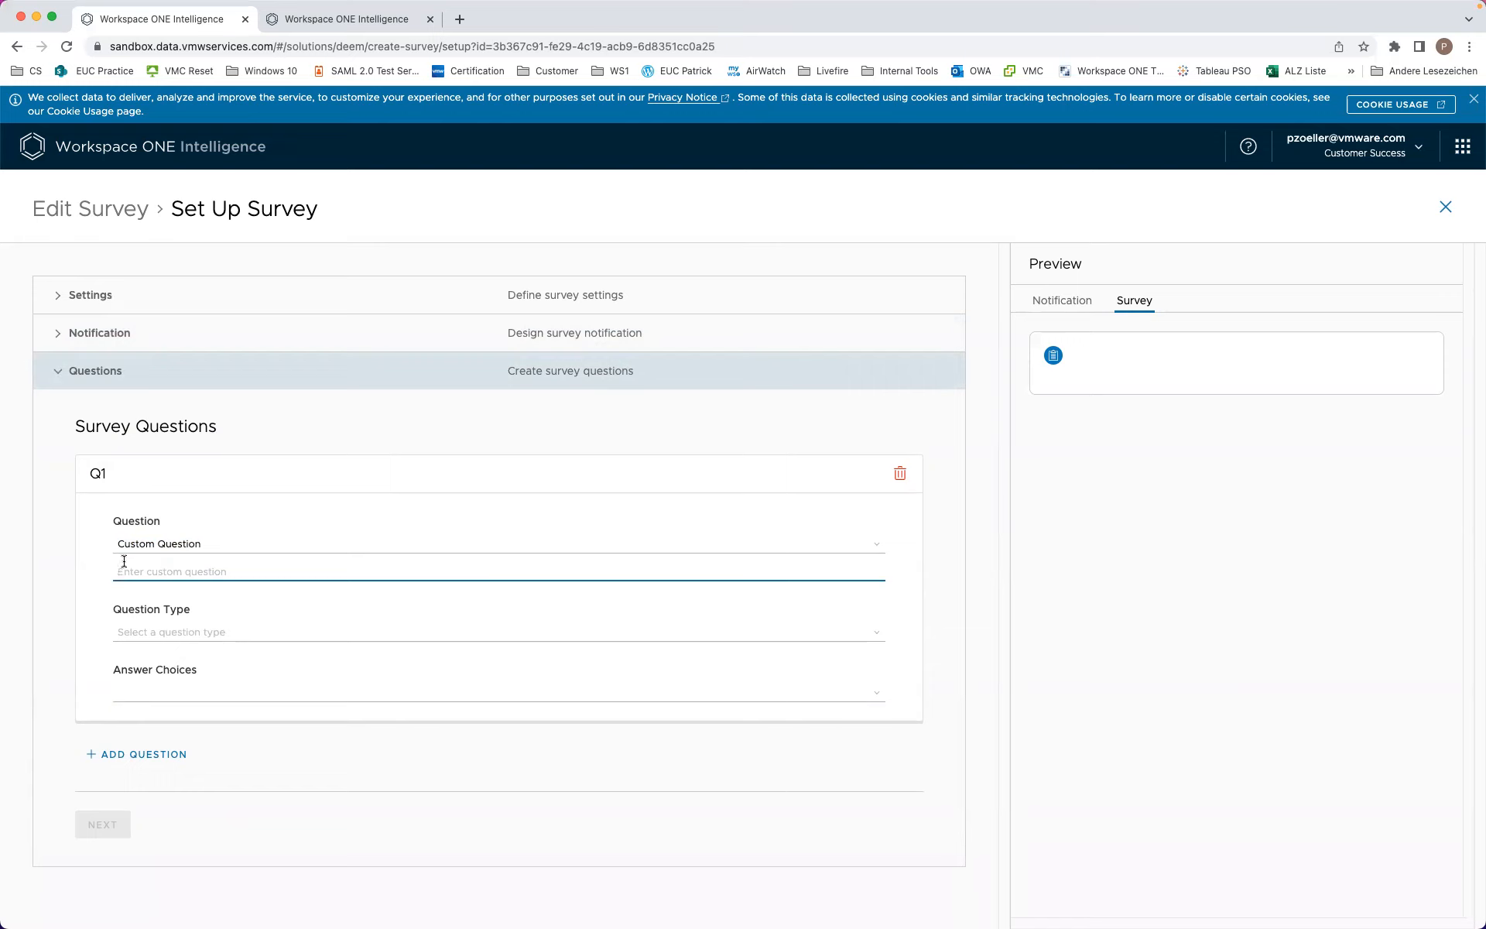
text(Which usecase do you want to )
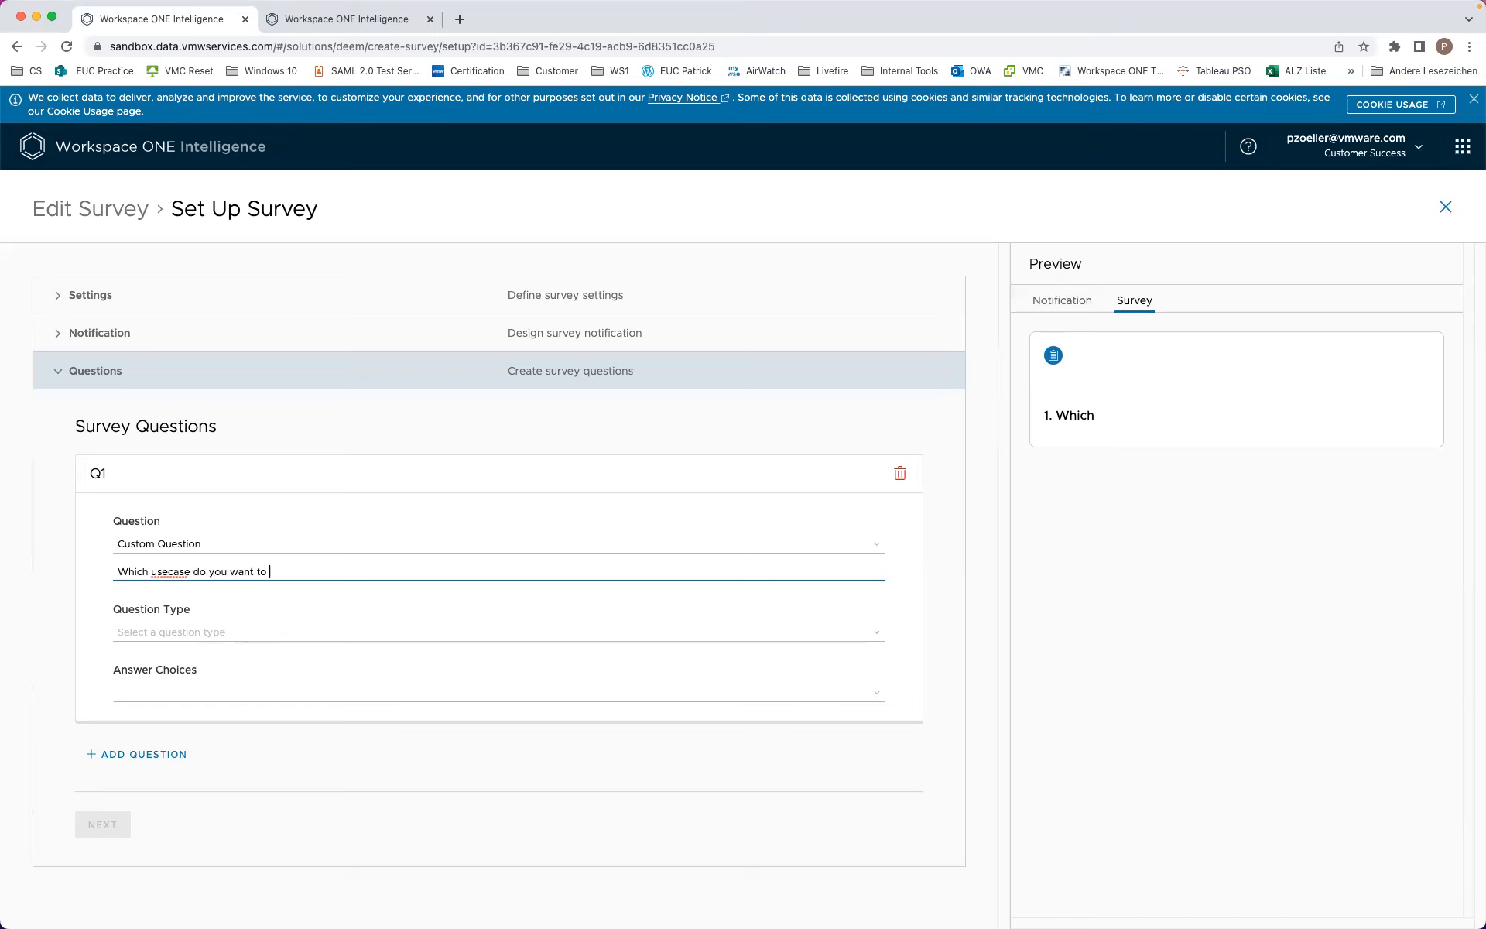
text(do ?)
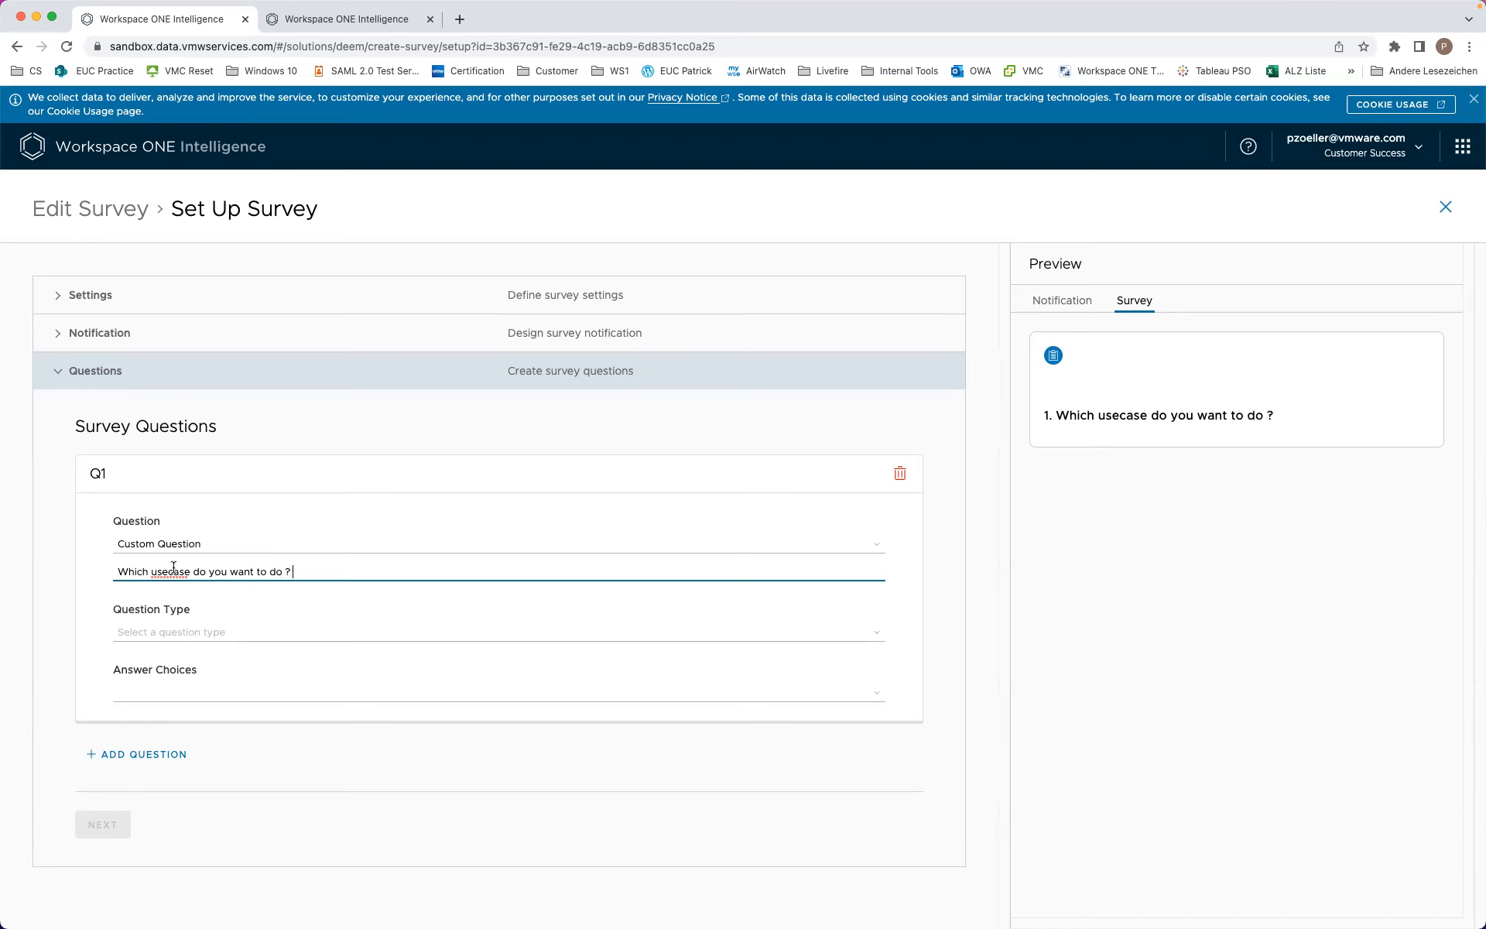
Step: Try Net Promoter Score and Free Form Text types, then settle on Single Choice for Q1
click(185, 631)
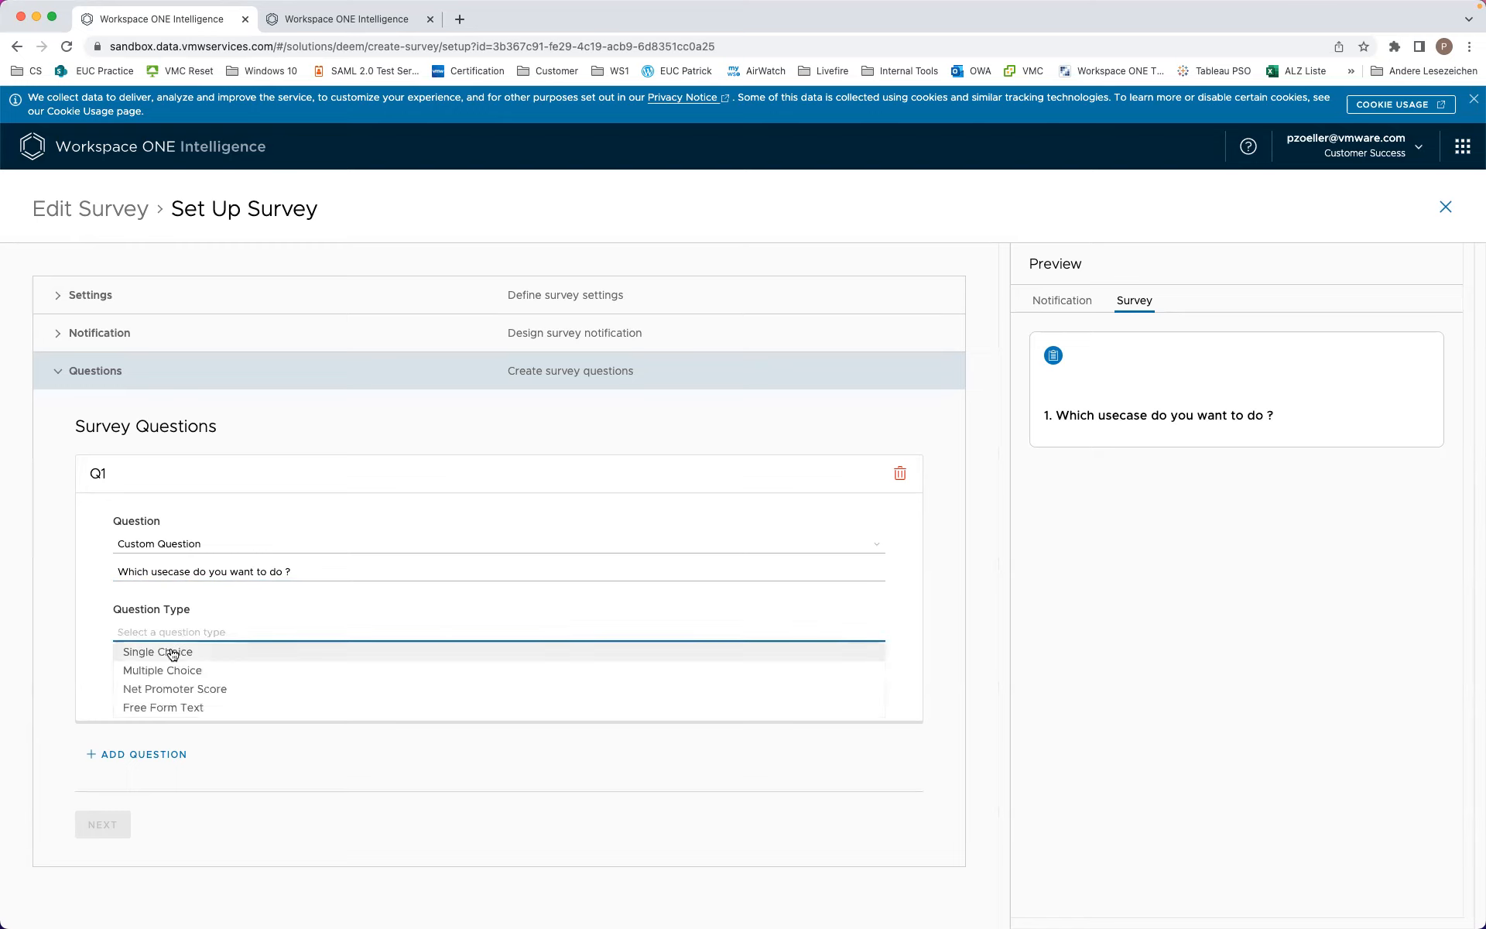
click(172, 654)
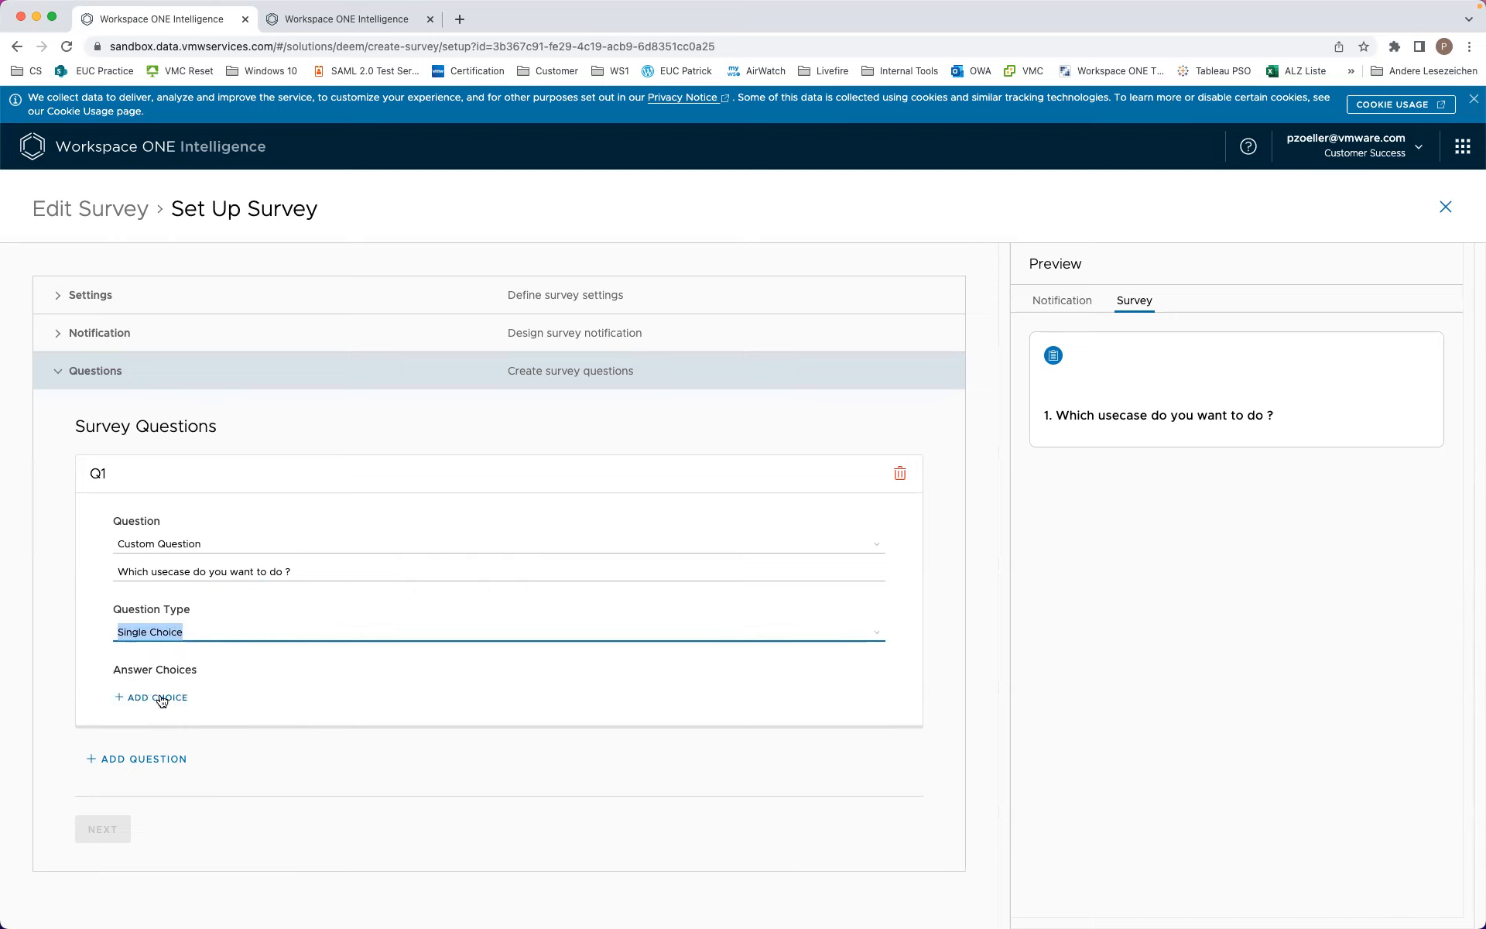
click(189, 630)
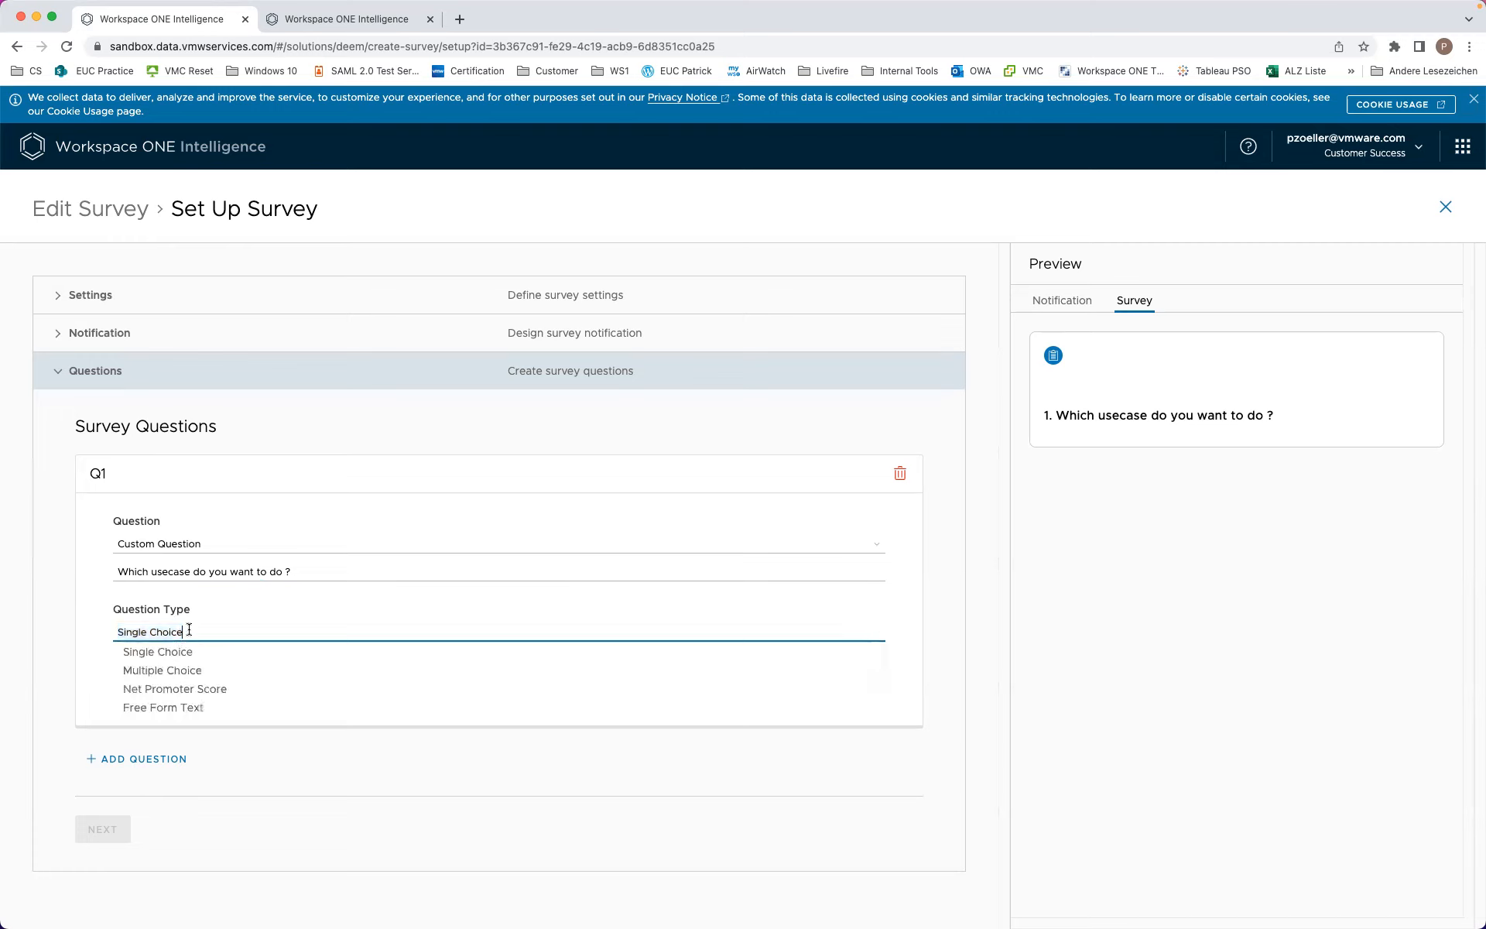
click(226, 696)
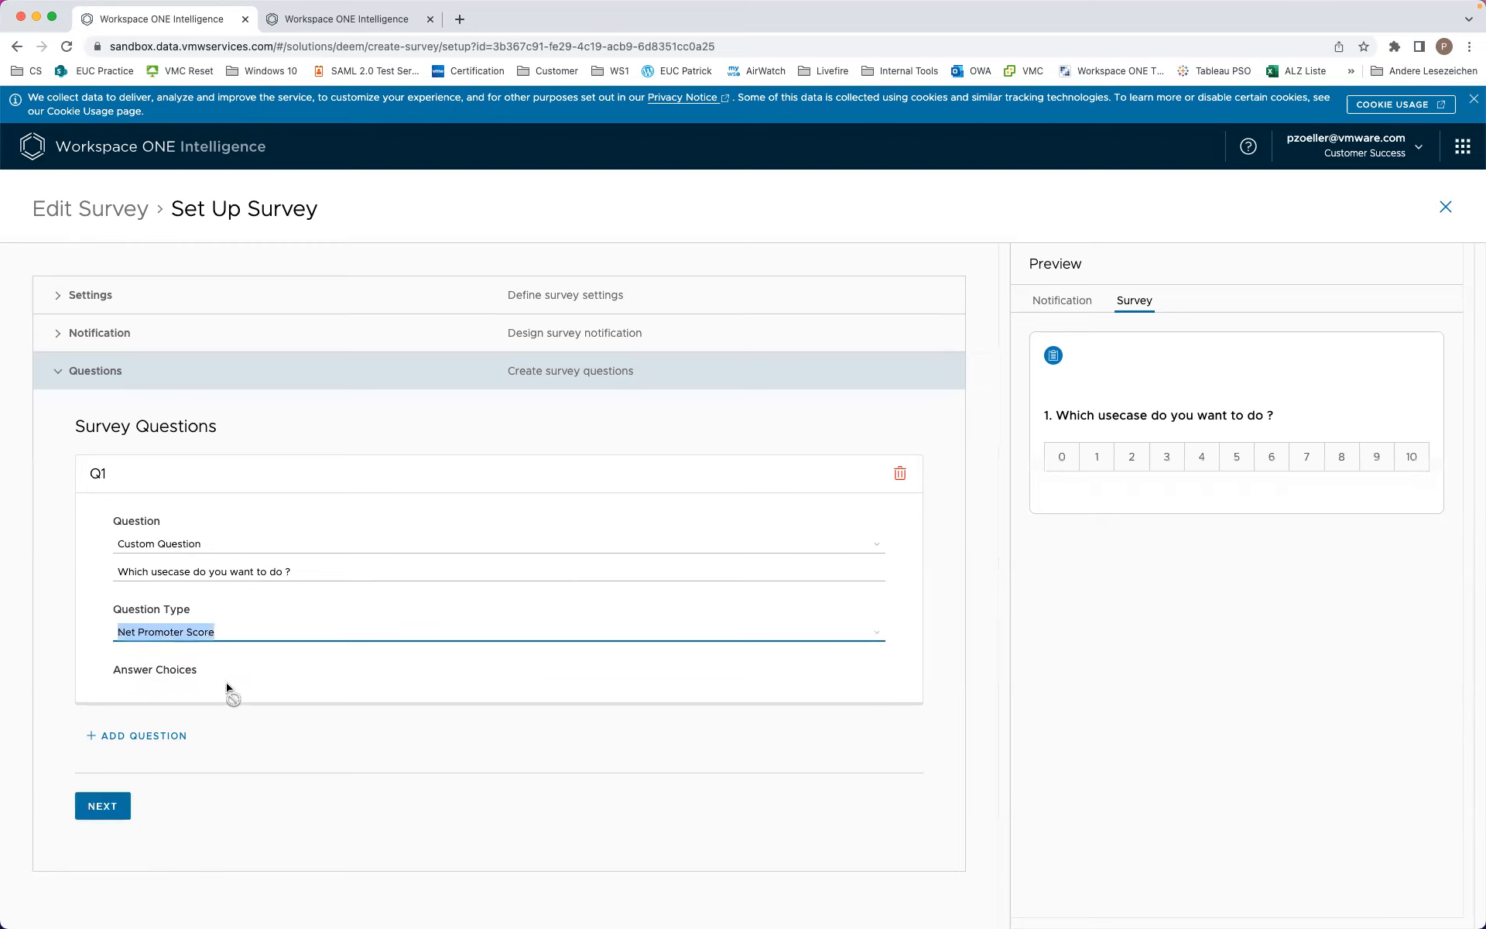
click(170, 625)
click(177, 710)
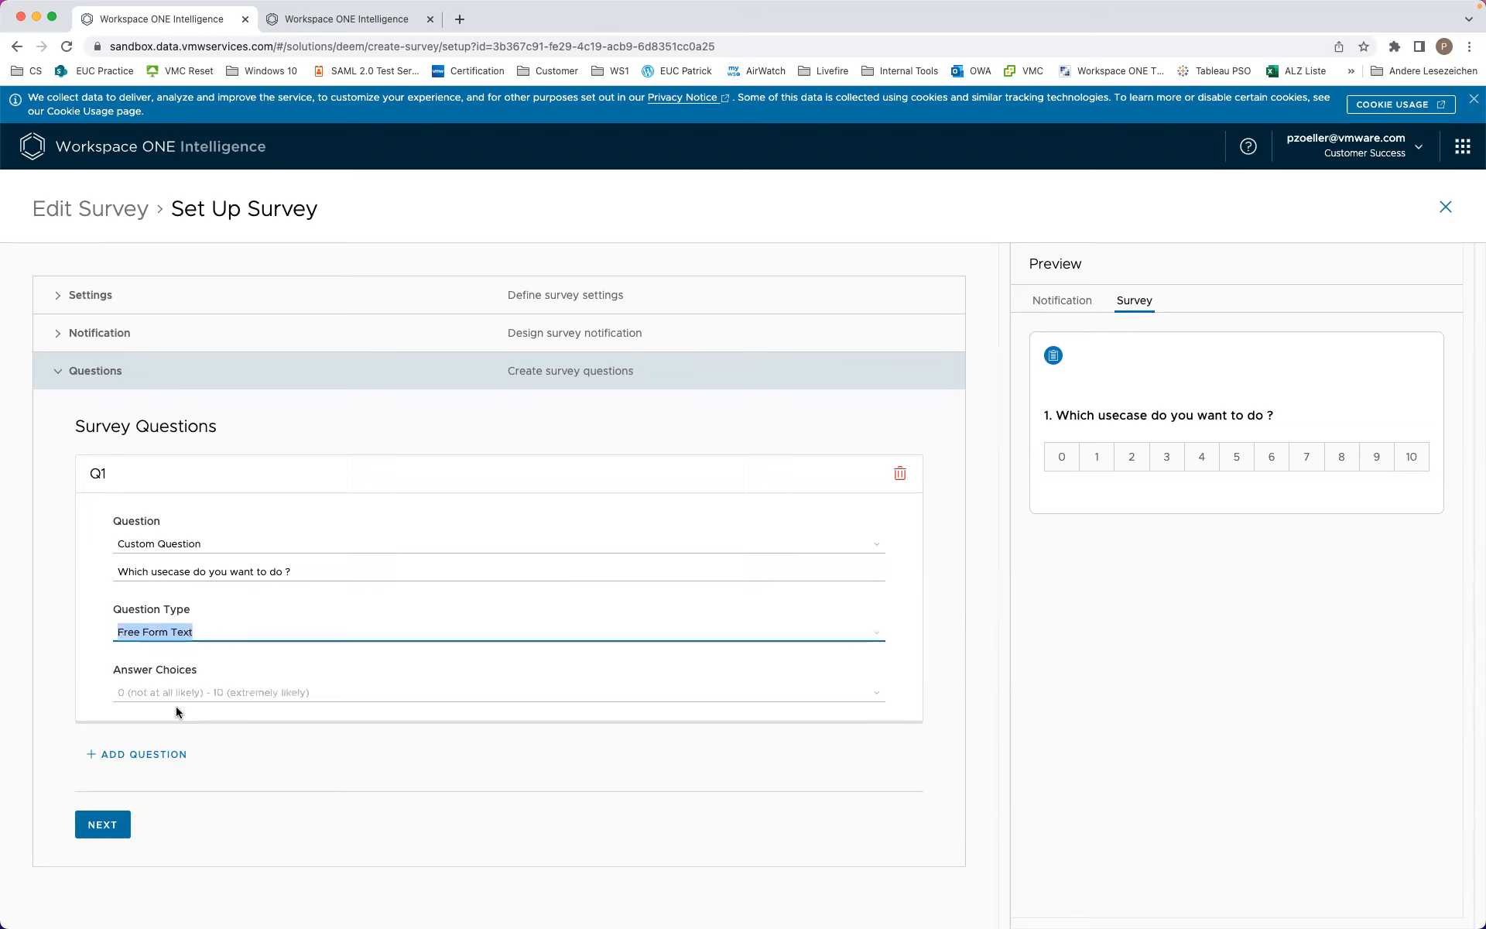
click(211, 626)
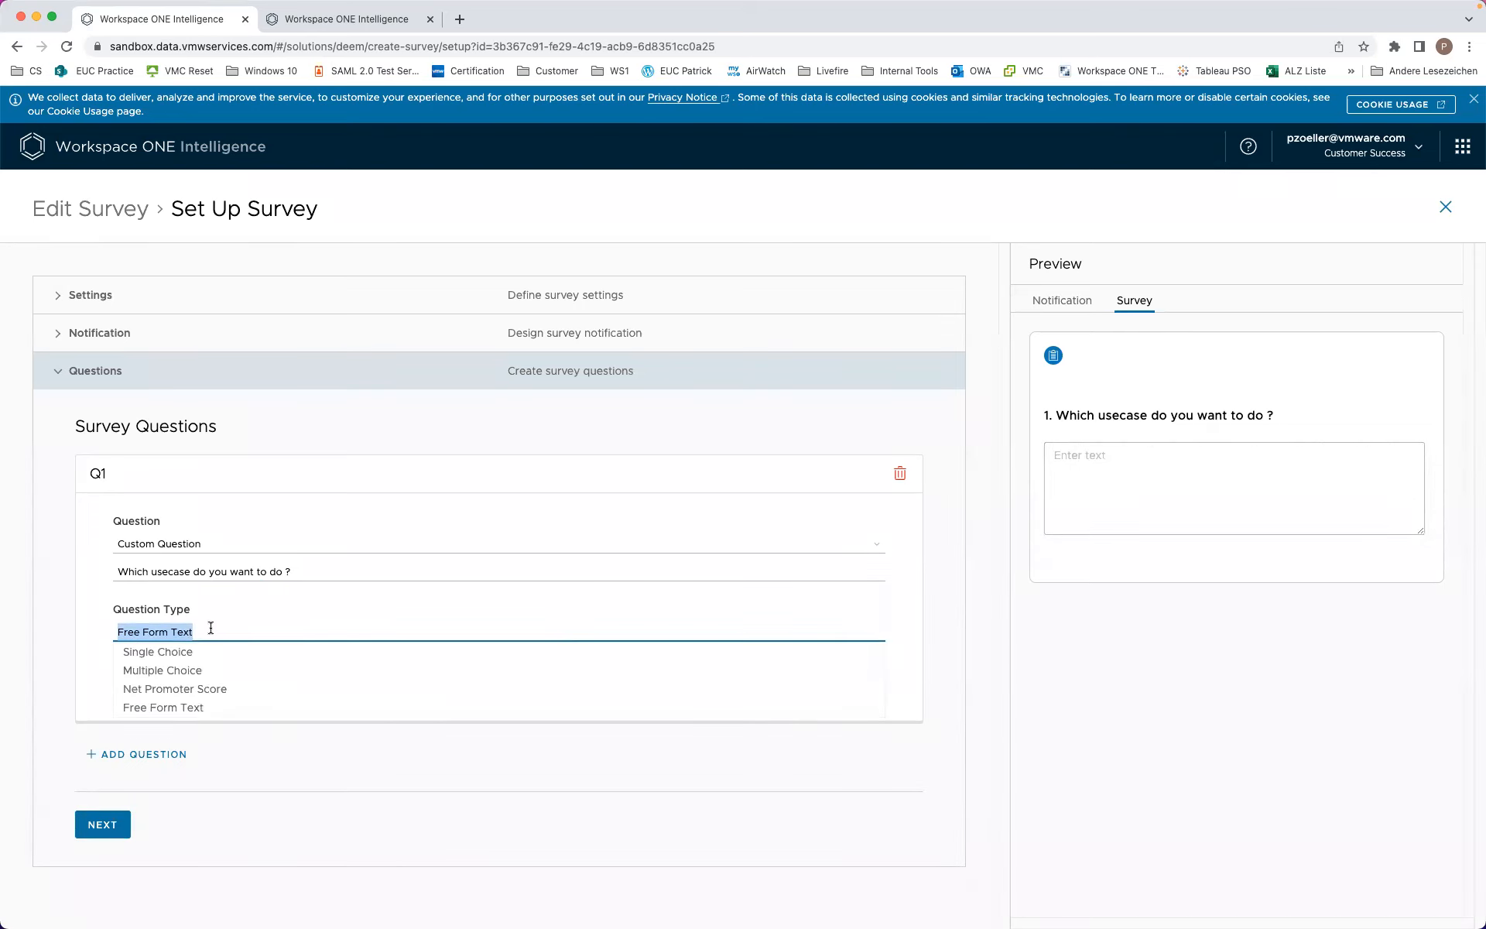
click(158, 653)
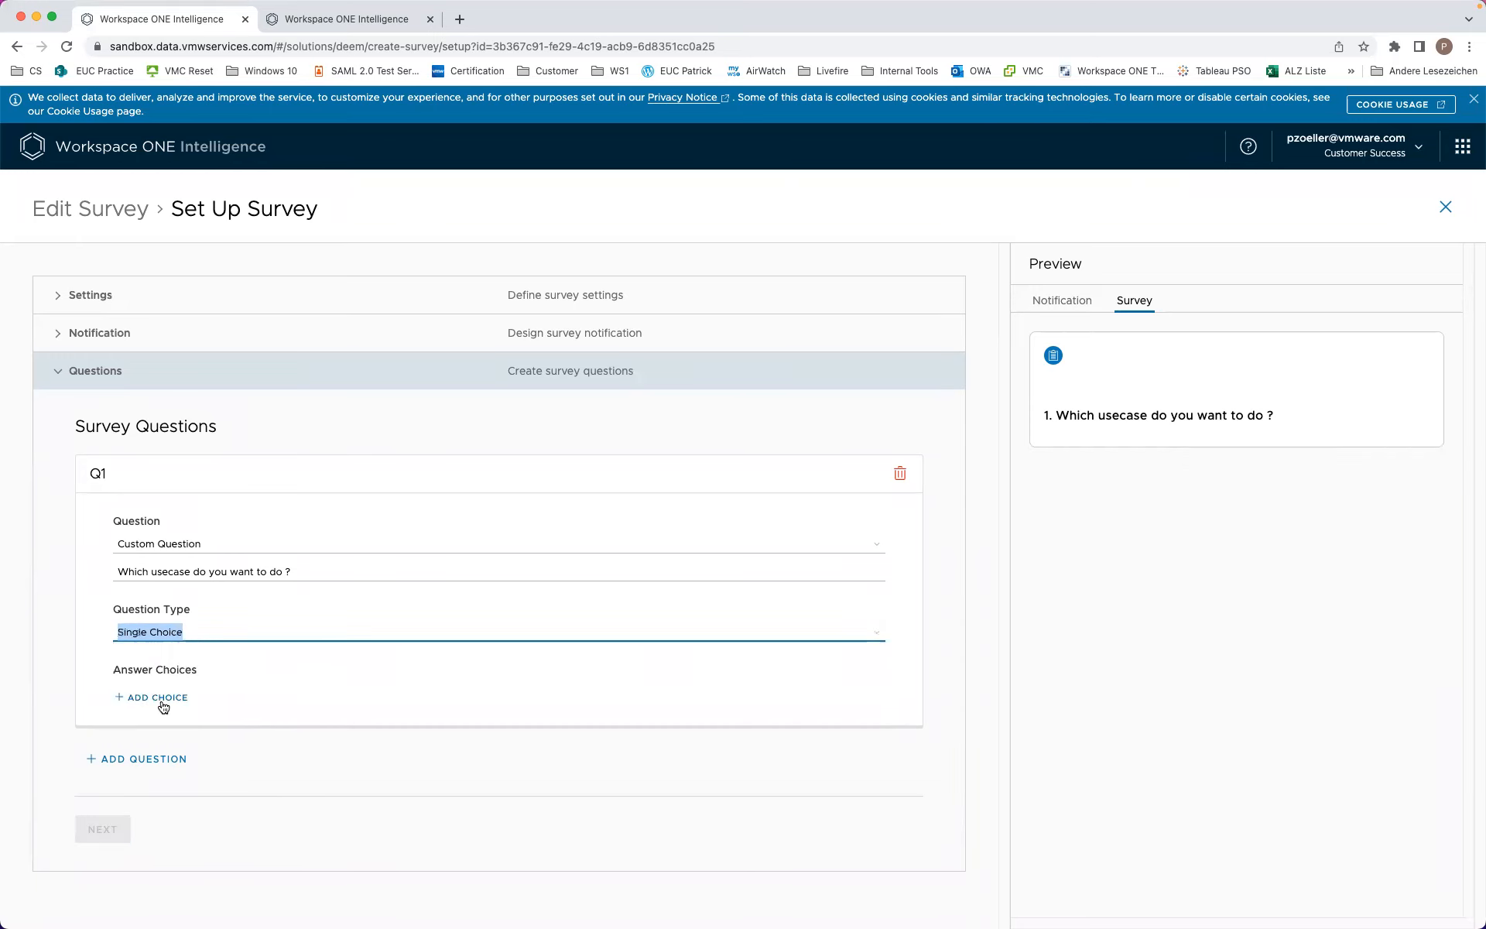
Step: Give Q1 the answer choices Fish, Backery and Fruits, then finish the survey setup
click(162, 701)
click(158, 694)
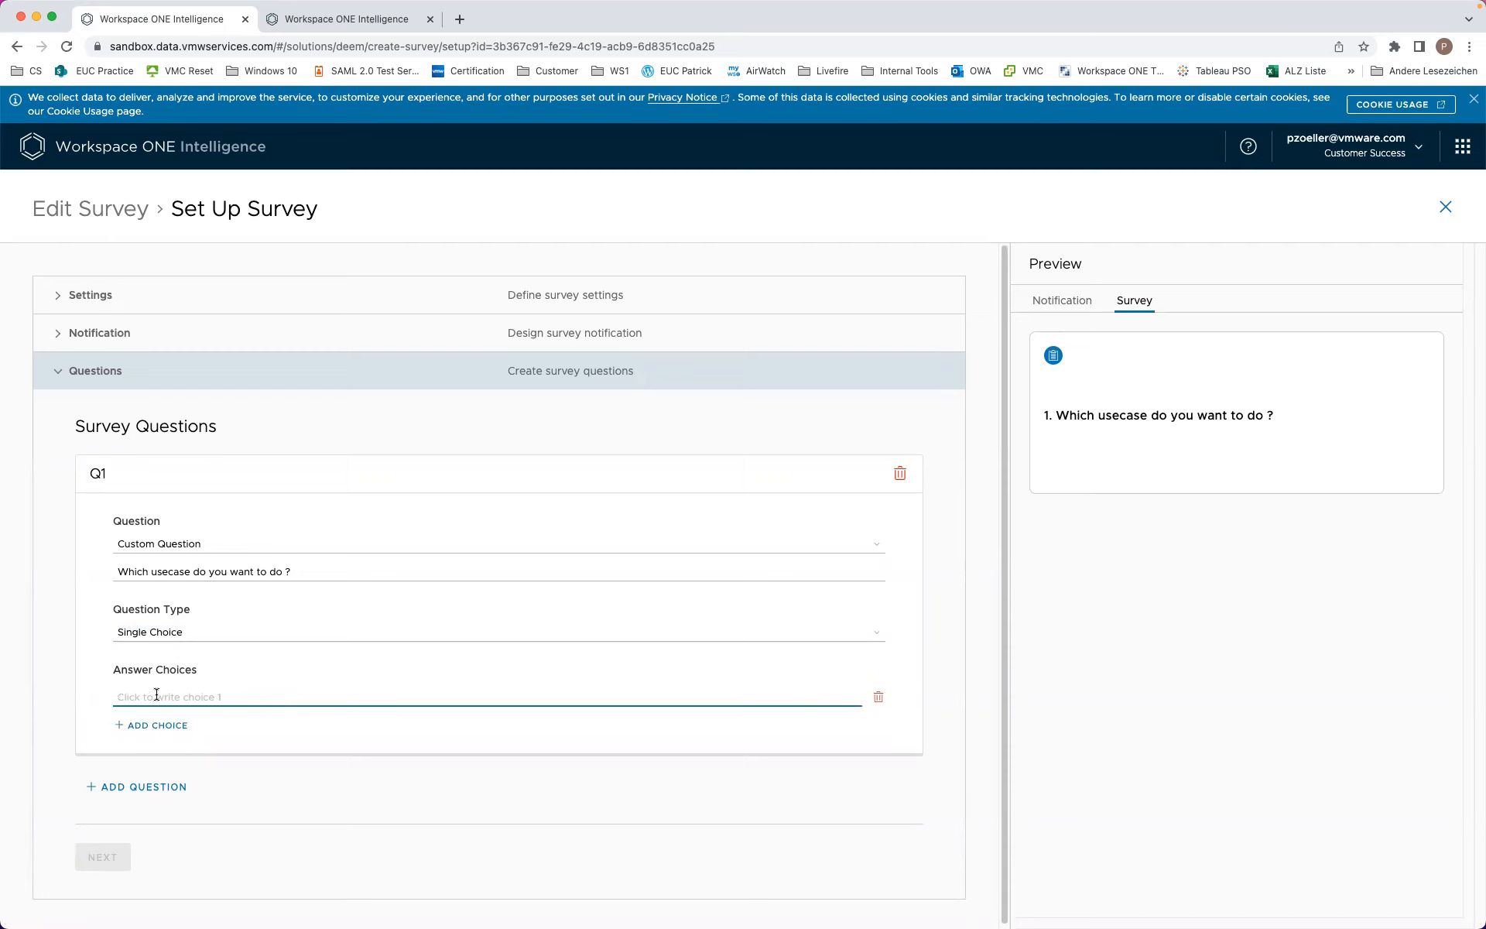
text(Fish)
click(163, 726)
click(155, 719)
text(Backery)
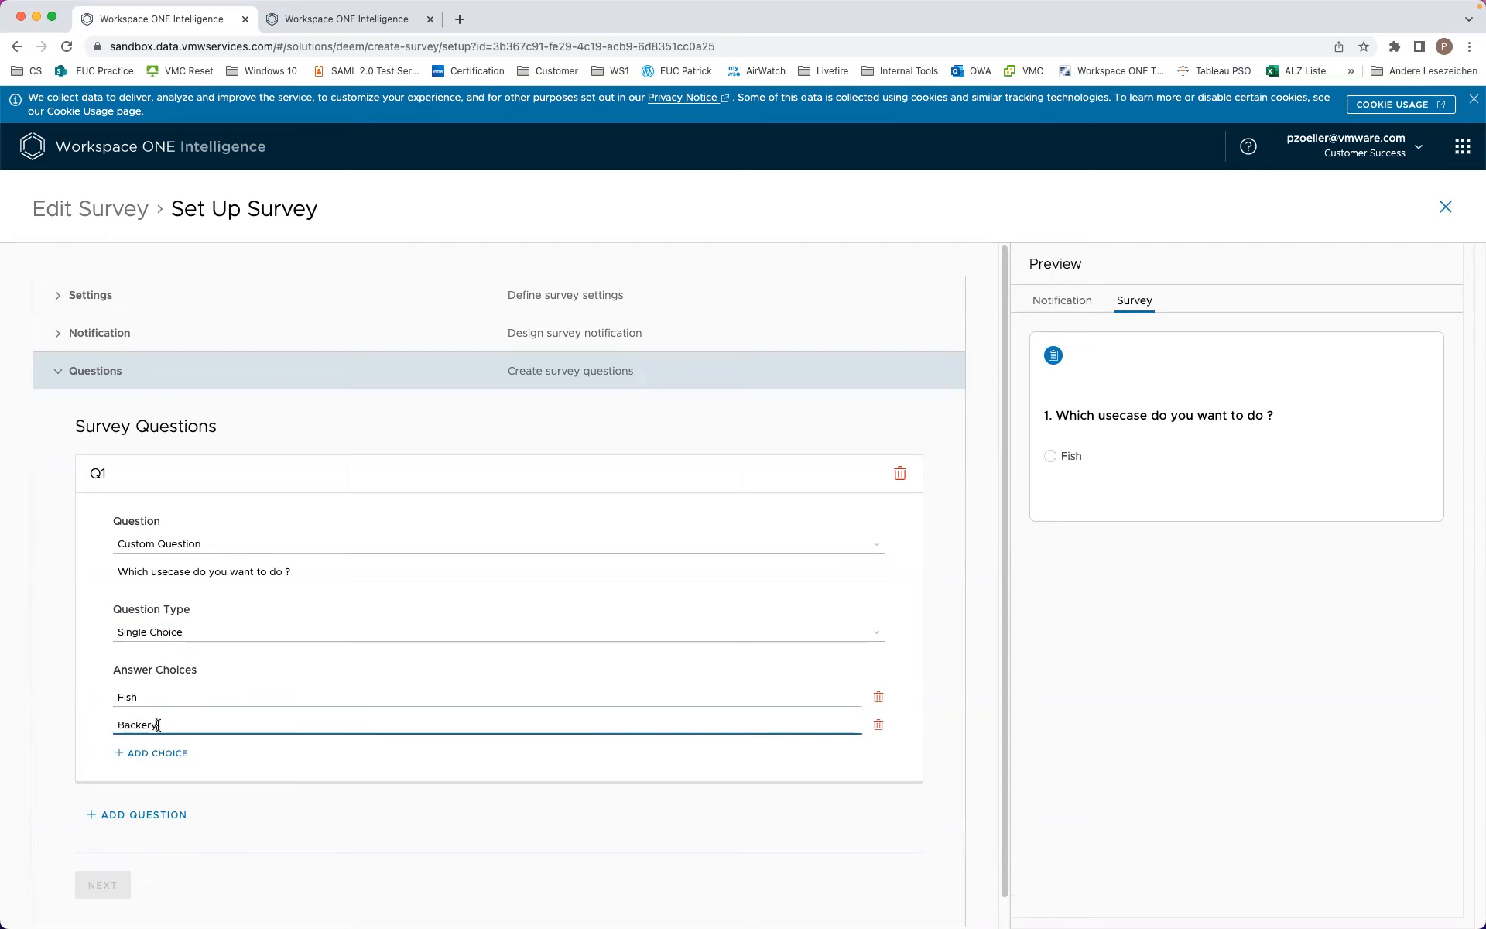
click(158, 754)
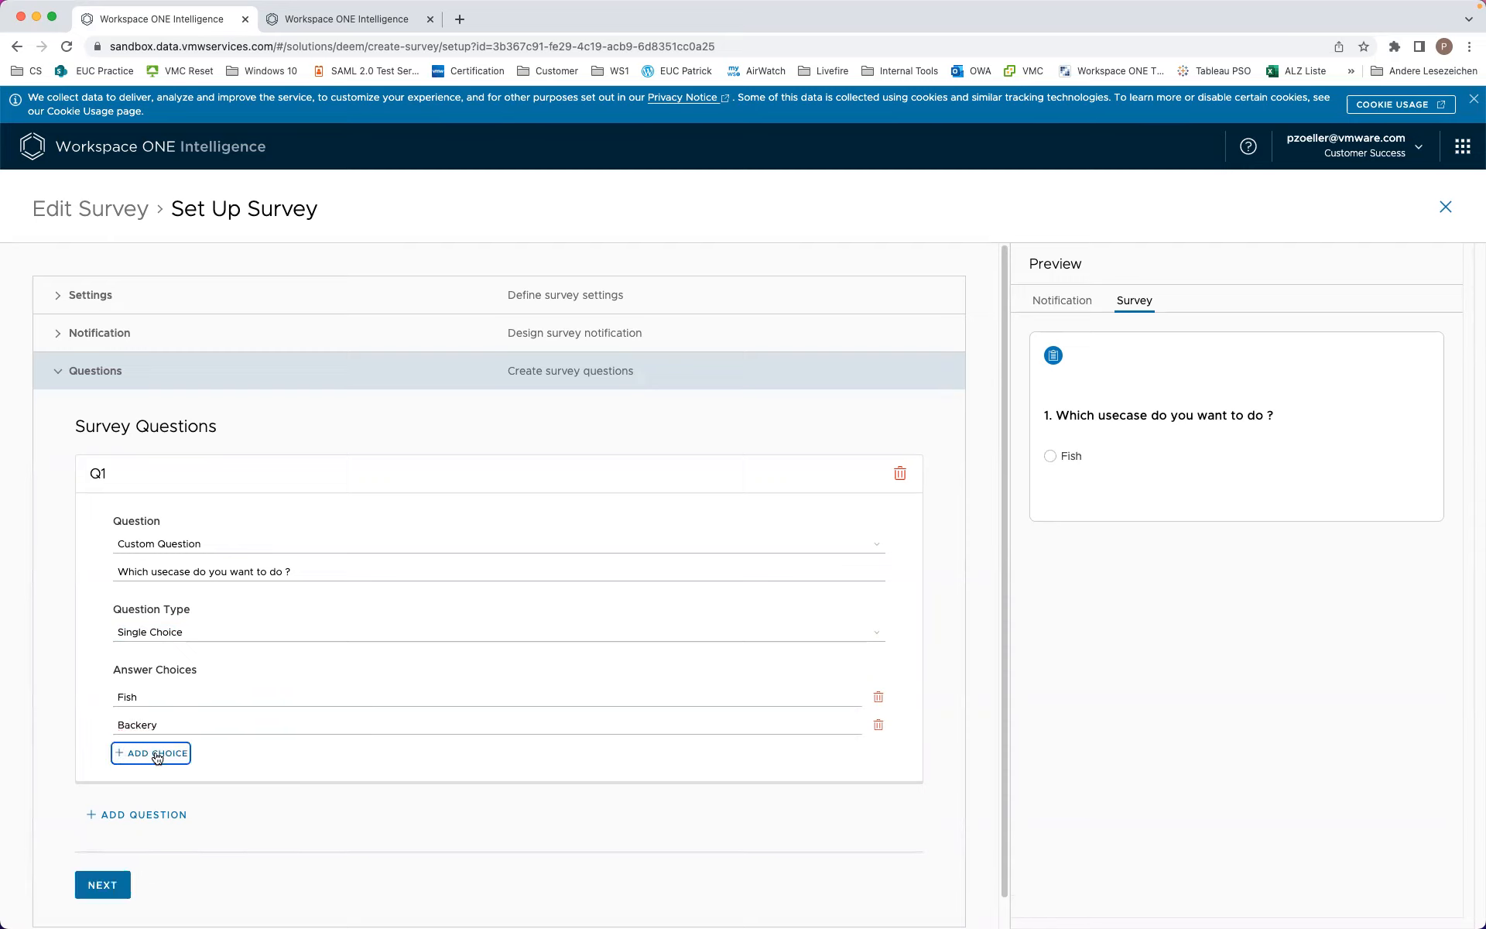
click(153, 752)
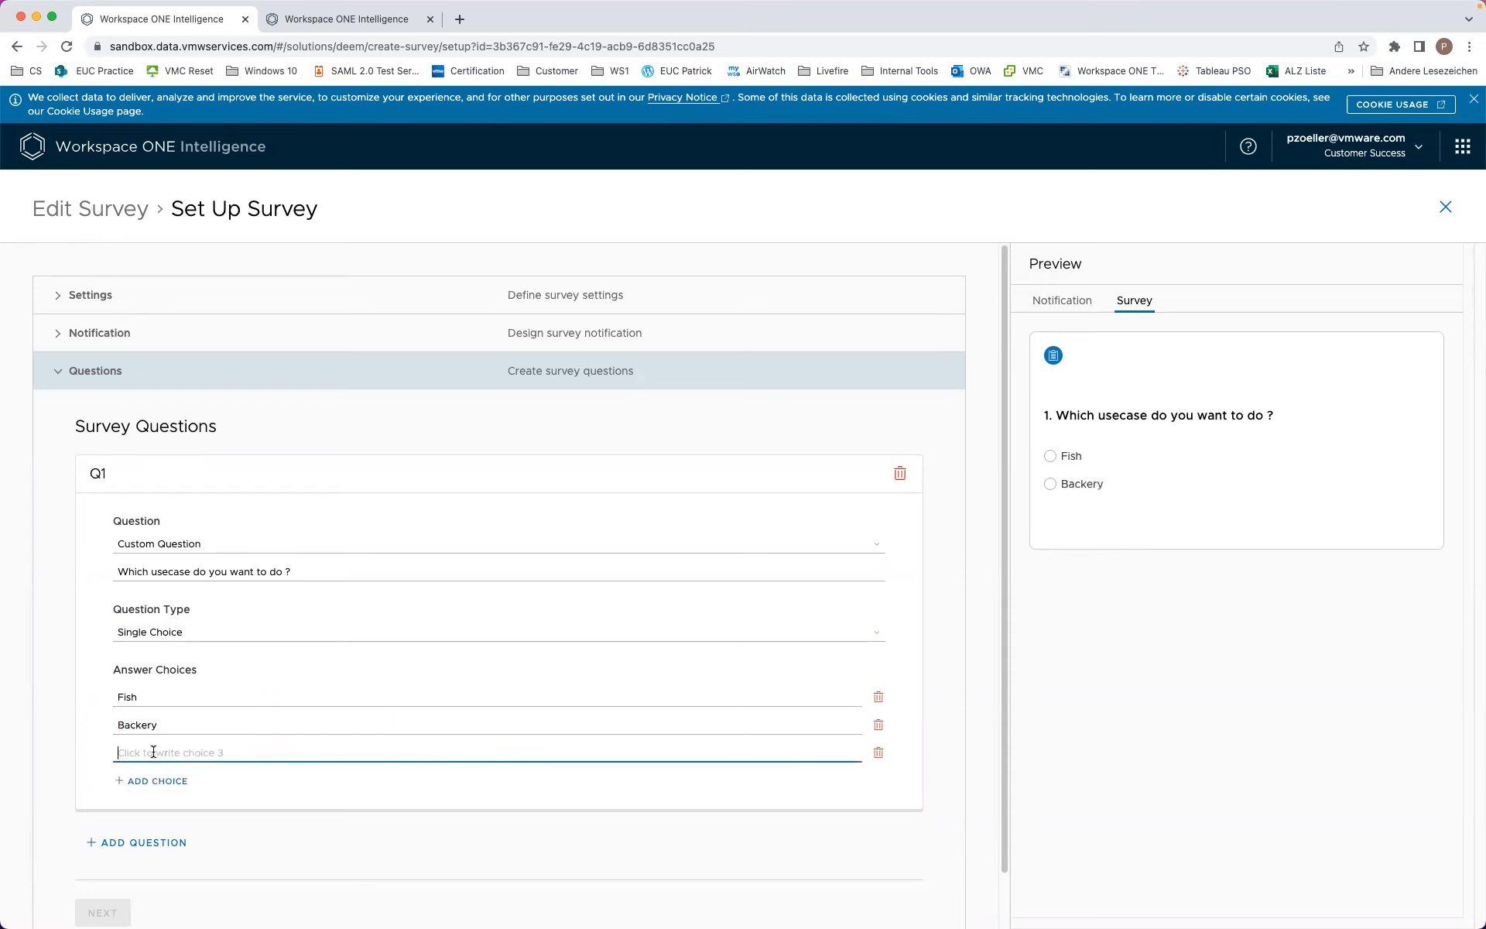
text(Fruits)
click(707, 517)
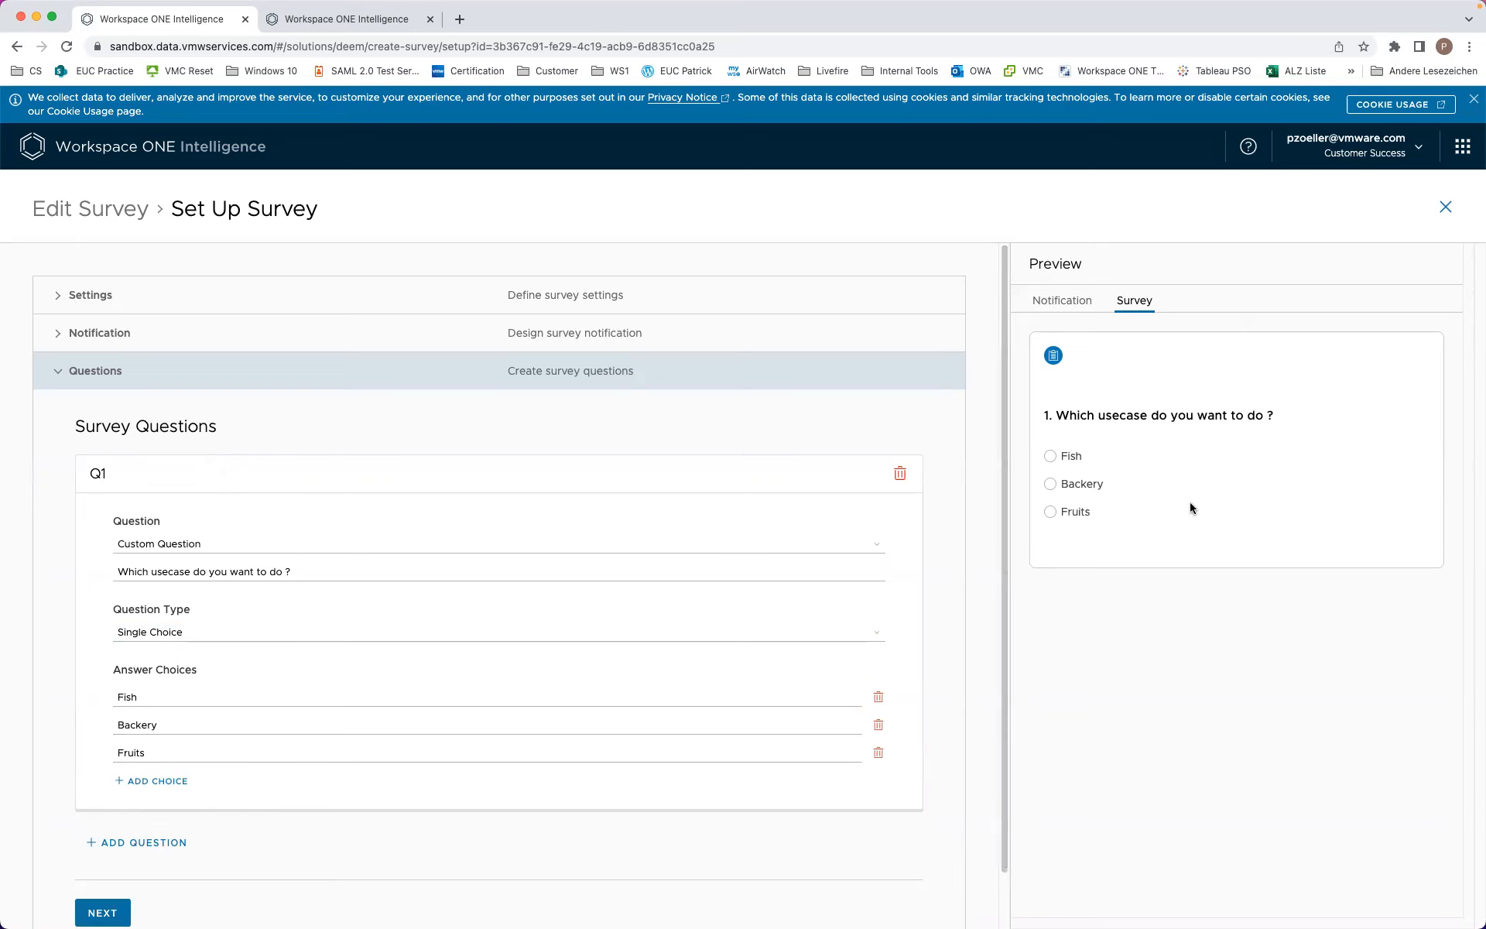
scroll(929, 620, down, 2)
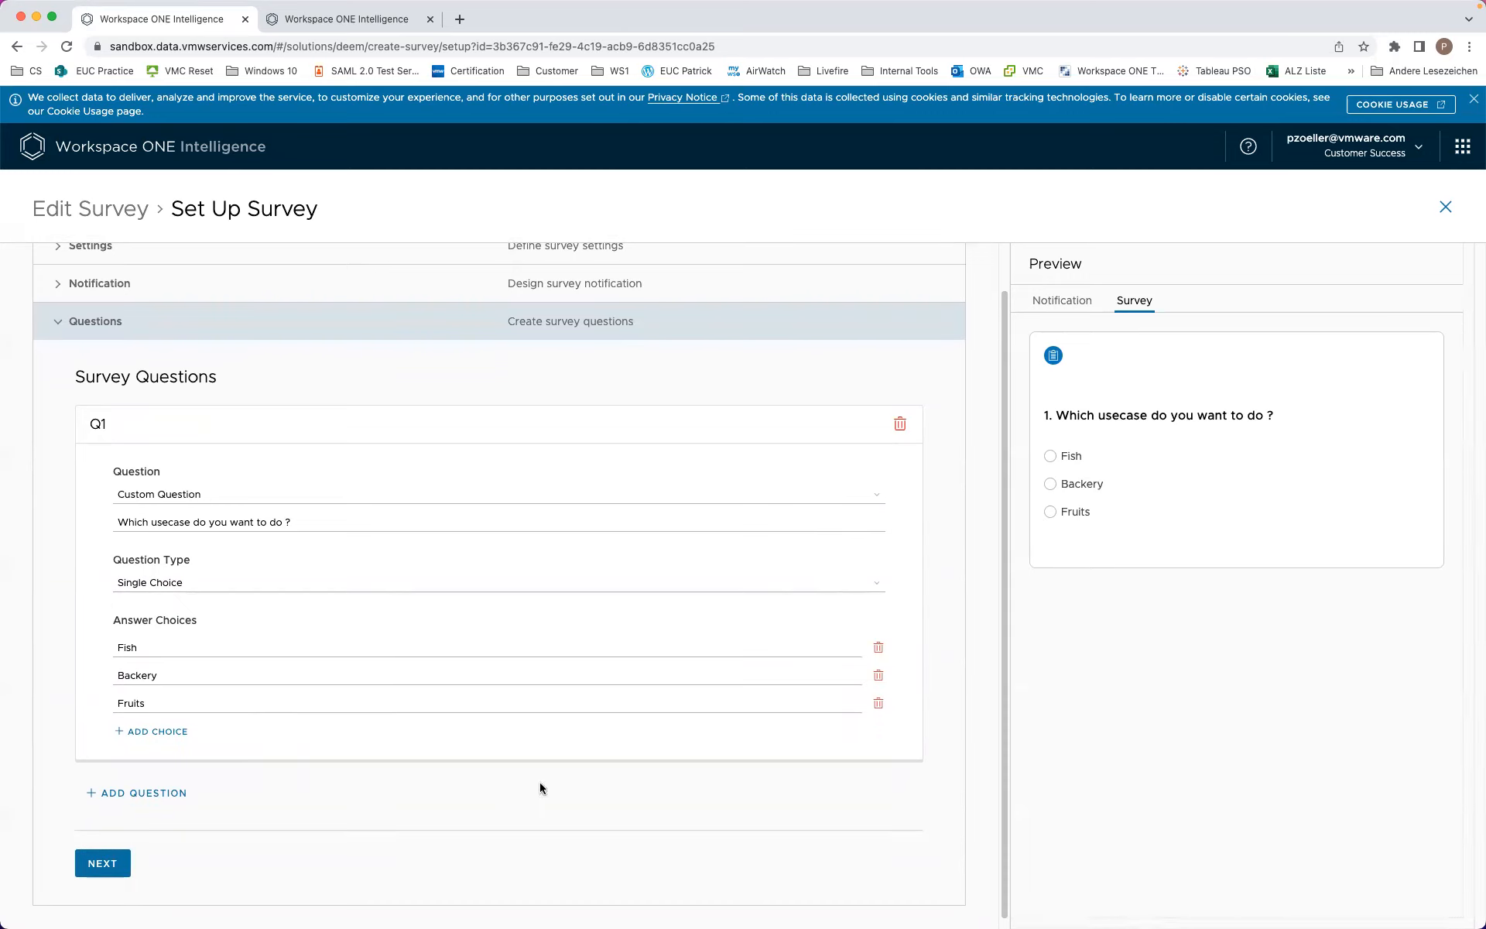
click(93, 861)
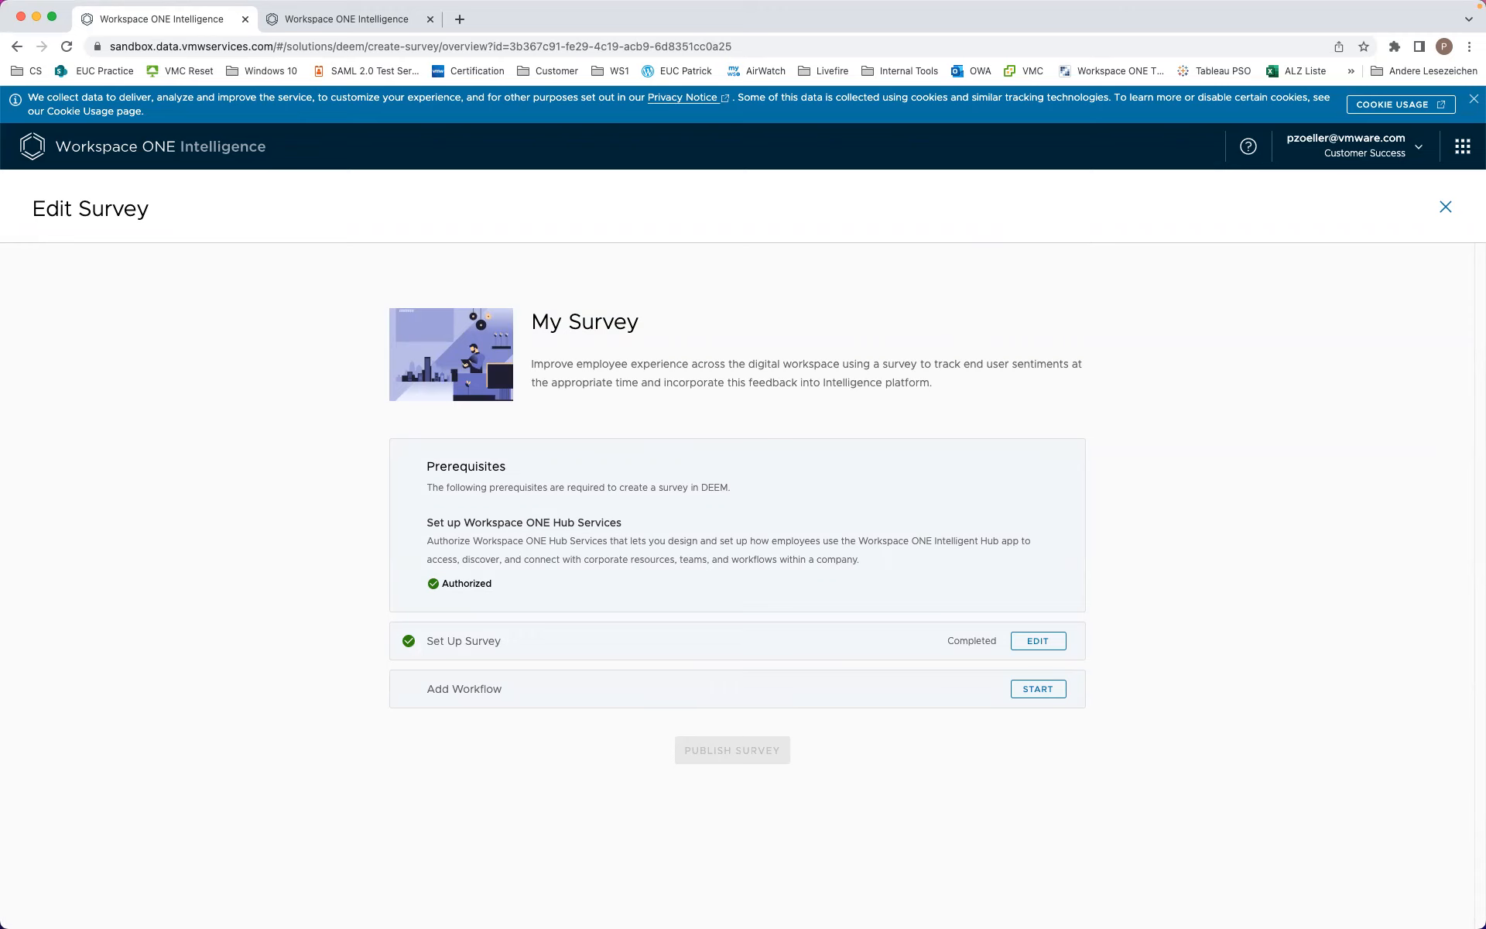
Step: Start a workflow for the survey and set it to run automatically
click(1046, 690)
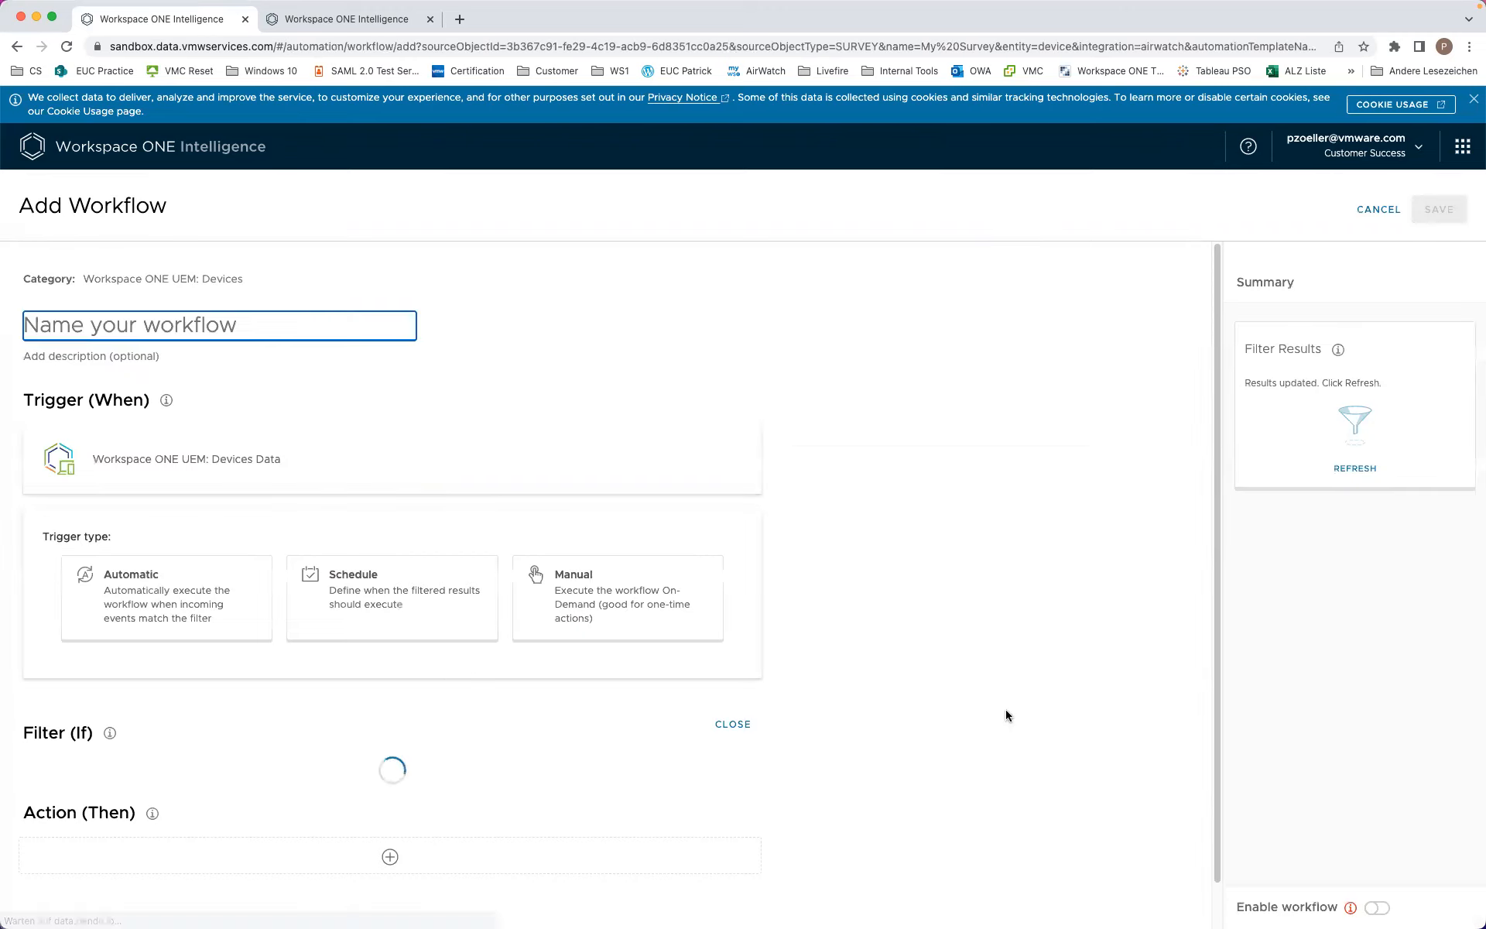
click(170, 611)
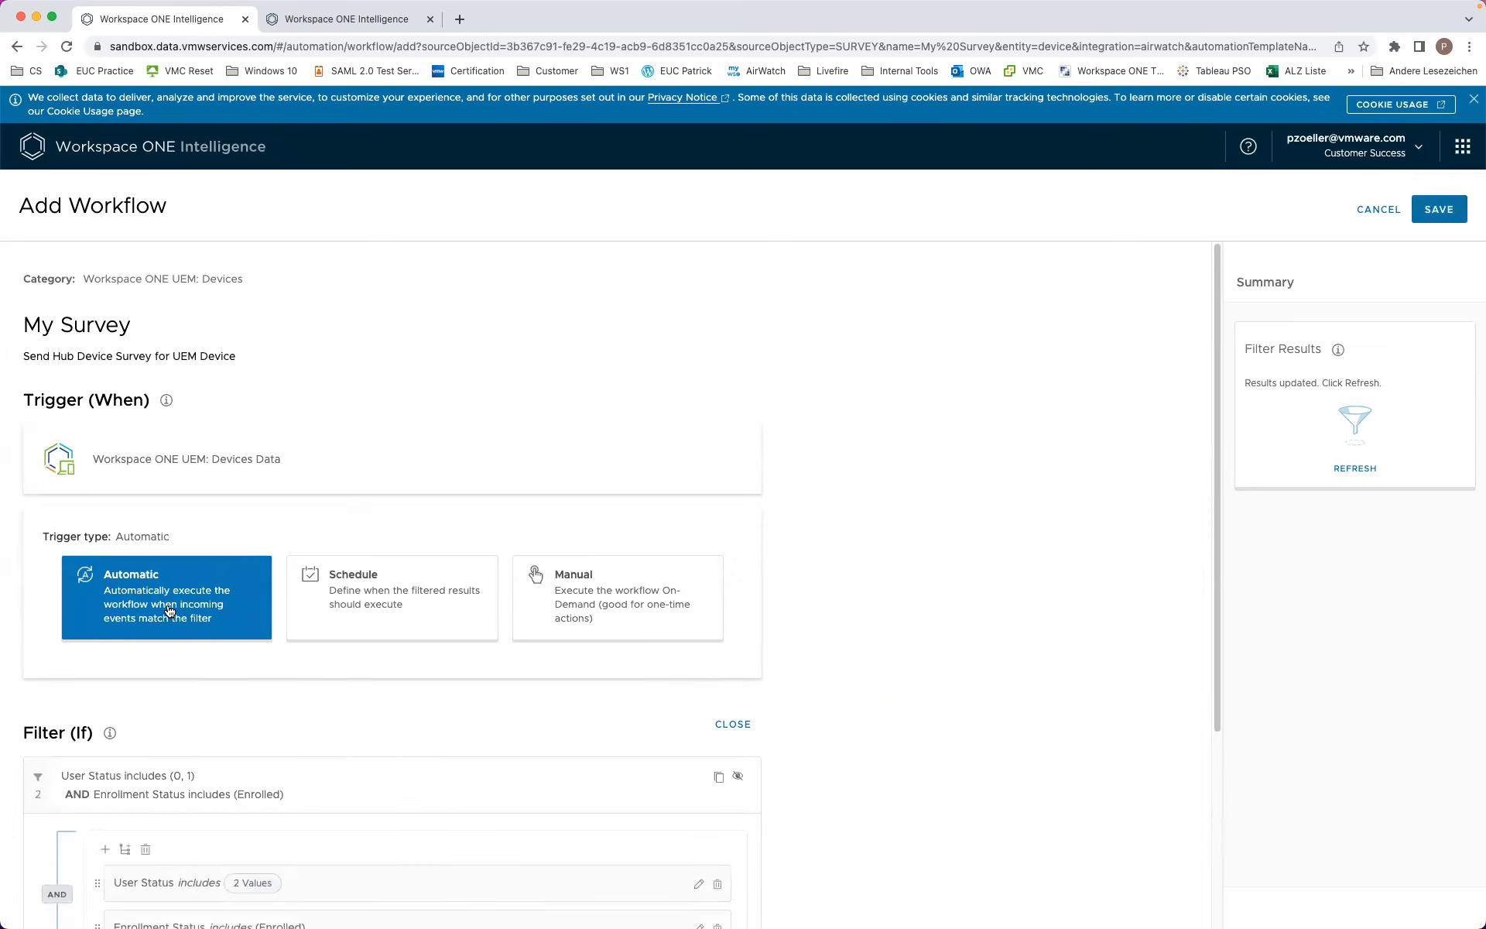
scroll(542, 630, down, 5)
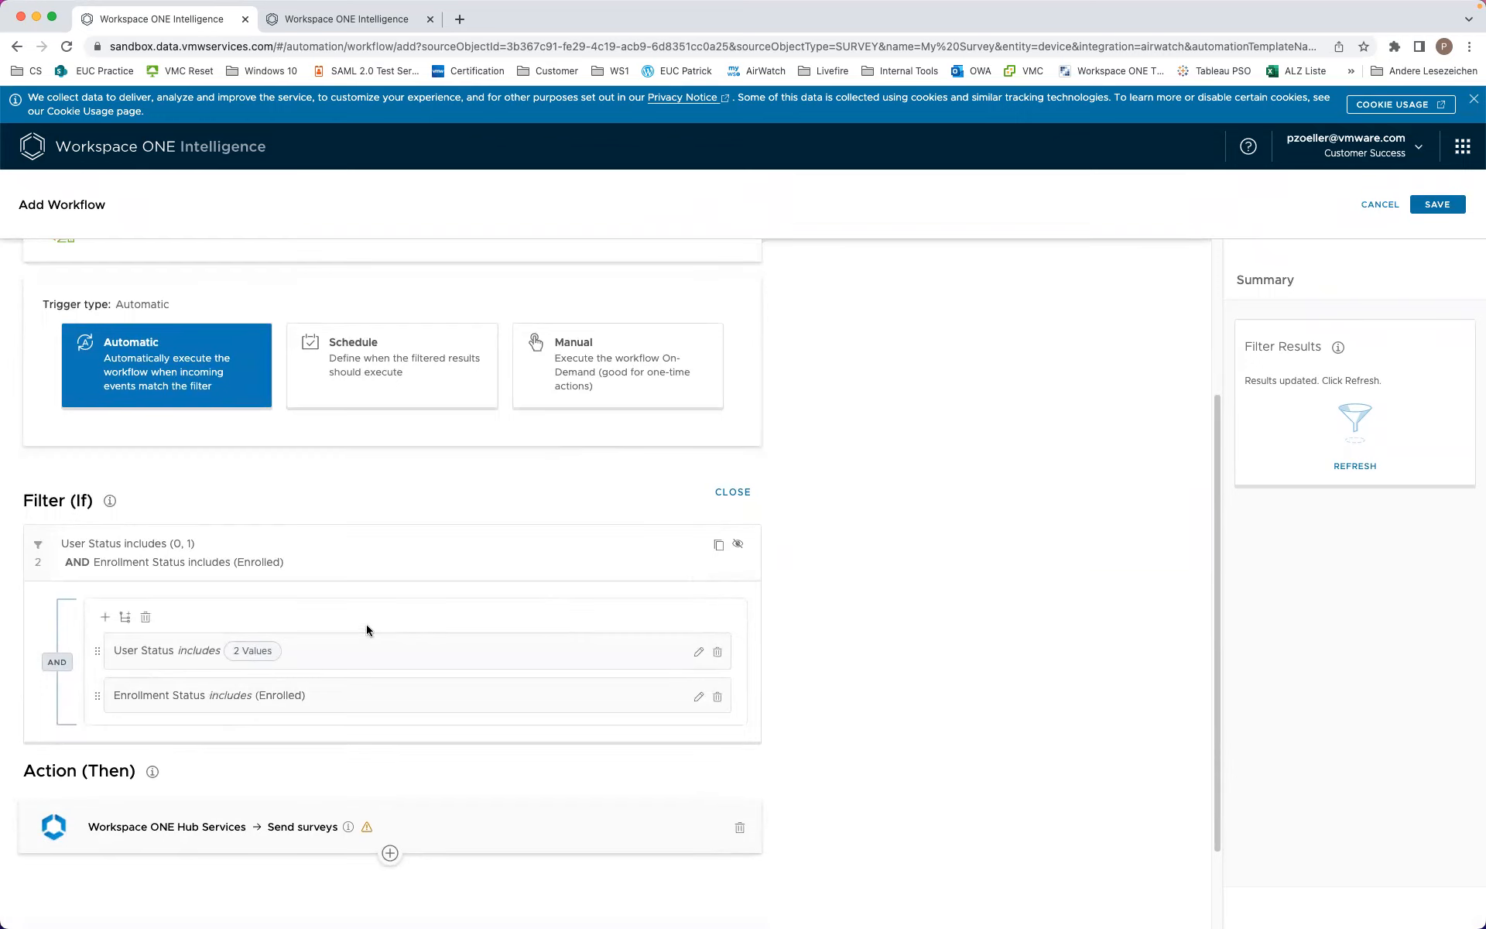
Step: Add a filter rule Device Organization Group Name includes Anywhere Workspace, then begin another rule
click(105, 617)
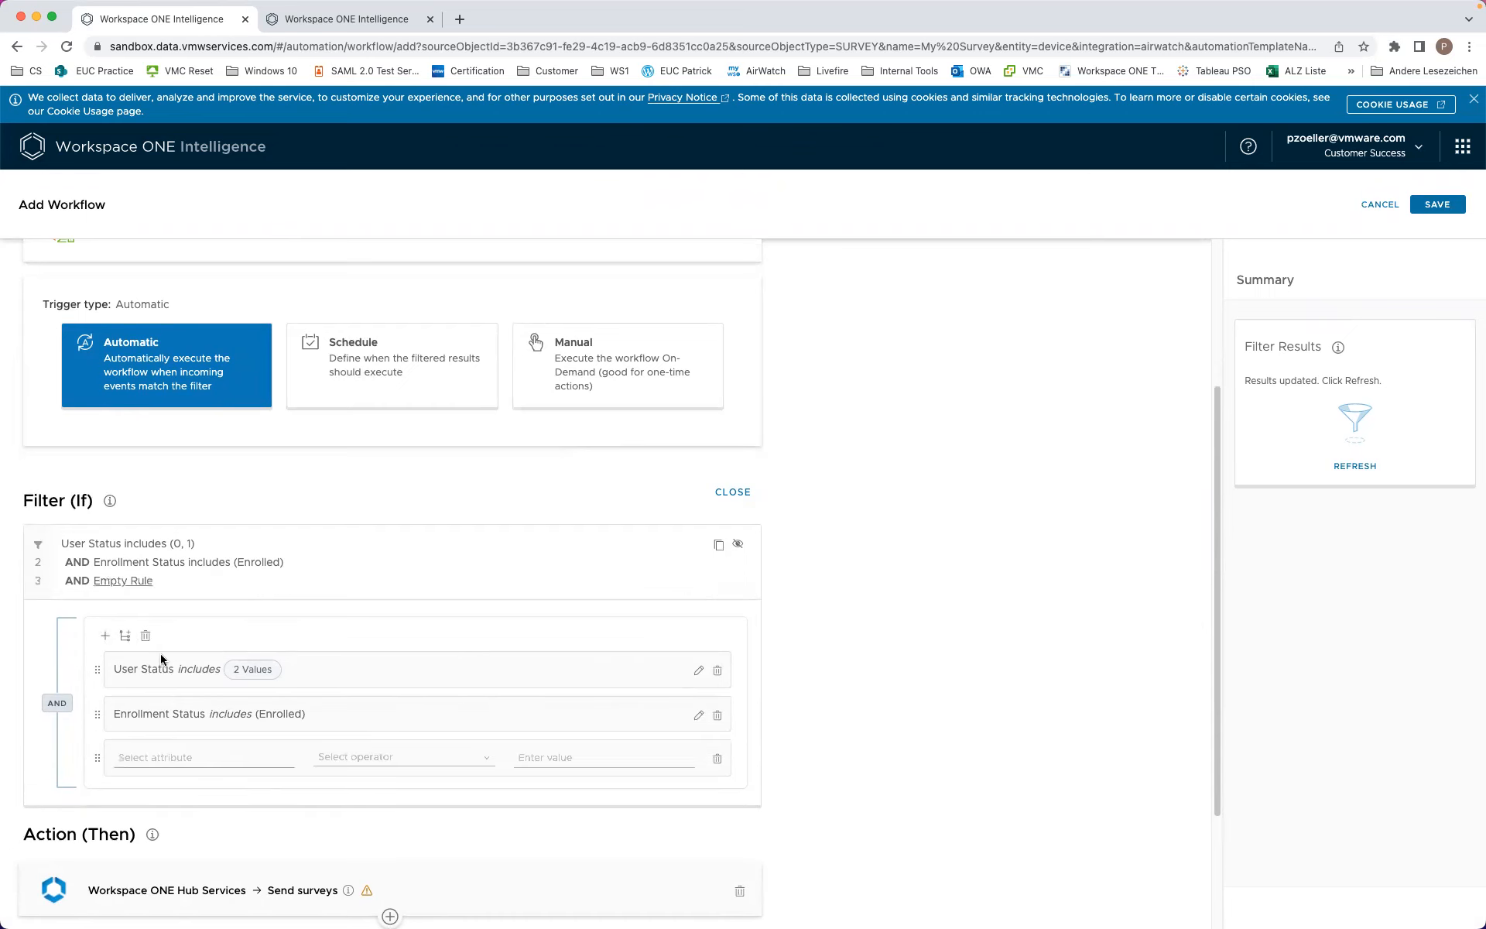
click(197, 759)
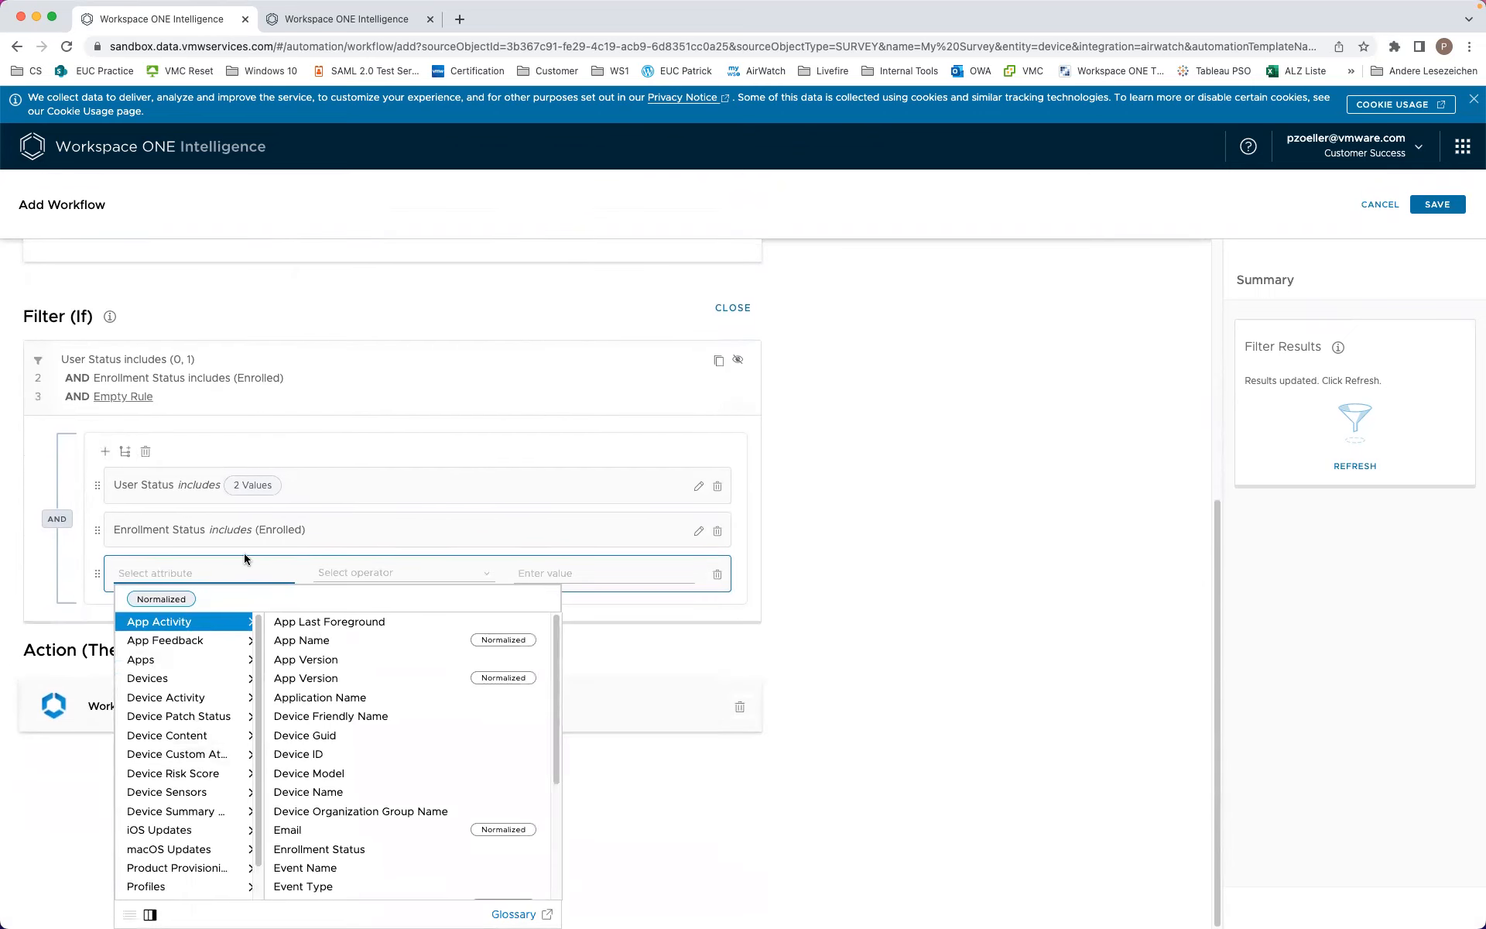
text(device)
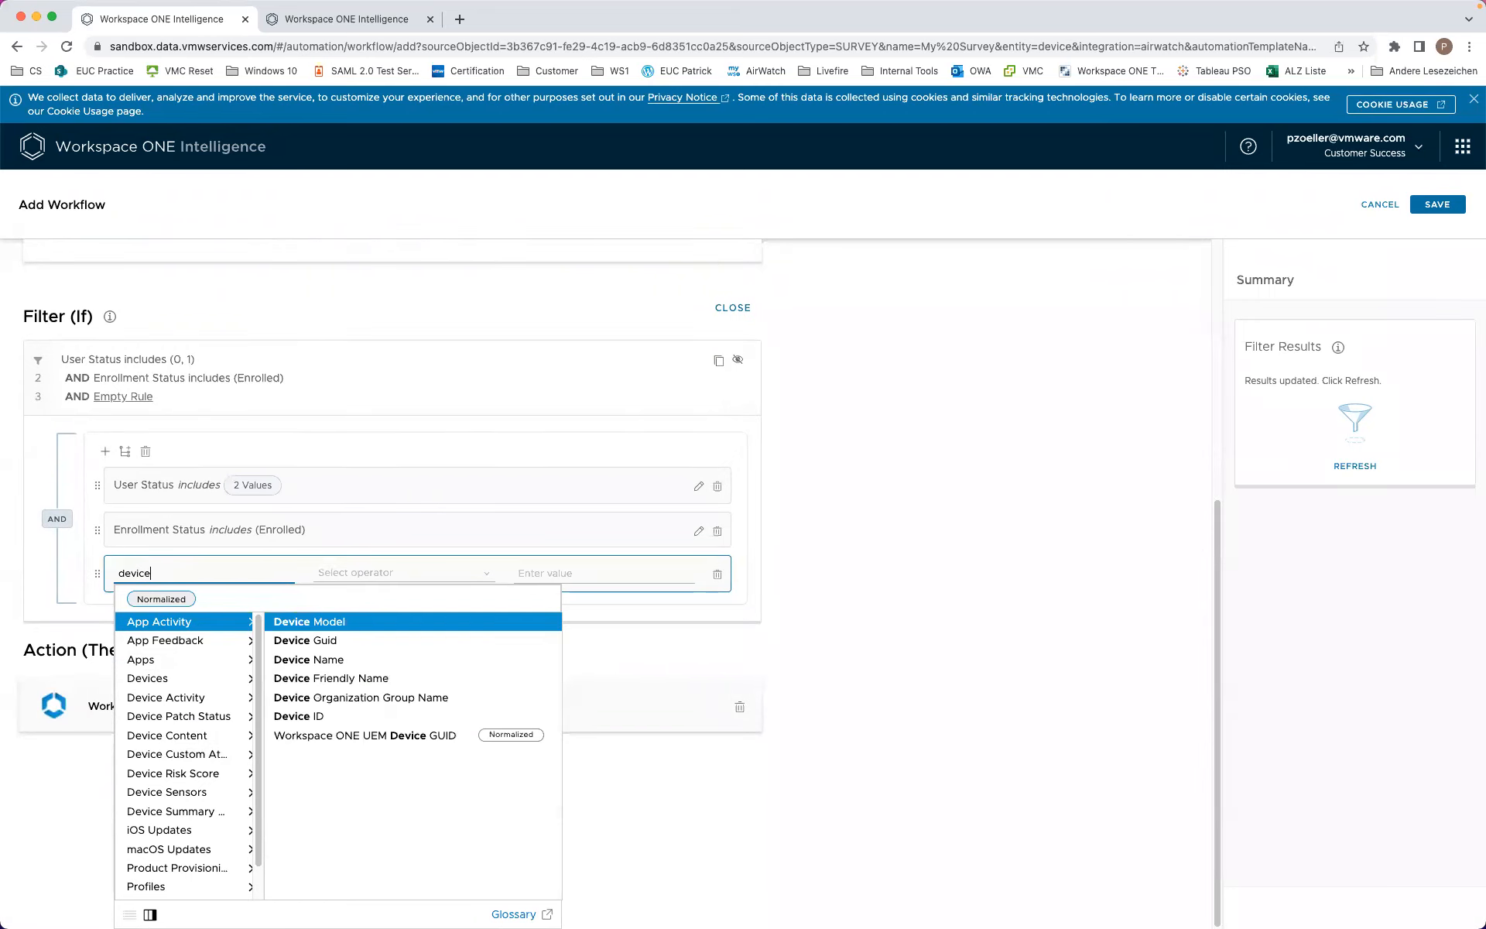
click(360, 699)
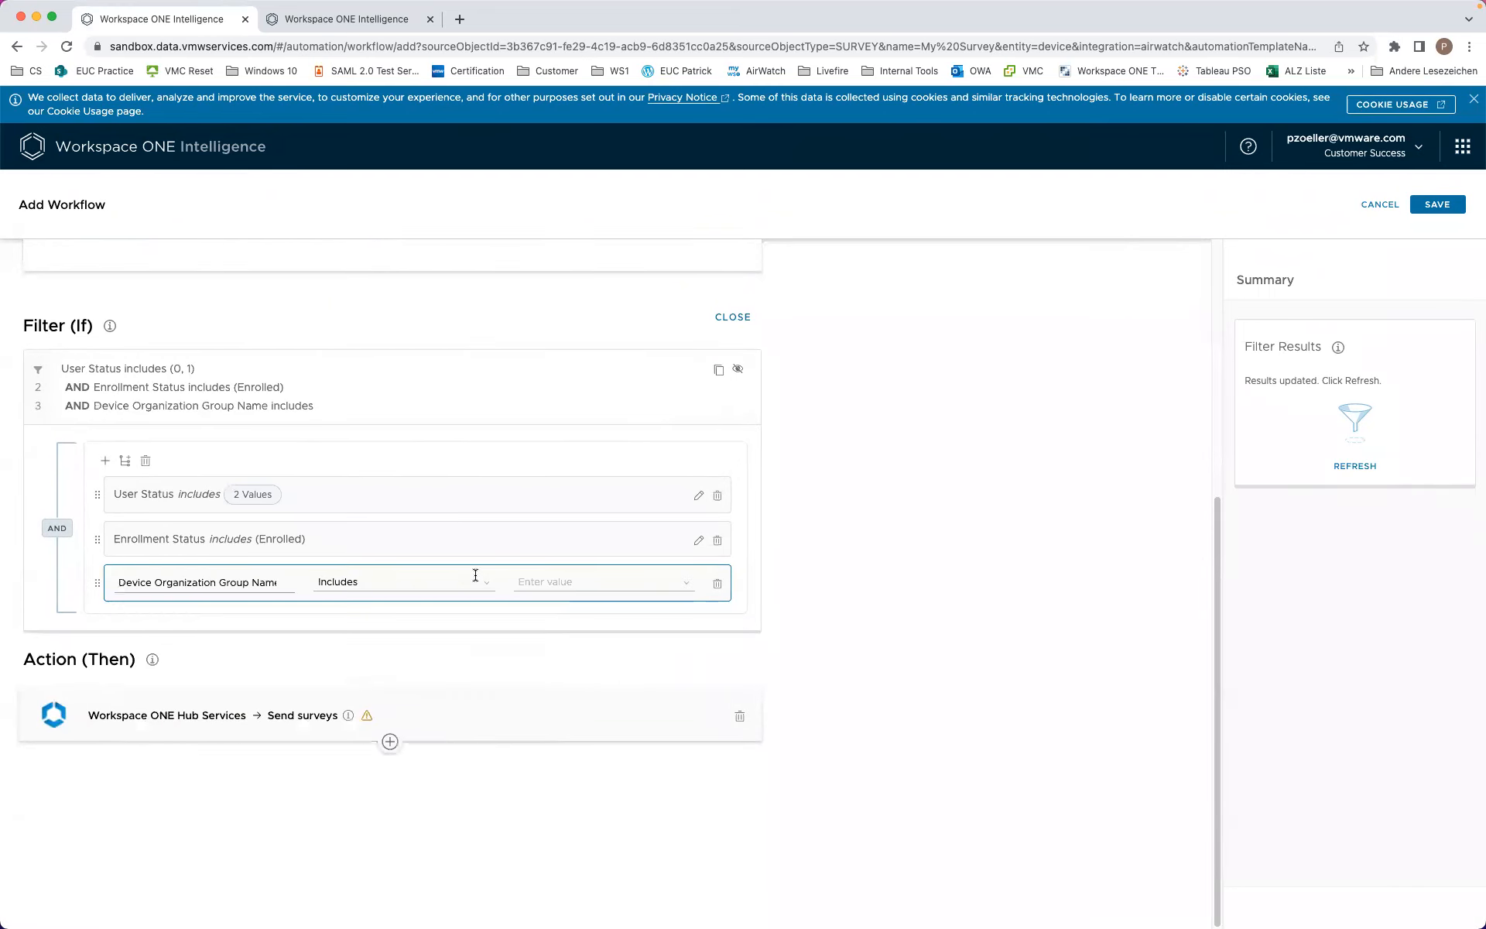
click(576, 587)
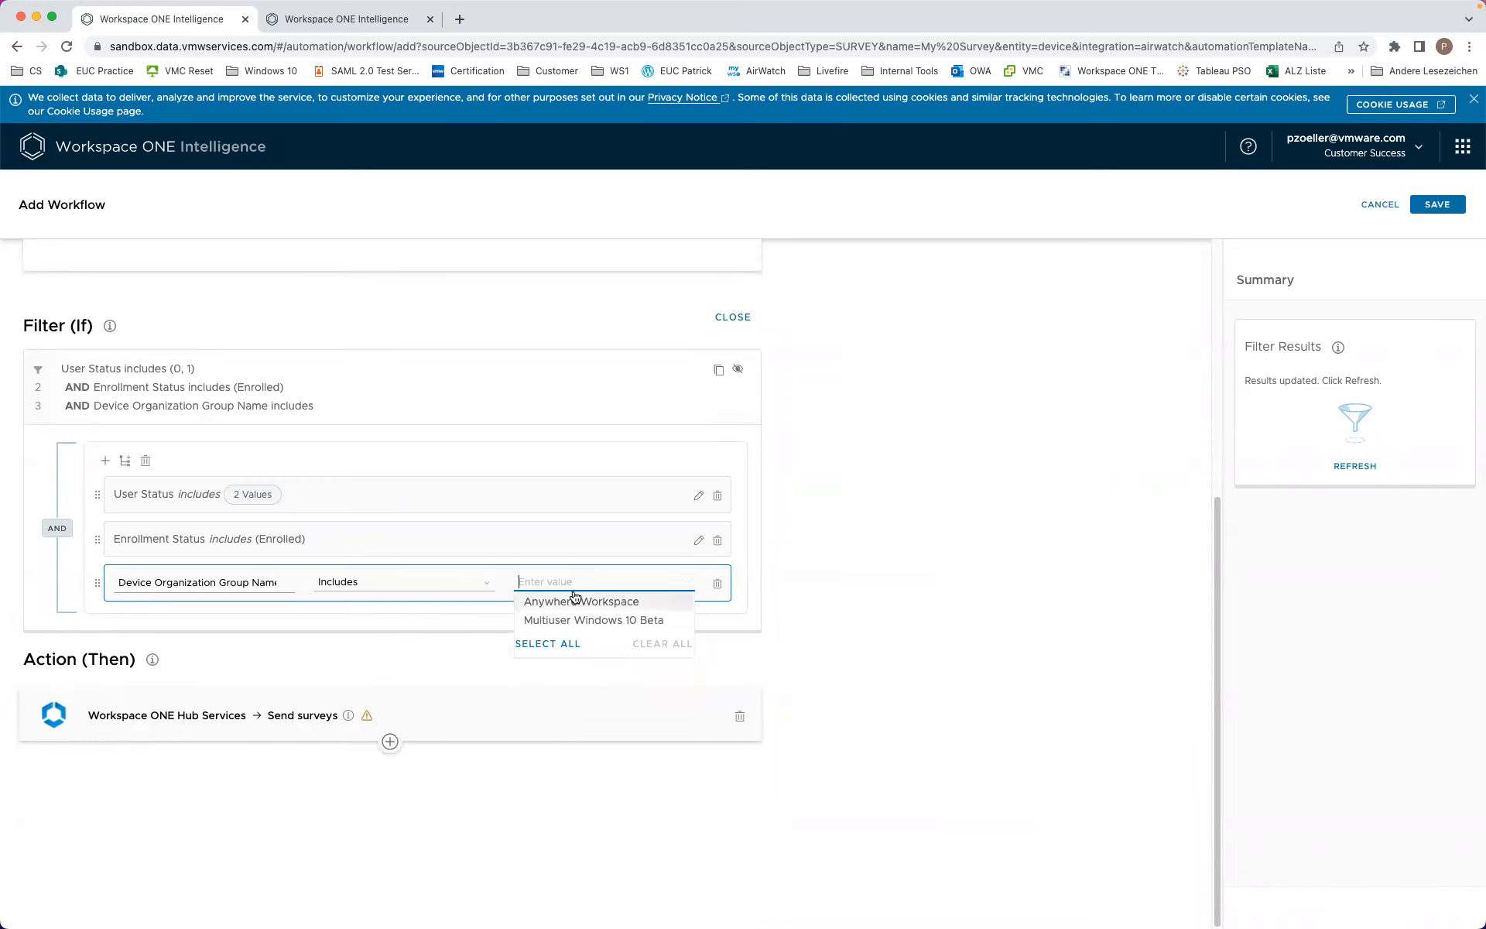
click(577, 601)
click(320, 663)
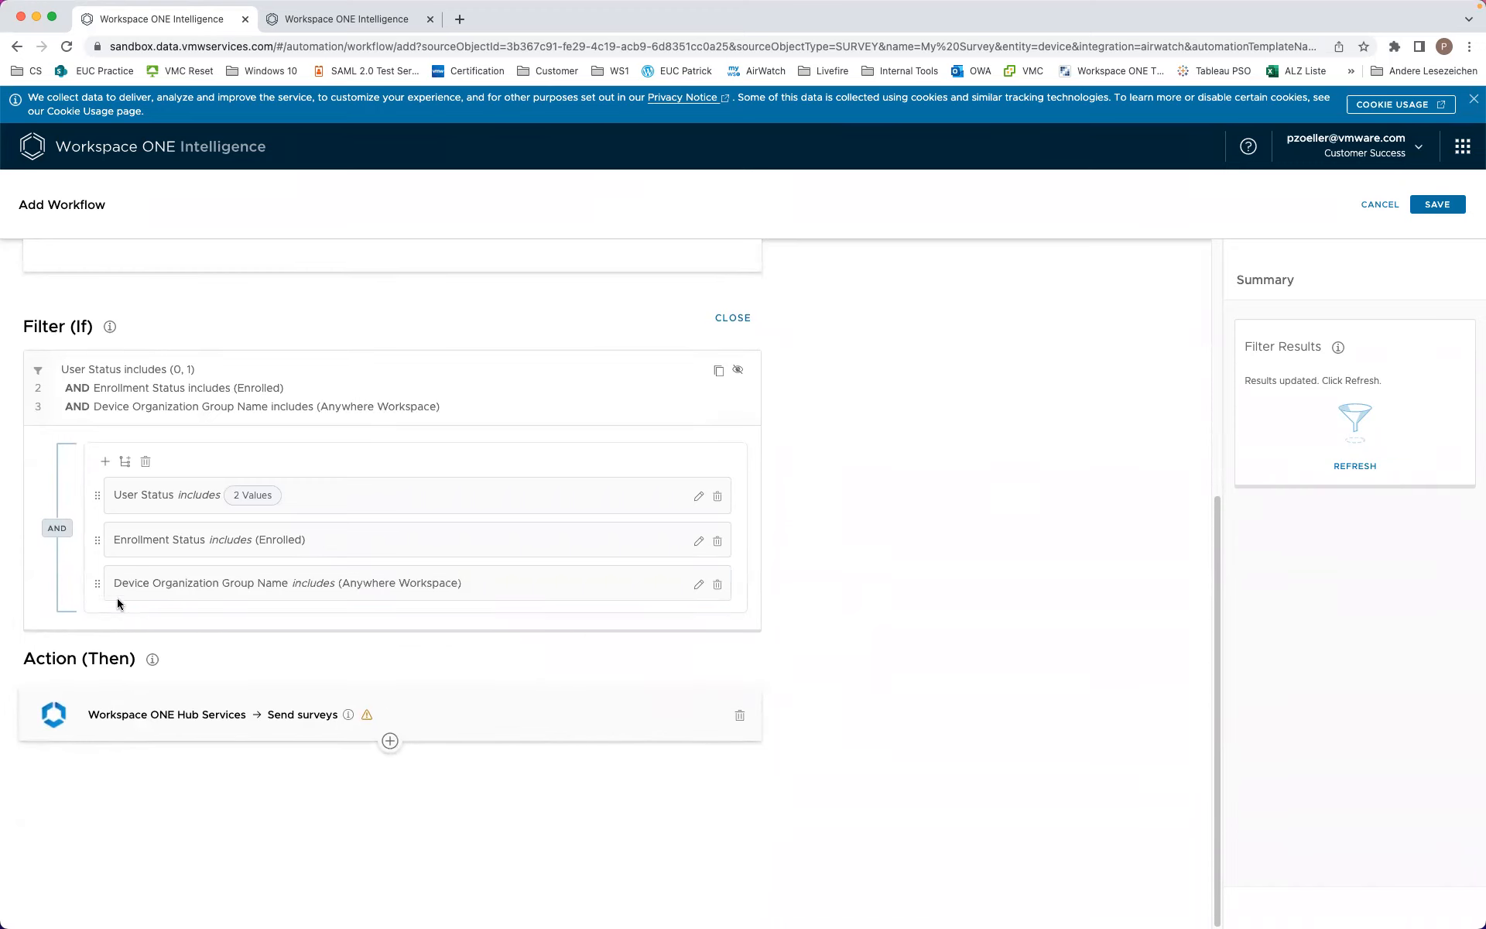
click(105, 461)
Step: Set the fourth filter rule to Platform includes Apple
click(188, 645)
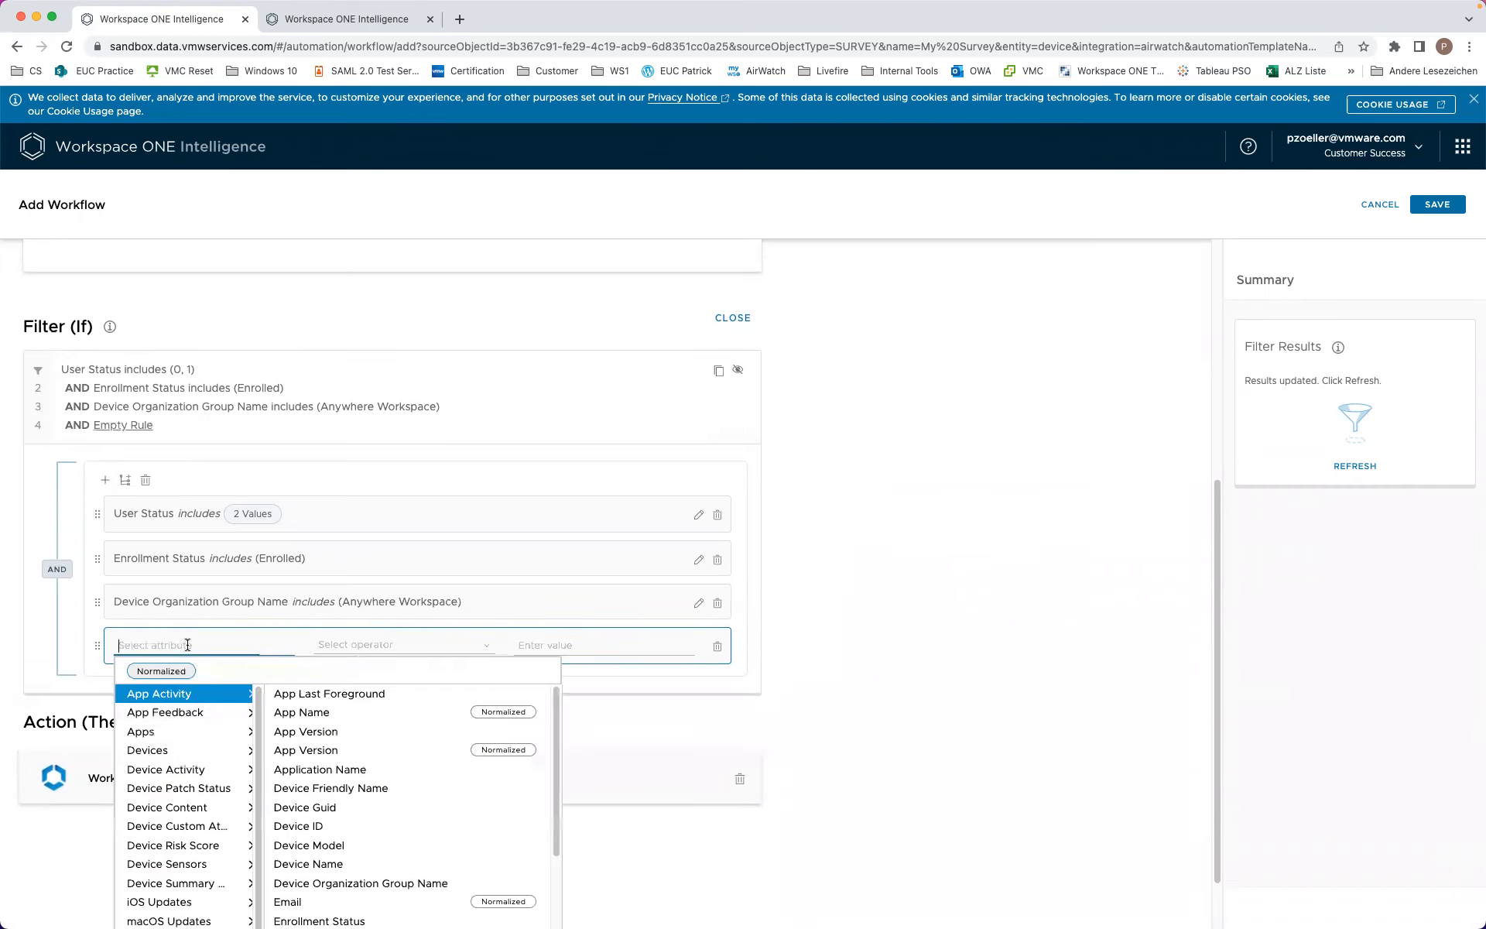
click(179, 557)
click(169, 574)
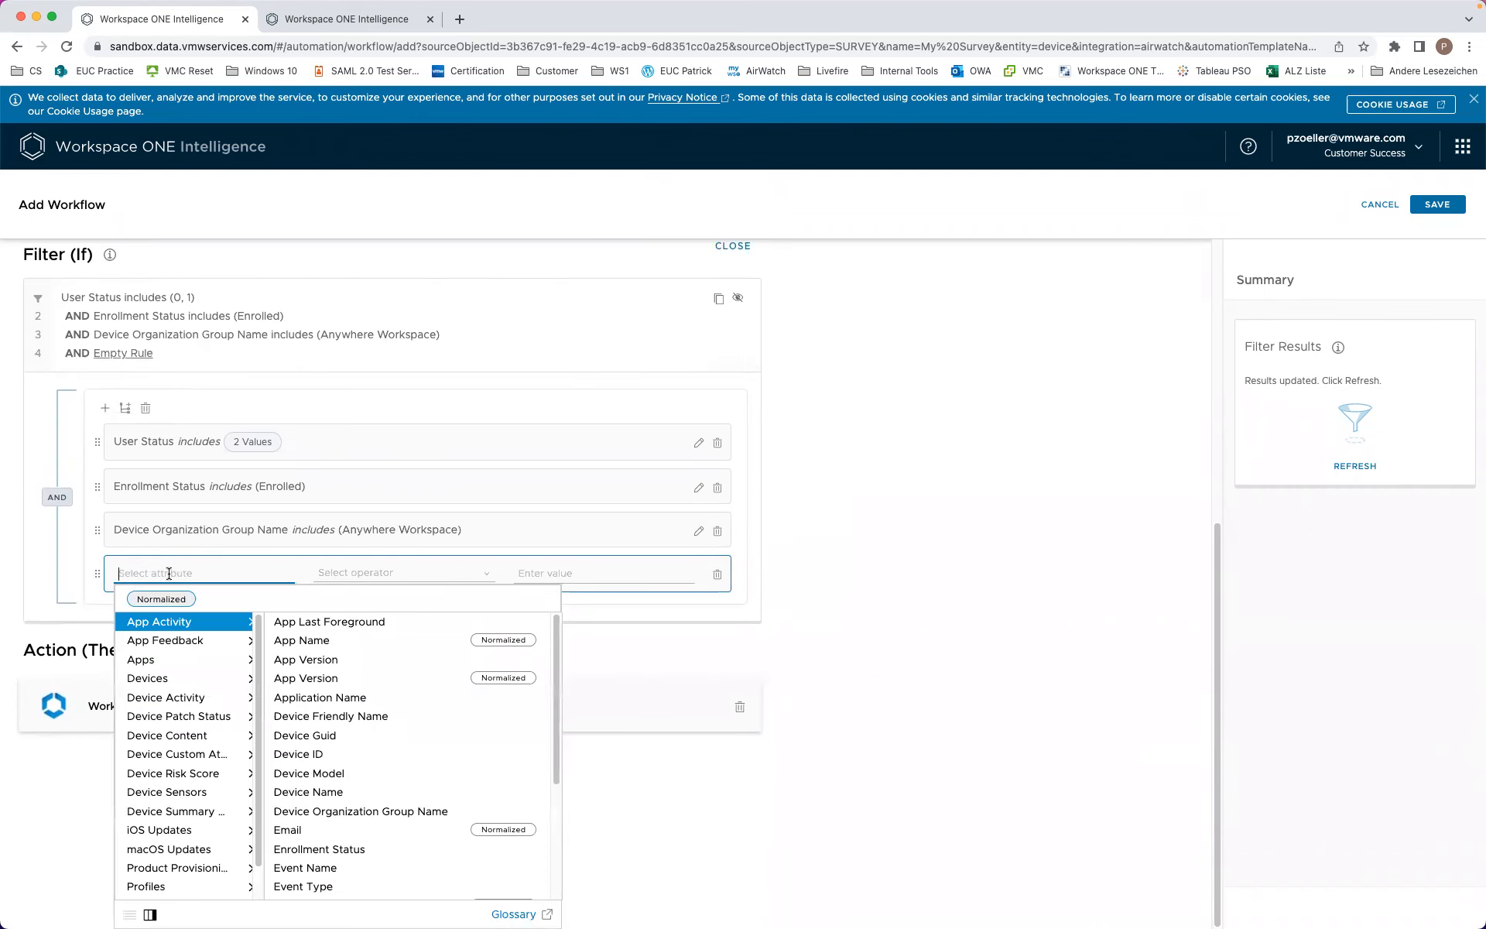
text(pl)
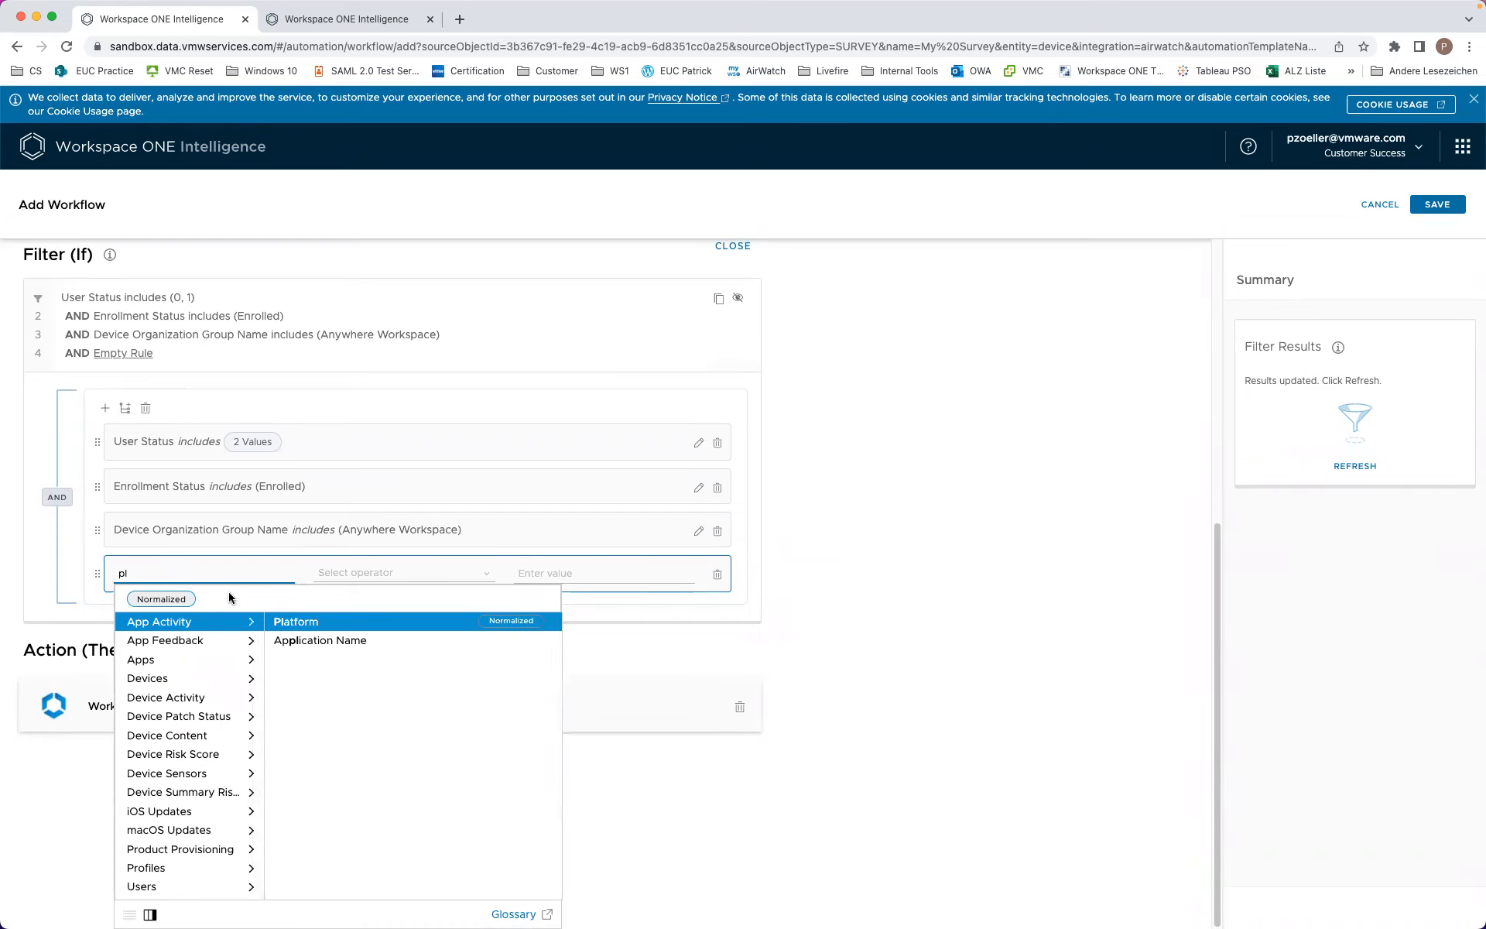
click(189, 678)
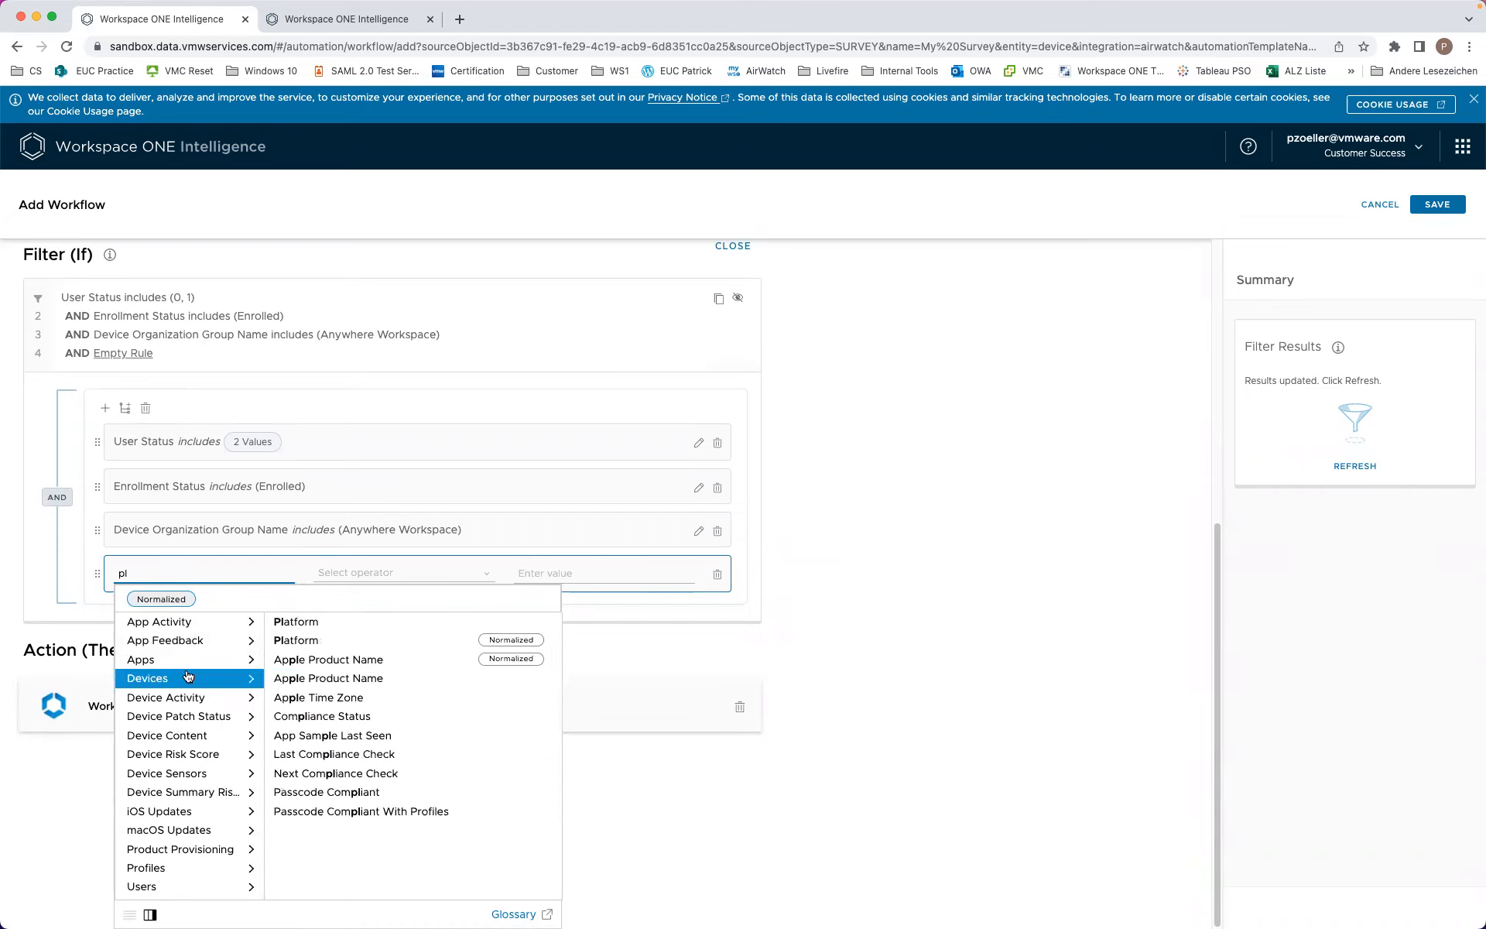
click(307, 625)
click(597, 581)
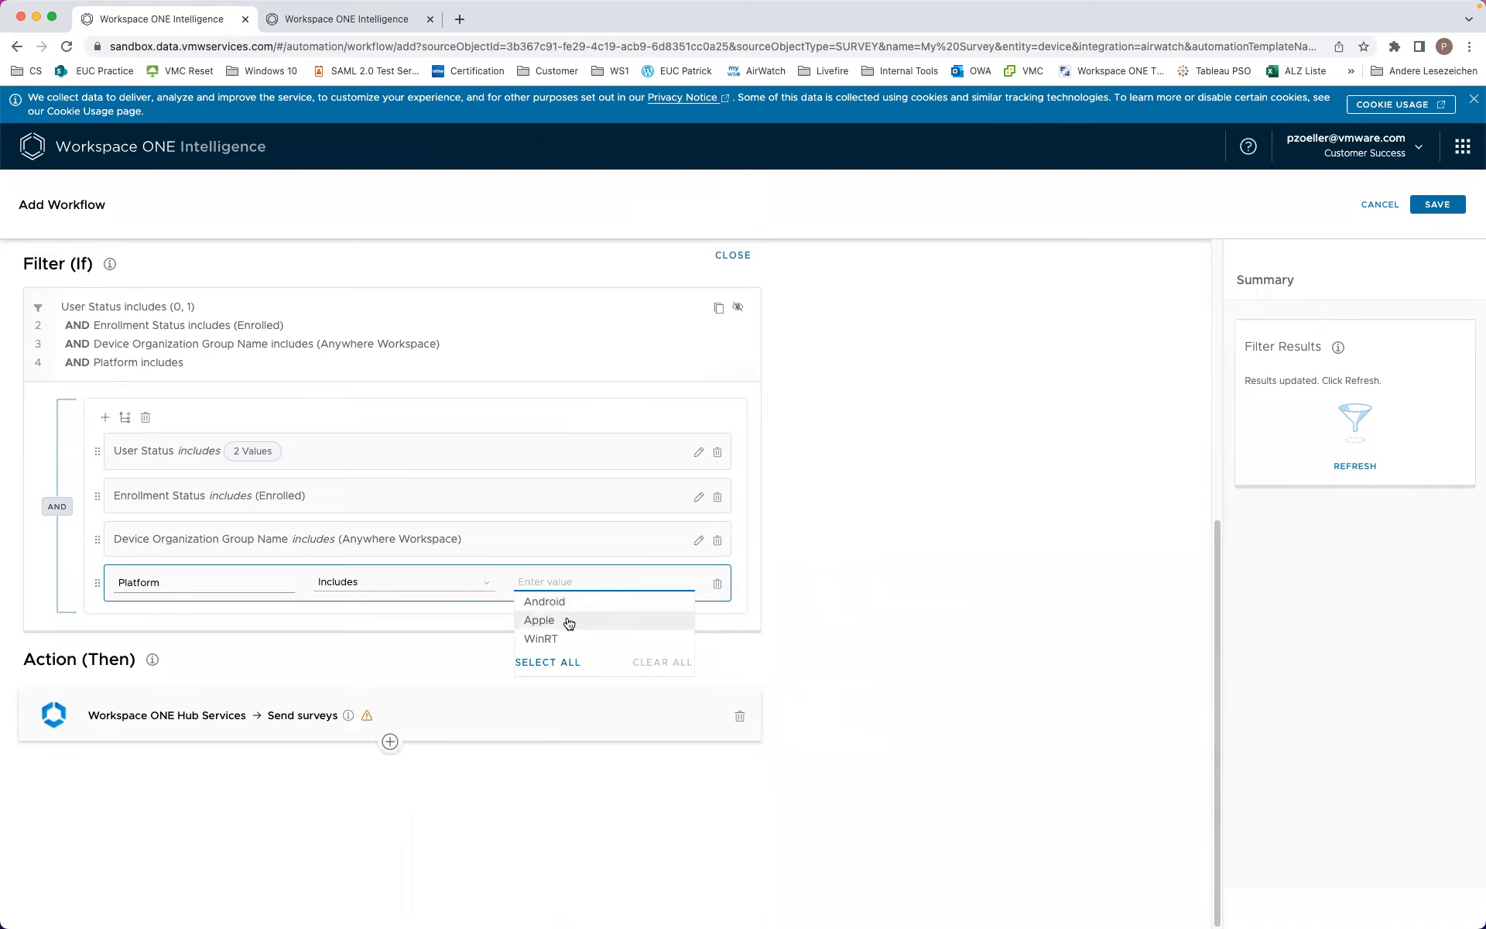
click(569, 620)
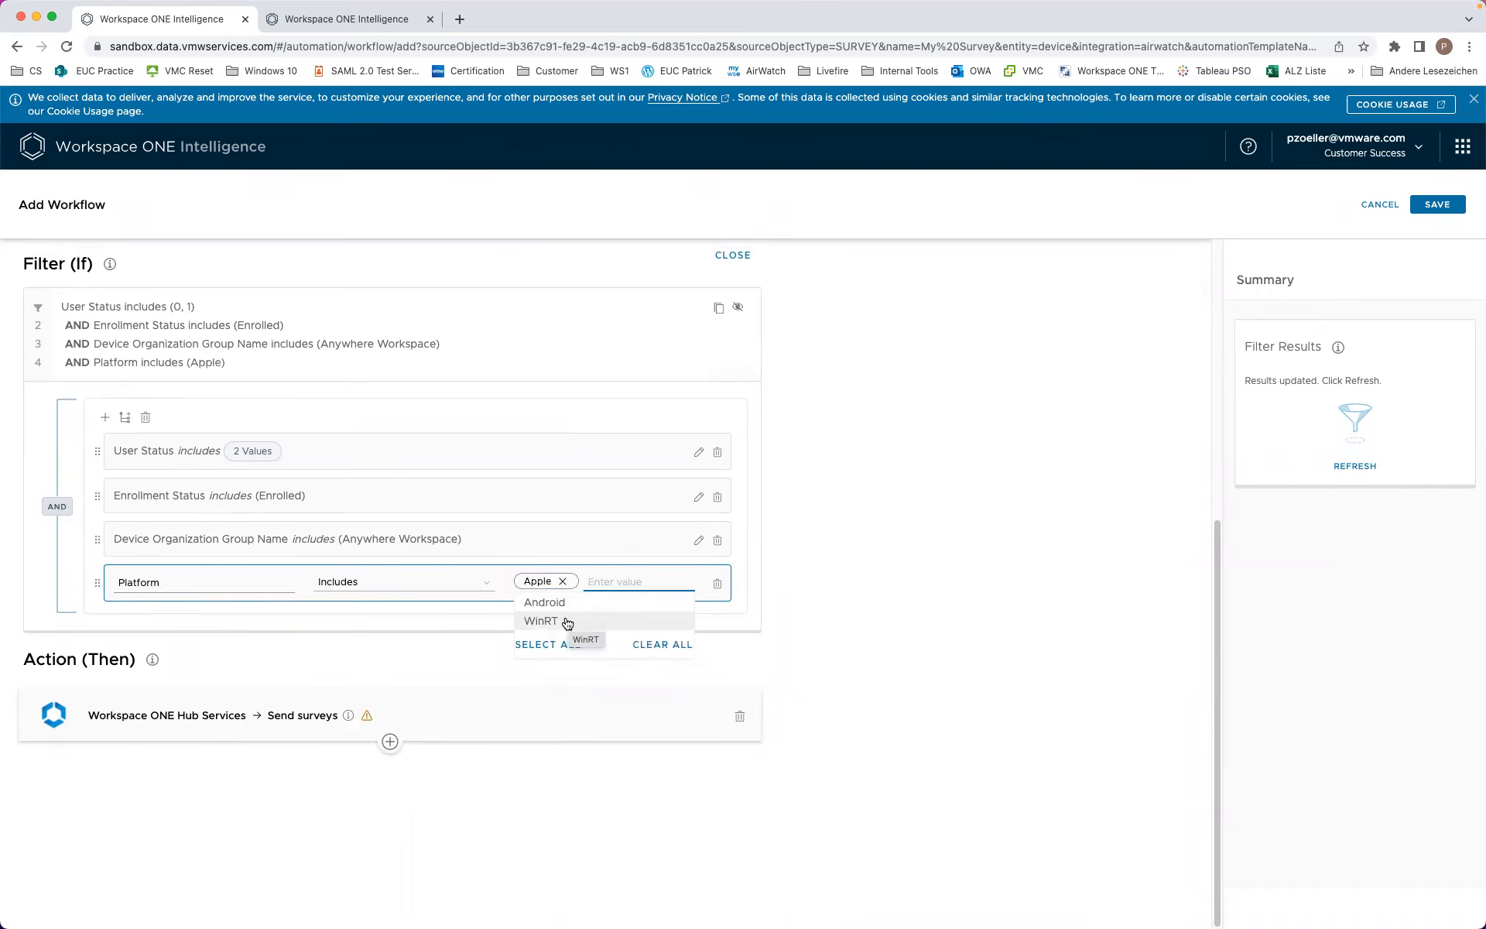
click(392, 613)
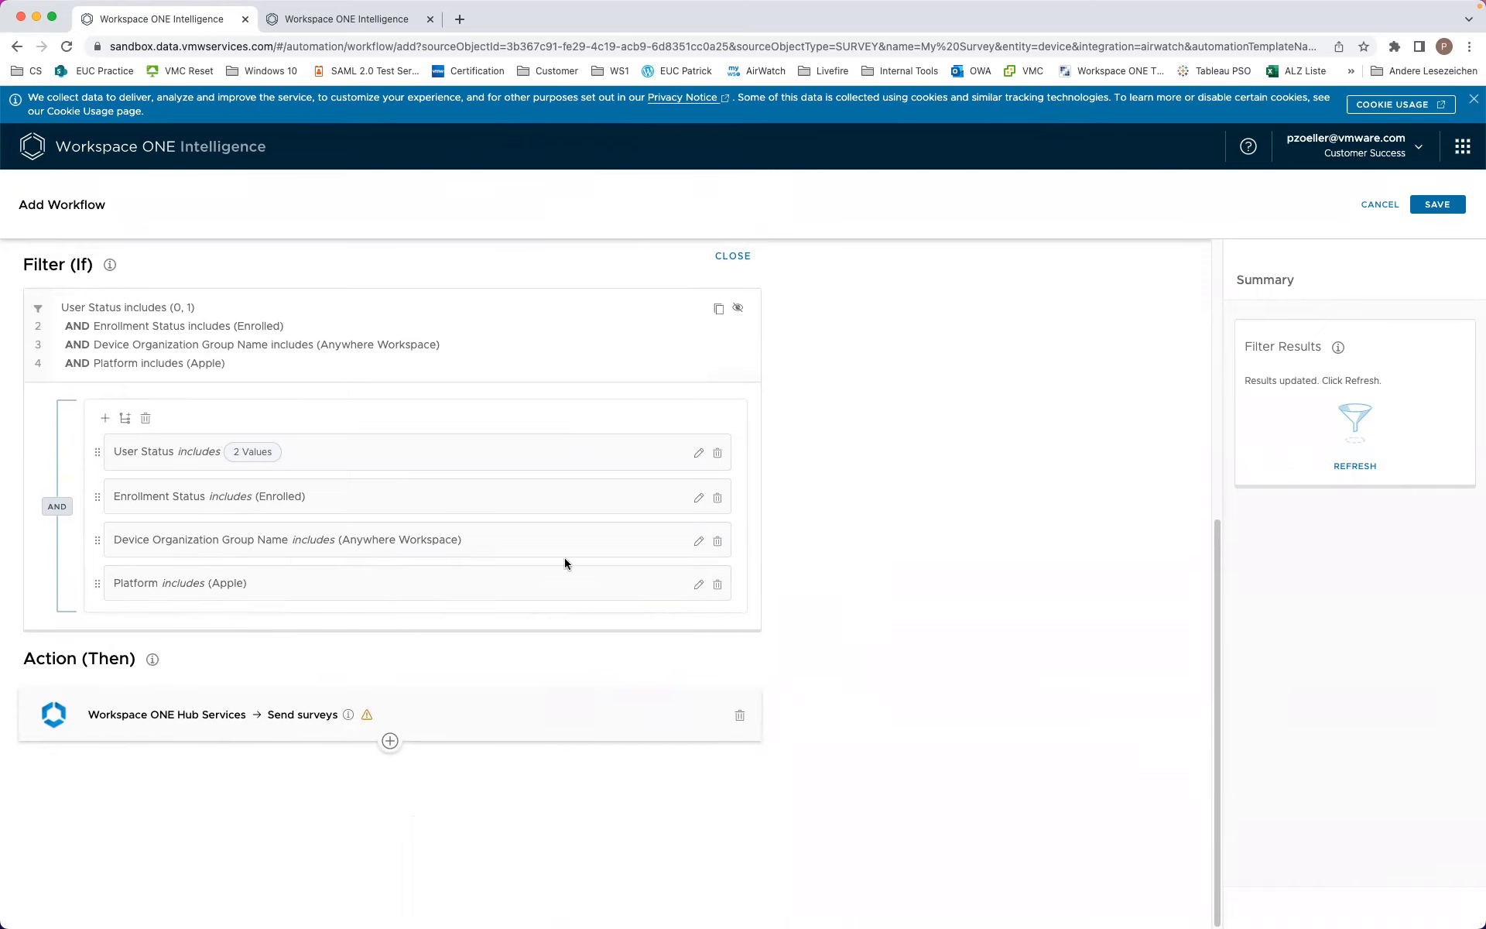
Step: Re-edit the rule to use the Devices > Platform attribute with value Apple
click(698, 584)
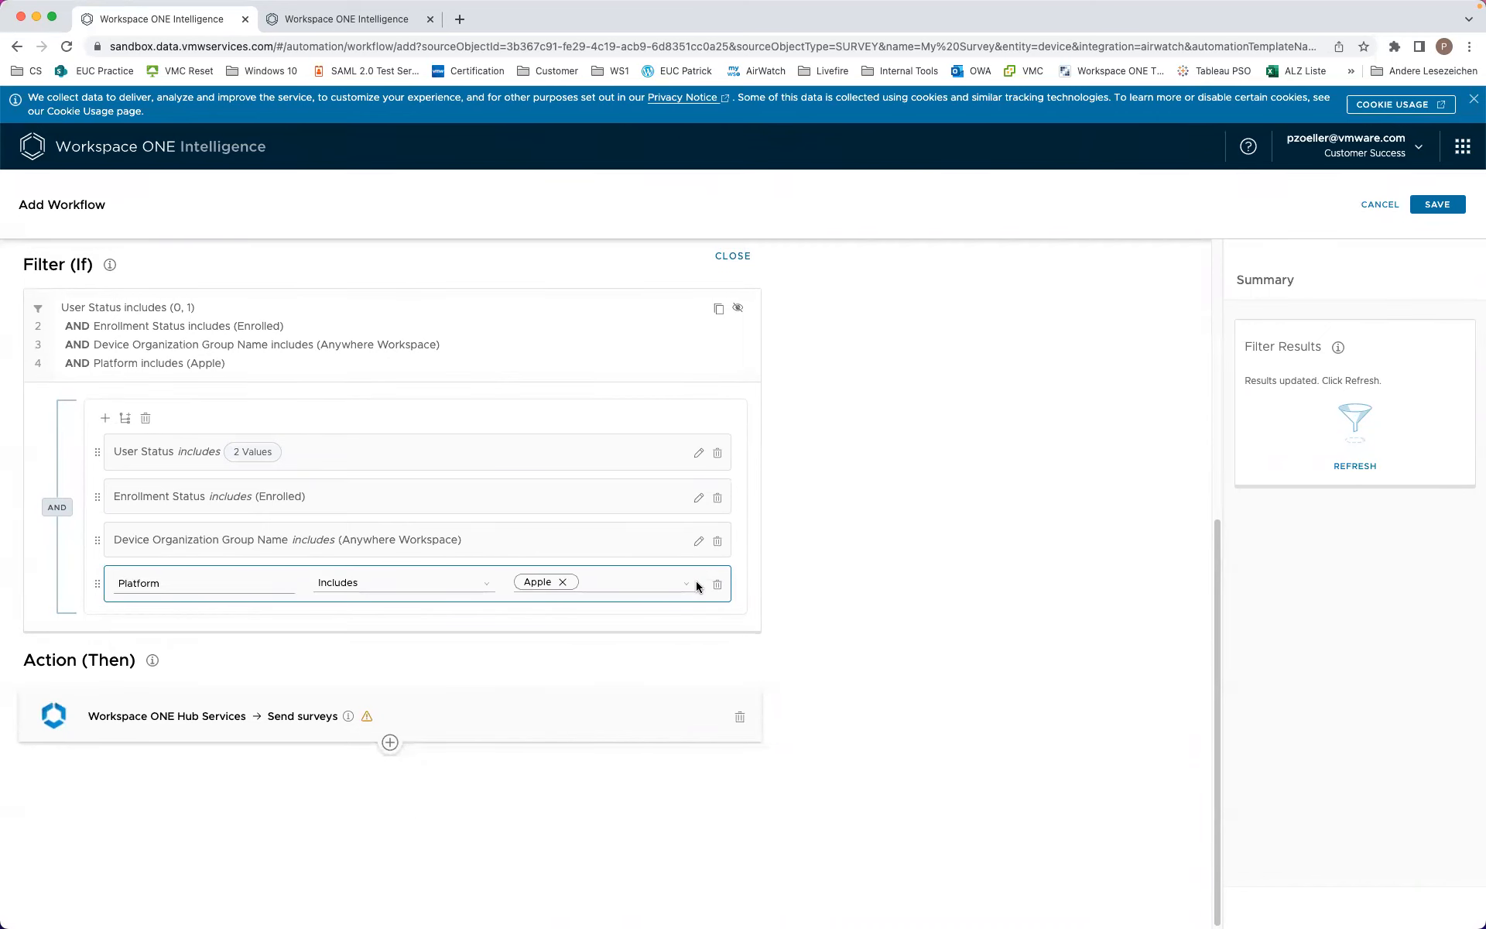
click(195, 583)
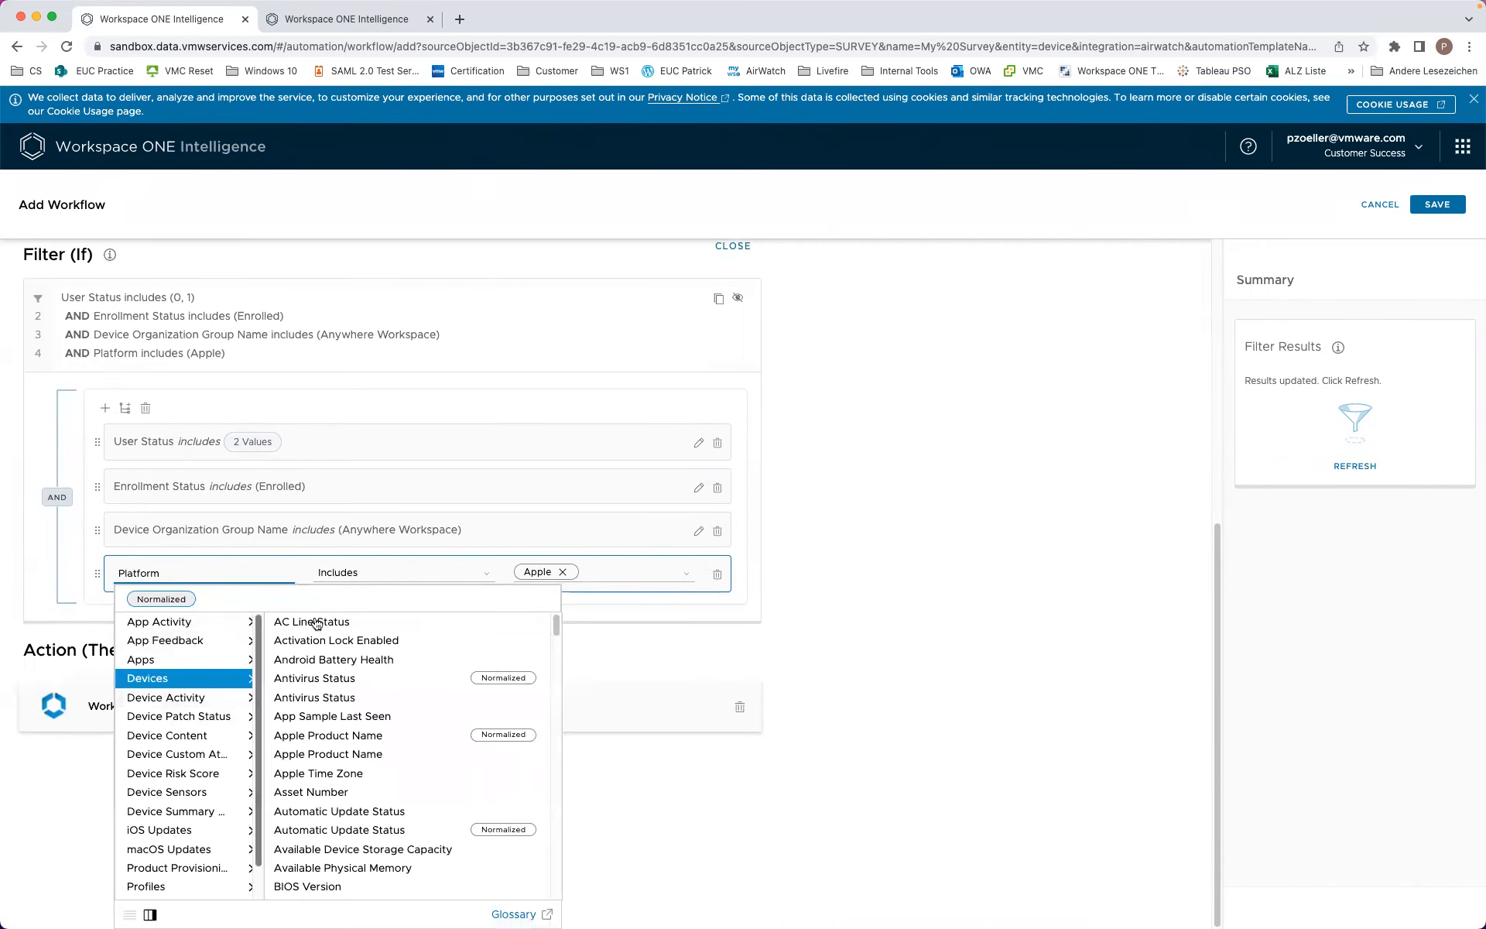
drag(182, 576, 78, 578)
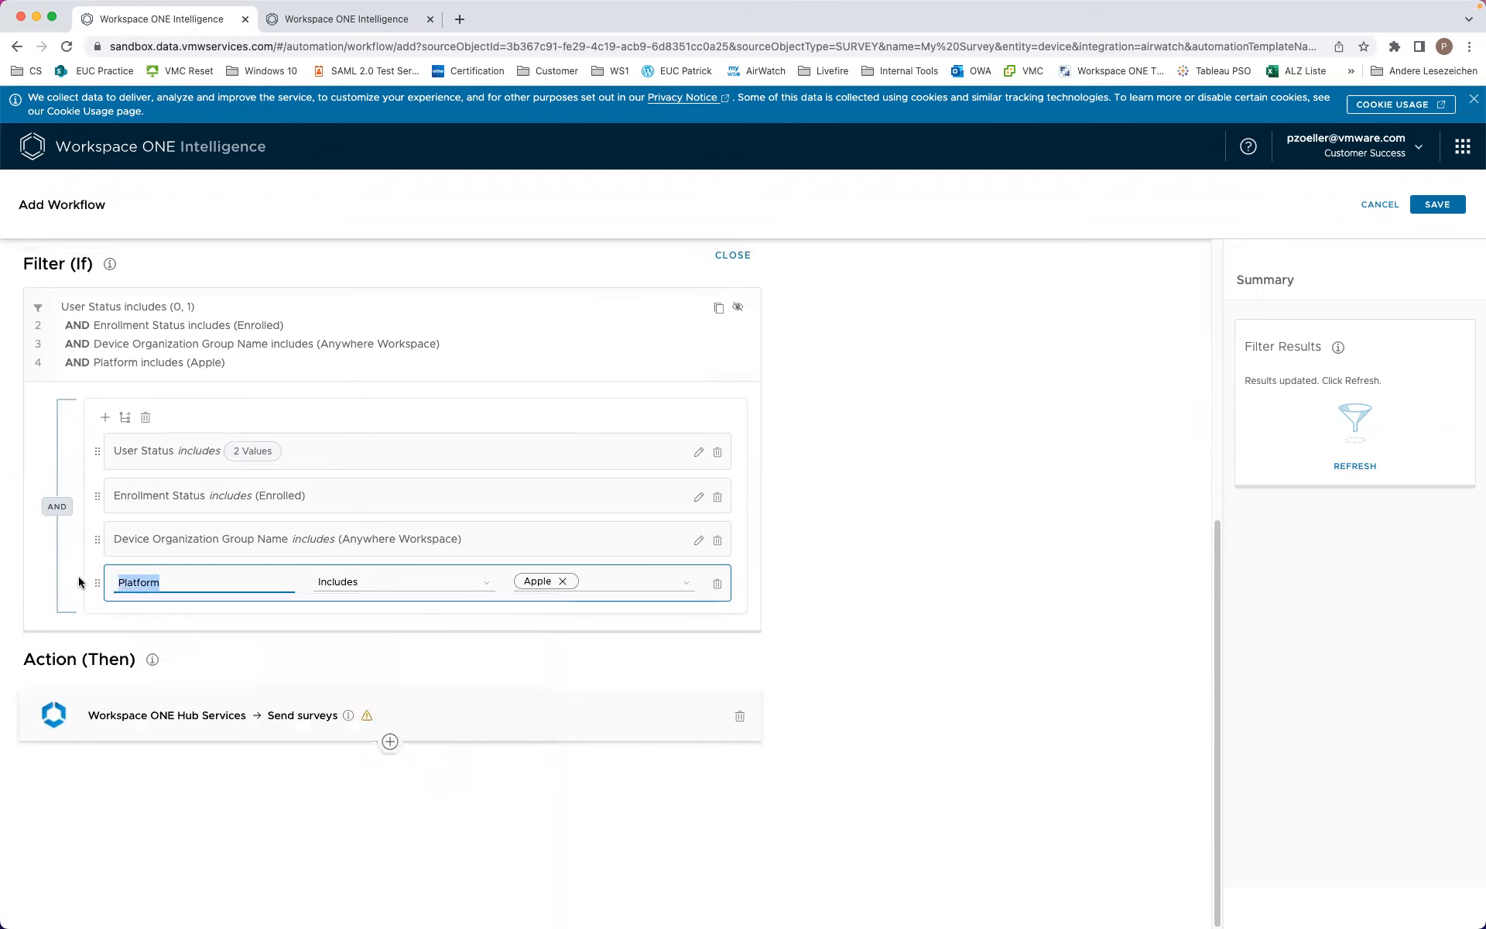
text(pla)
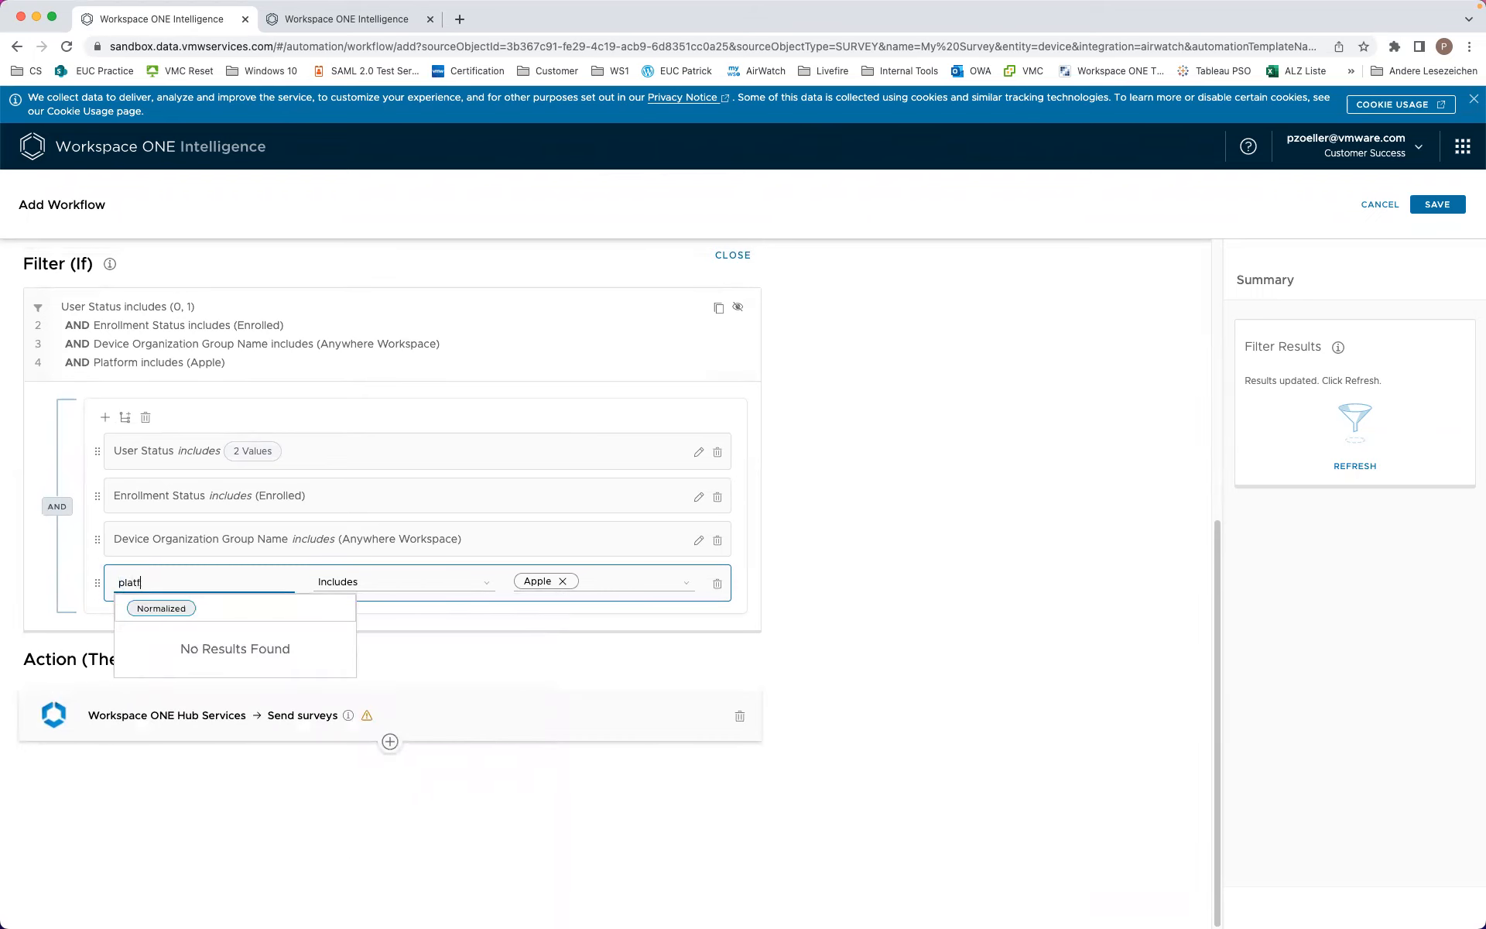
text(tform)
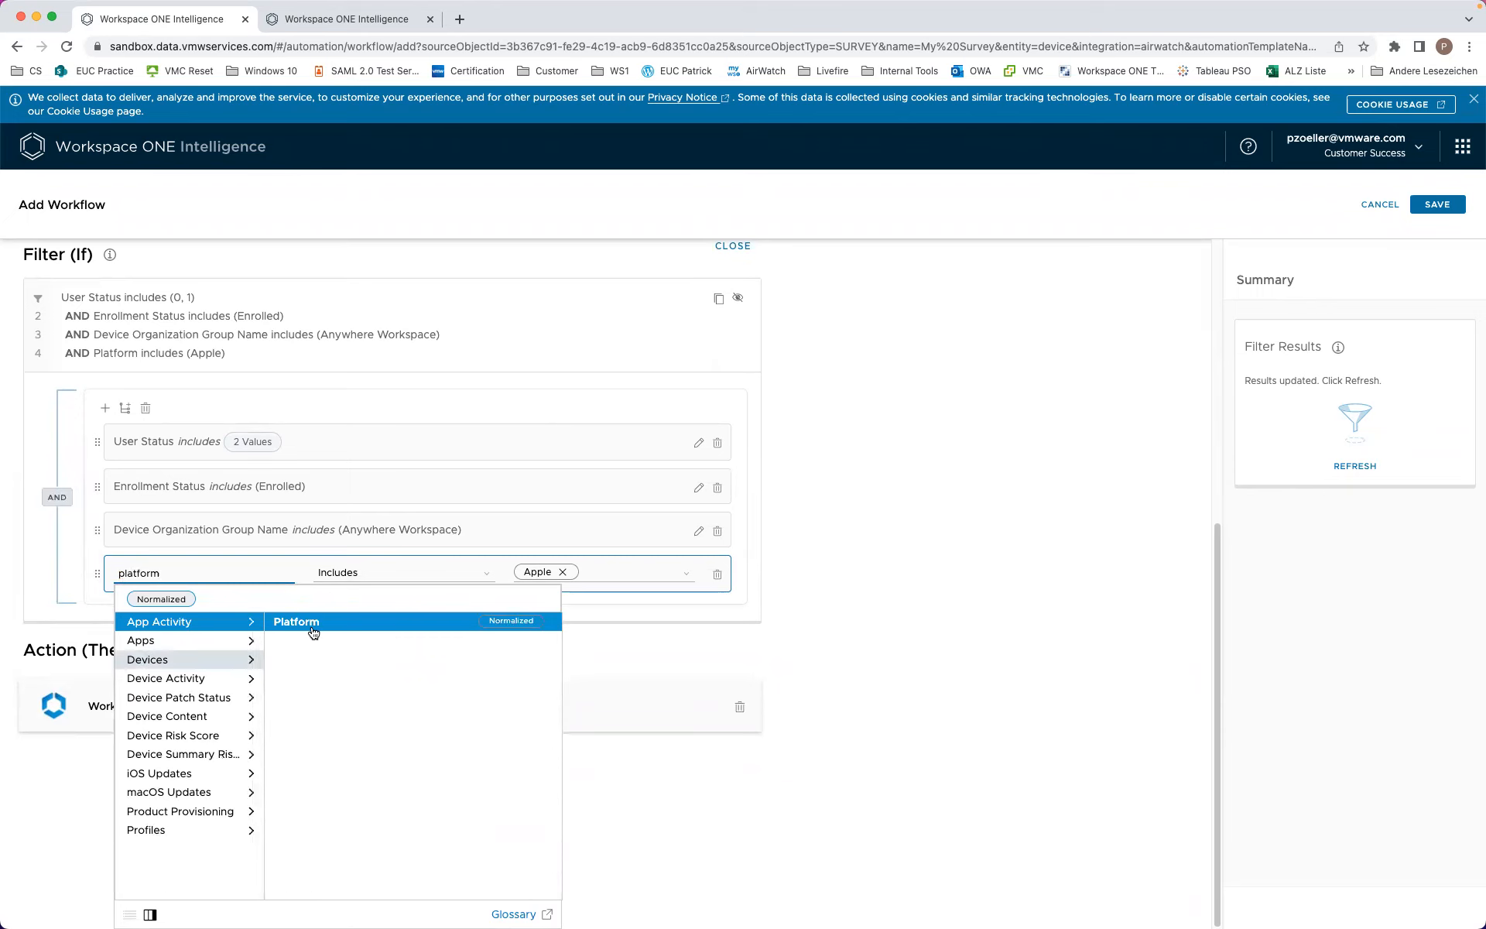
click(214, 663)
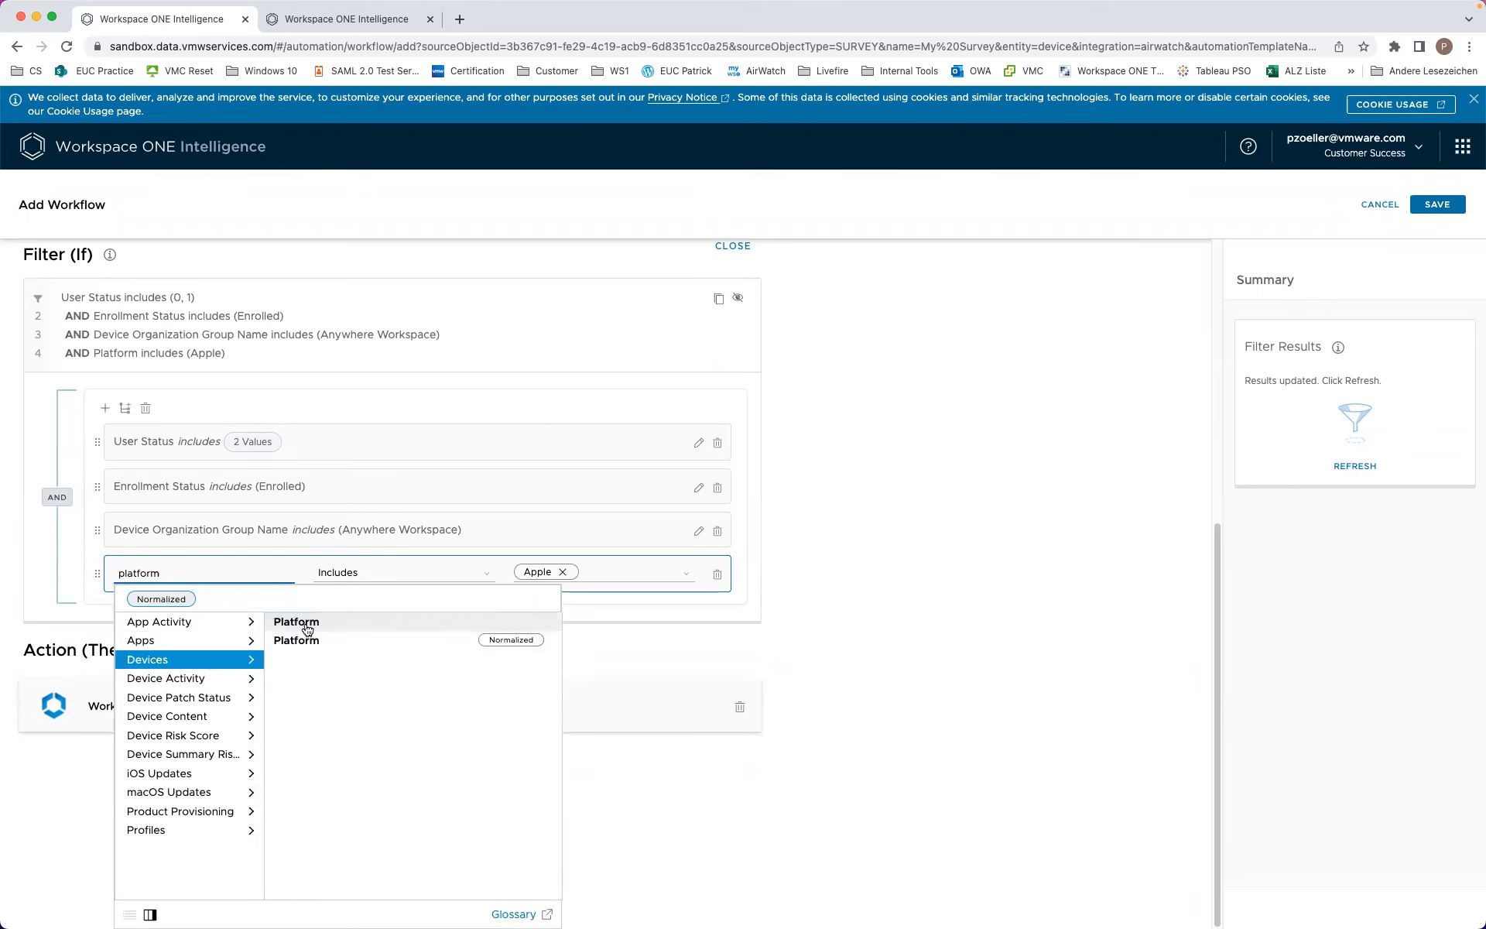
click(302, 640)
click(613, 581)
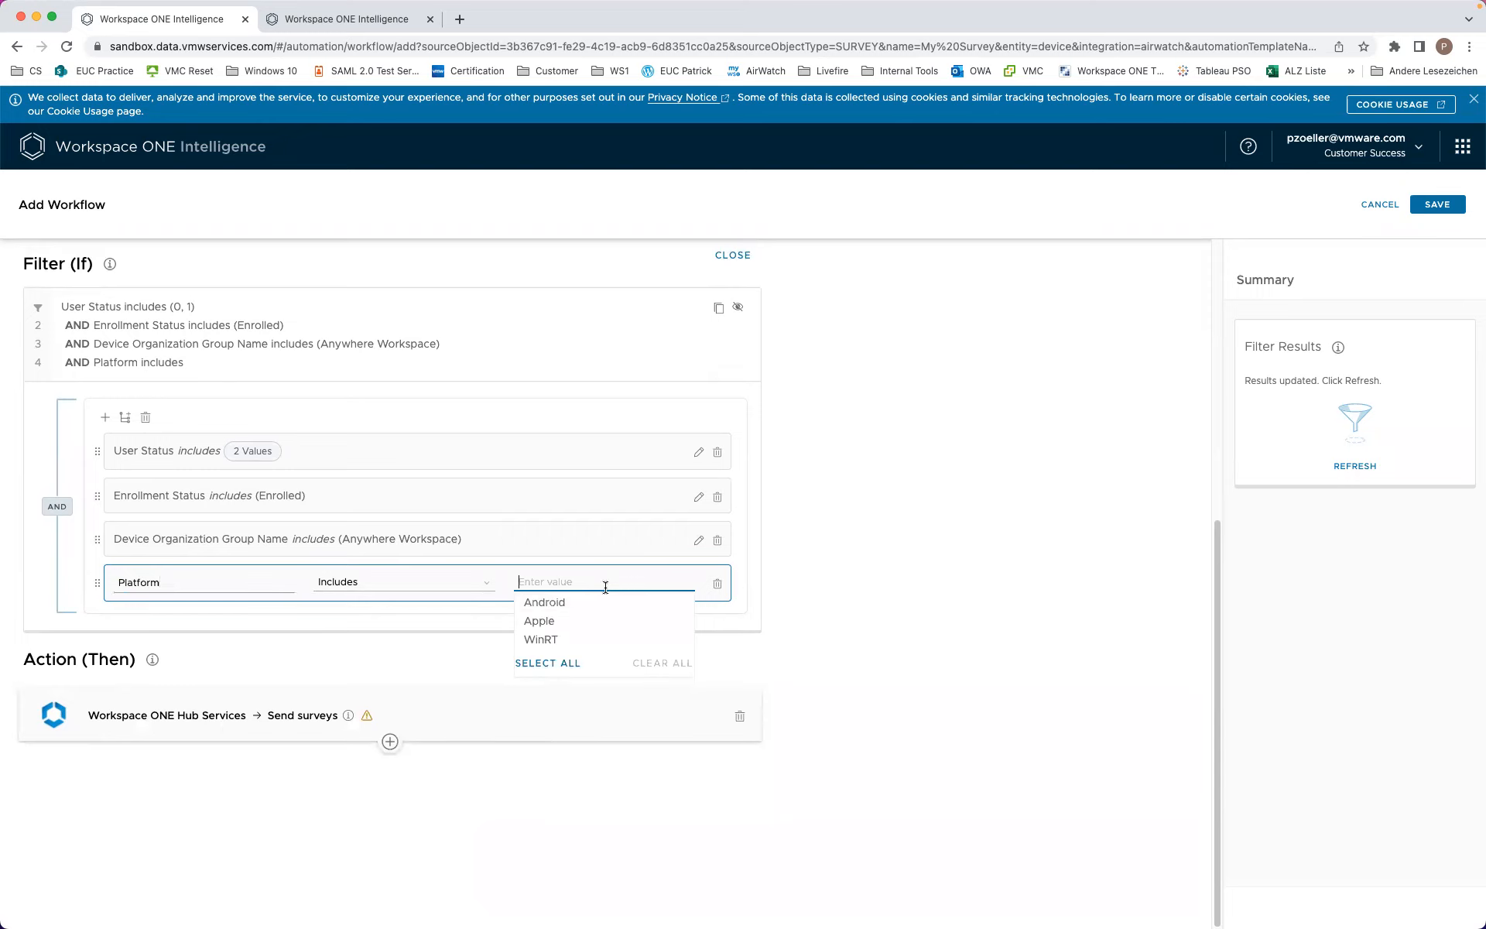
click(537, 619)
click(978, 604)
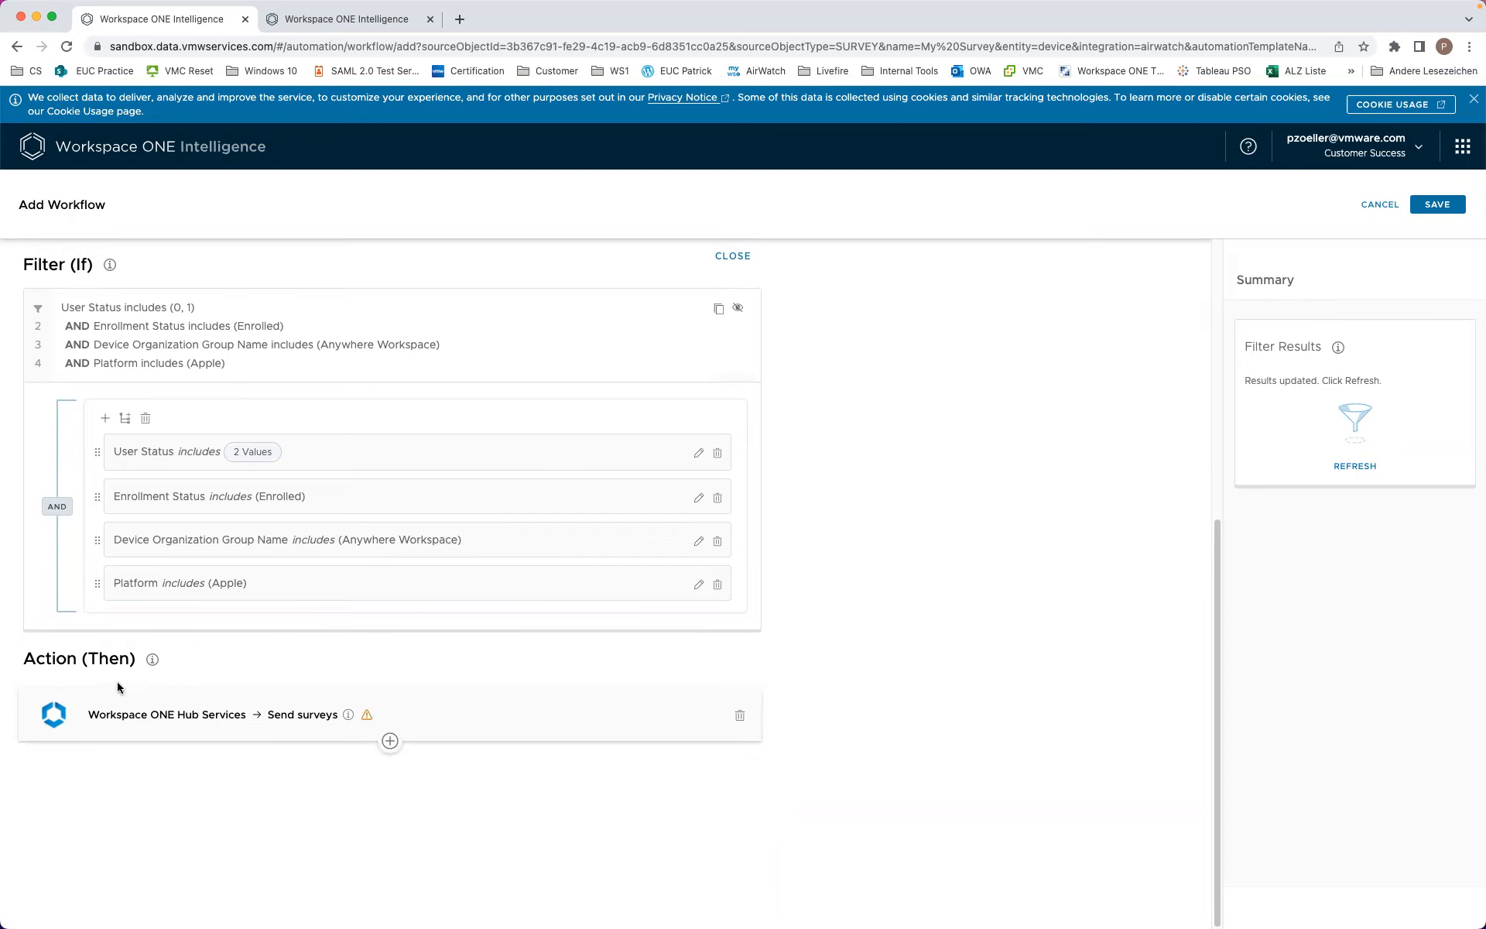
Step: Expand the Send surveys action and copy its Survey Id value
click(221, 718)
drag(465, 800, 178, 777)
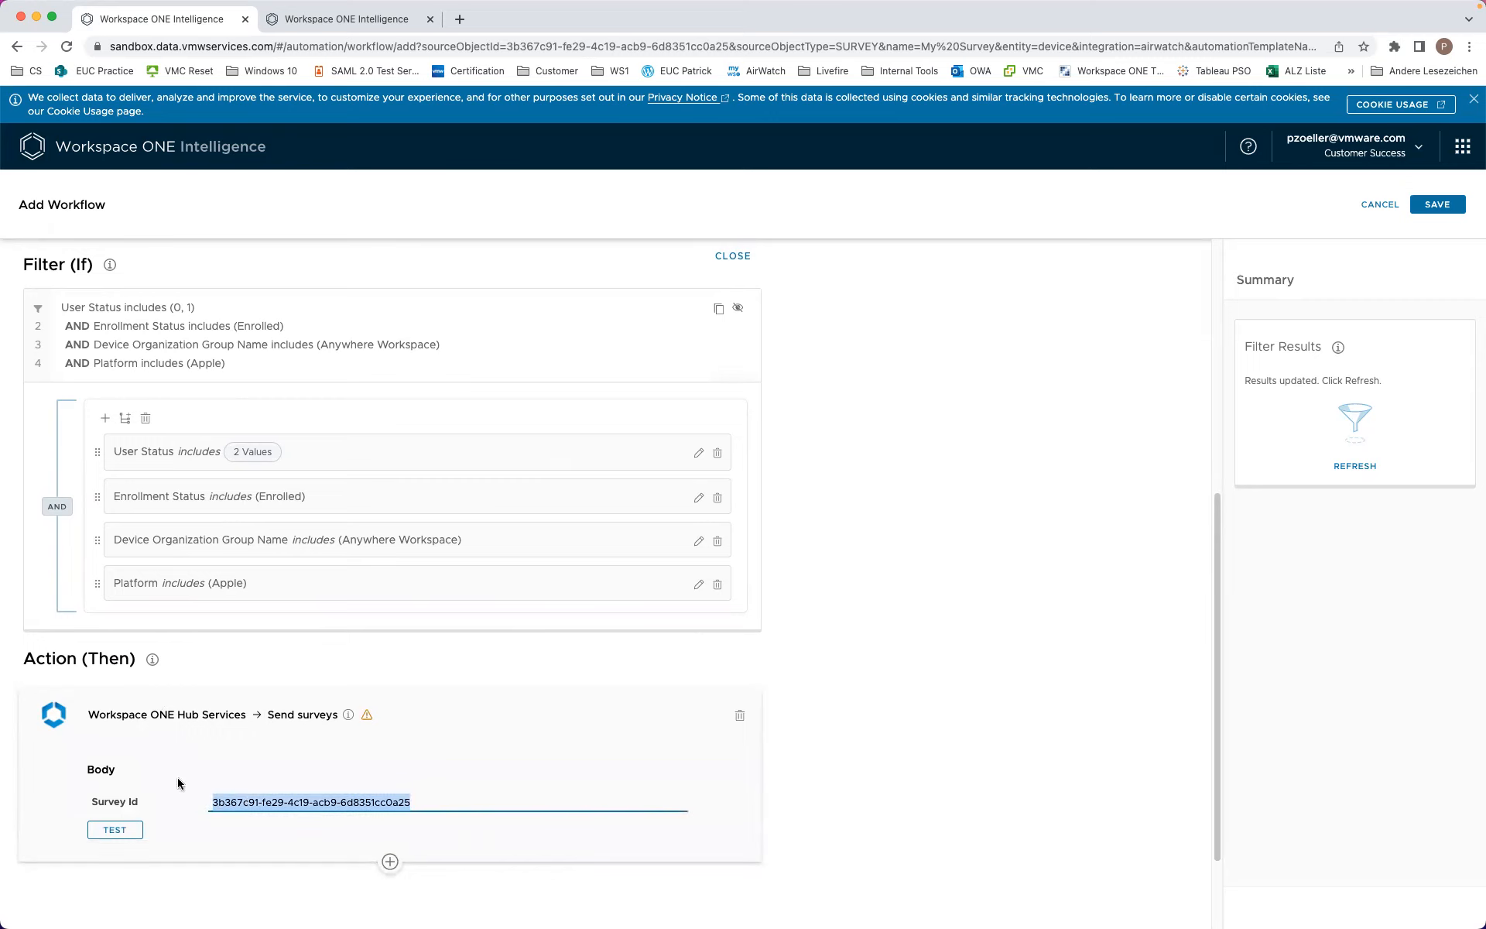
right_click(246, 798)
click(272, 710)
scroll(883, 613, up, 3)
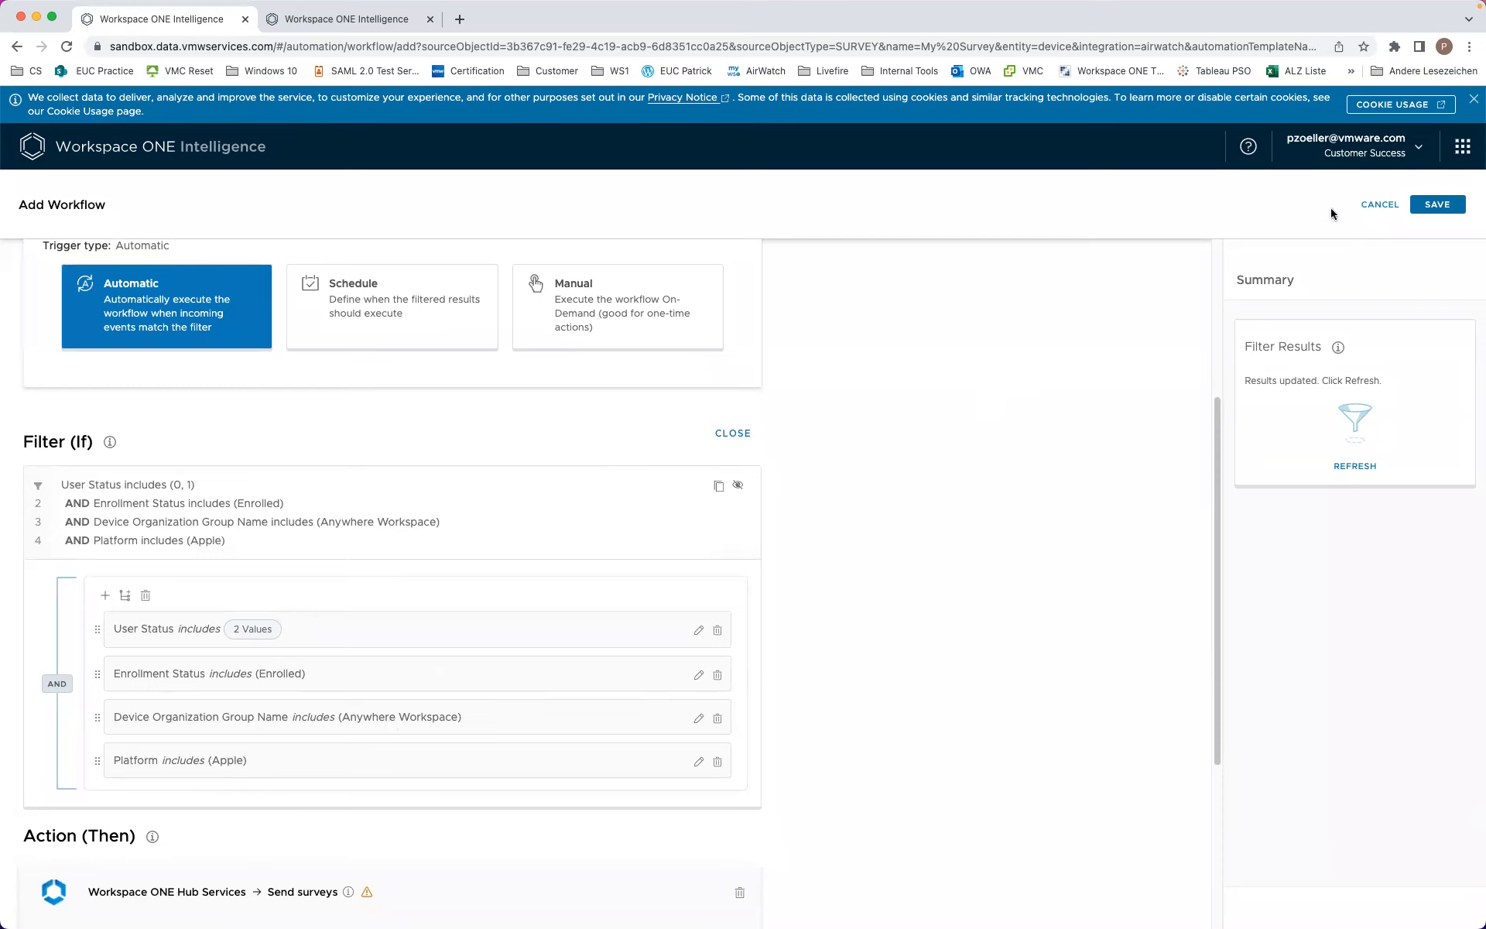
Step: In the other tab, create a custom workflow triggered by Workspace ONE Hub Services Survey
click(339, 19)
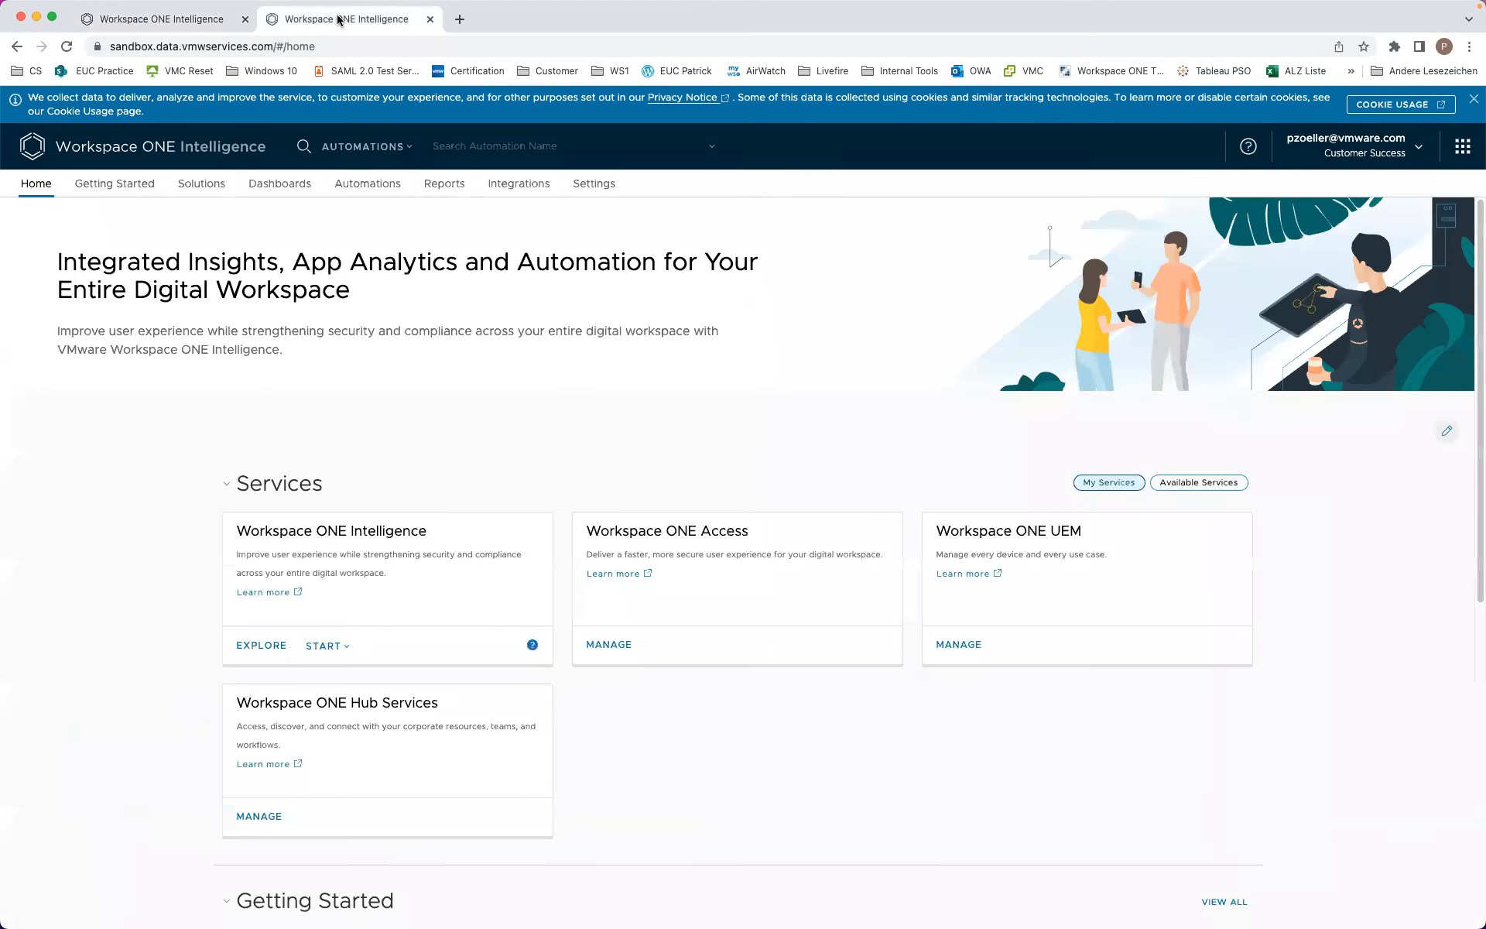
click(348, 192)
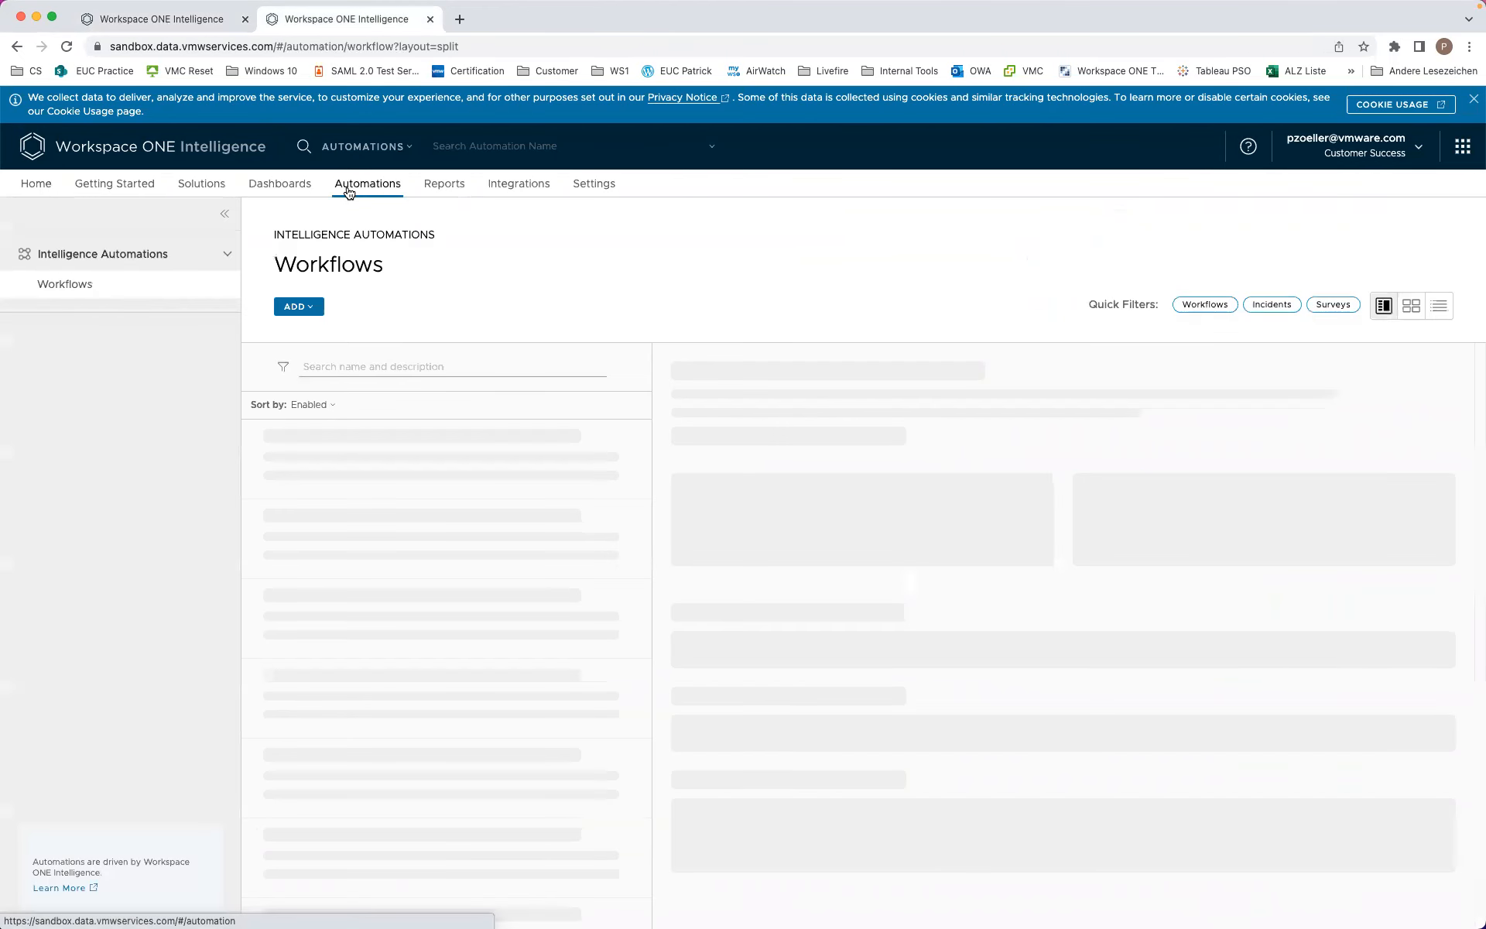
click(300, 308)
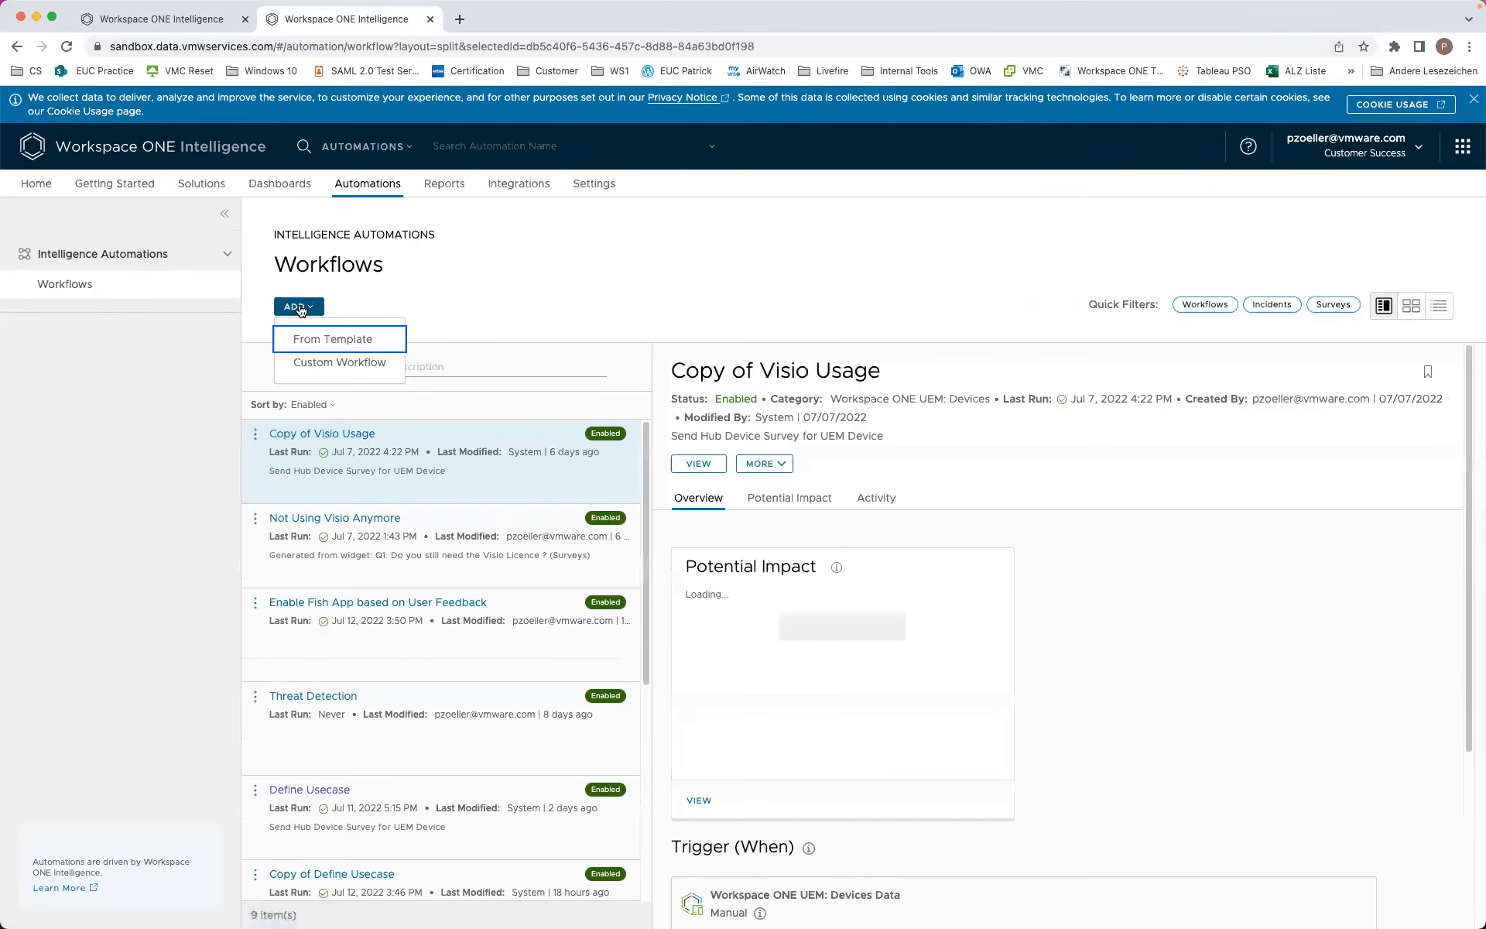
click(313, 364)
click(54, 315)
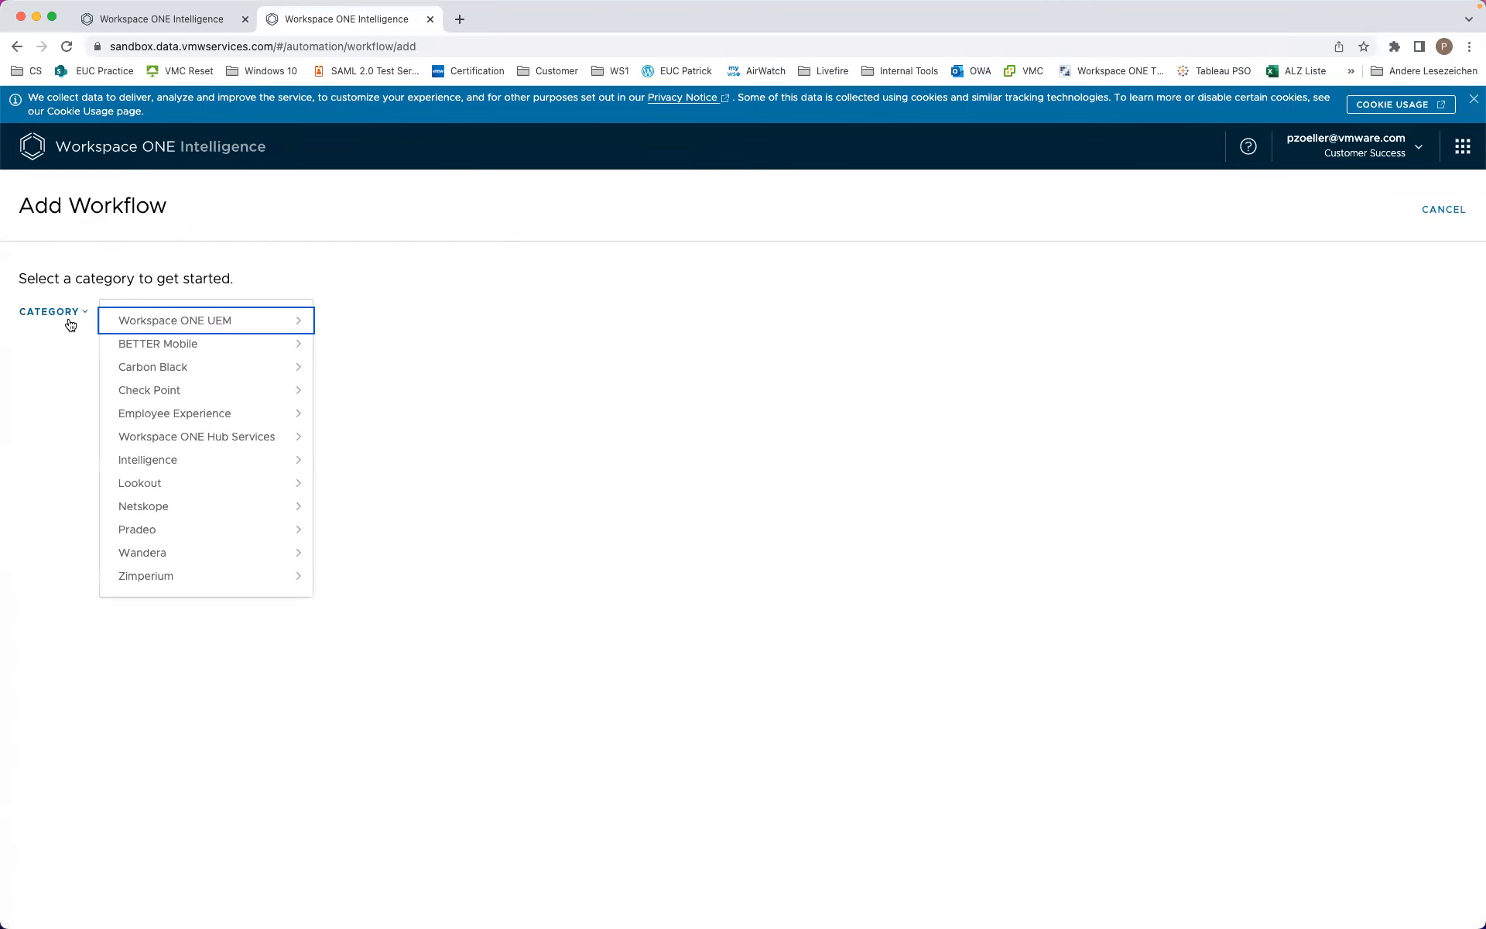
mouse_move(242, 436)
click(346, 441)
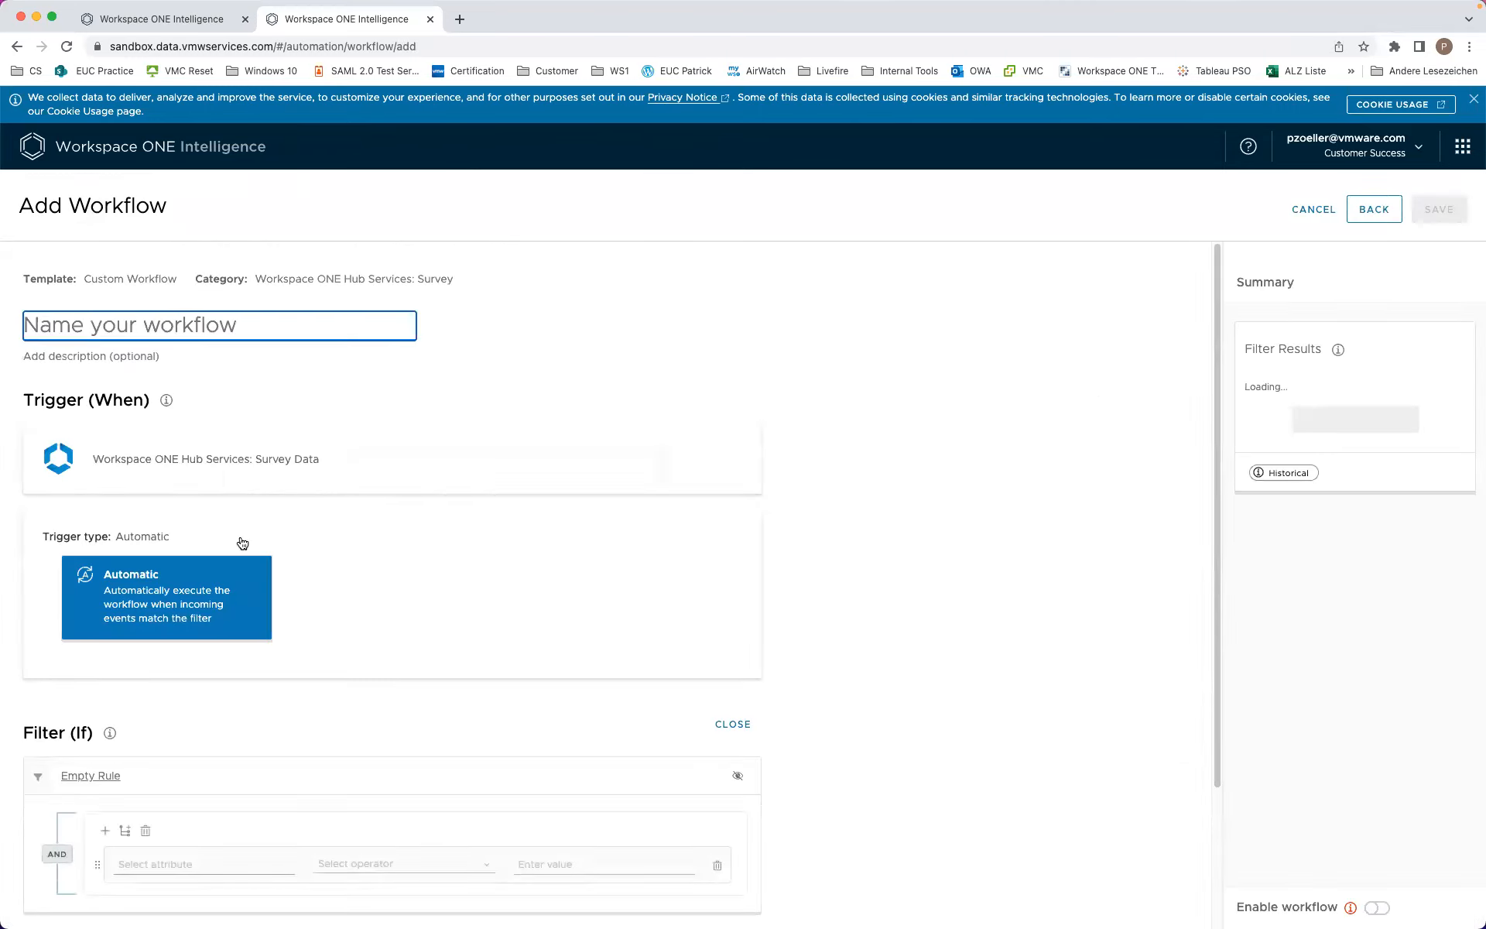
scroll(232, 604, down, 3)
Step: Add a filter rule Survey Id includes the copied survey ID
click(202, 682)
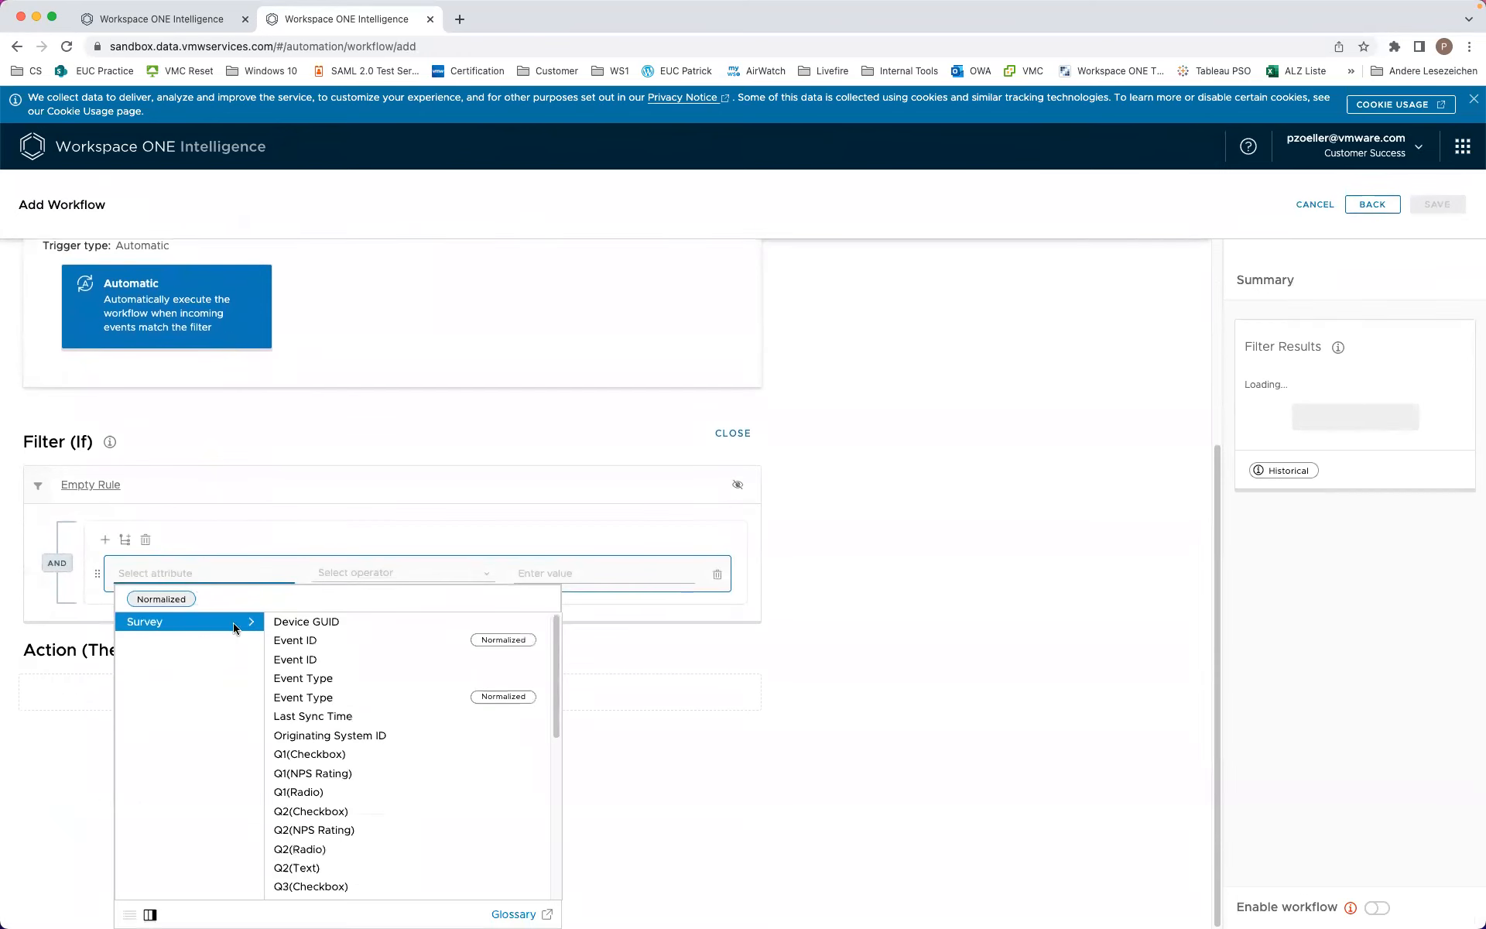
text(su)
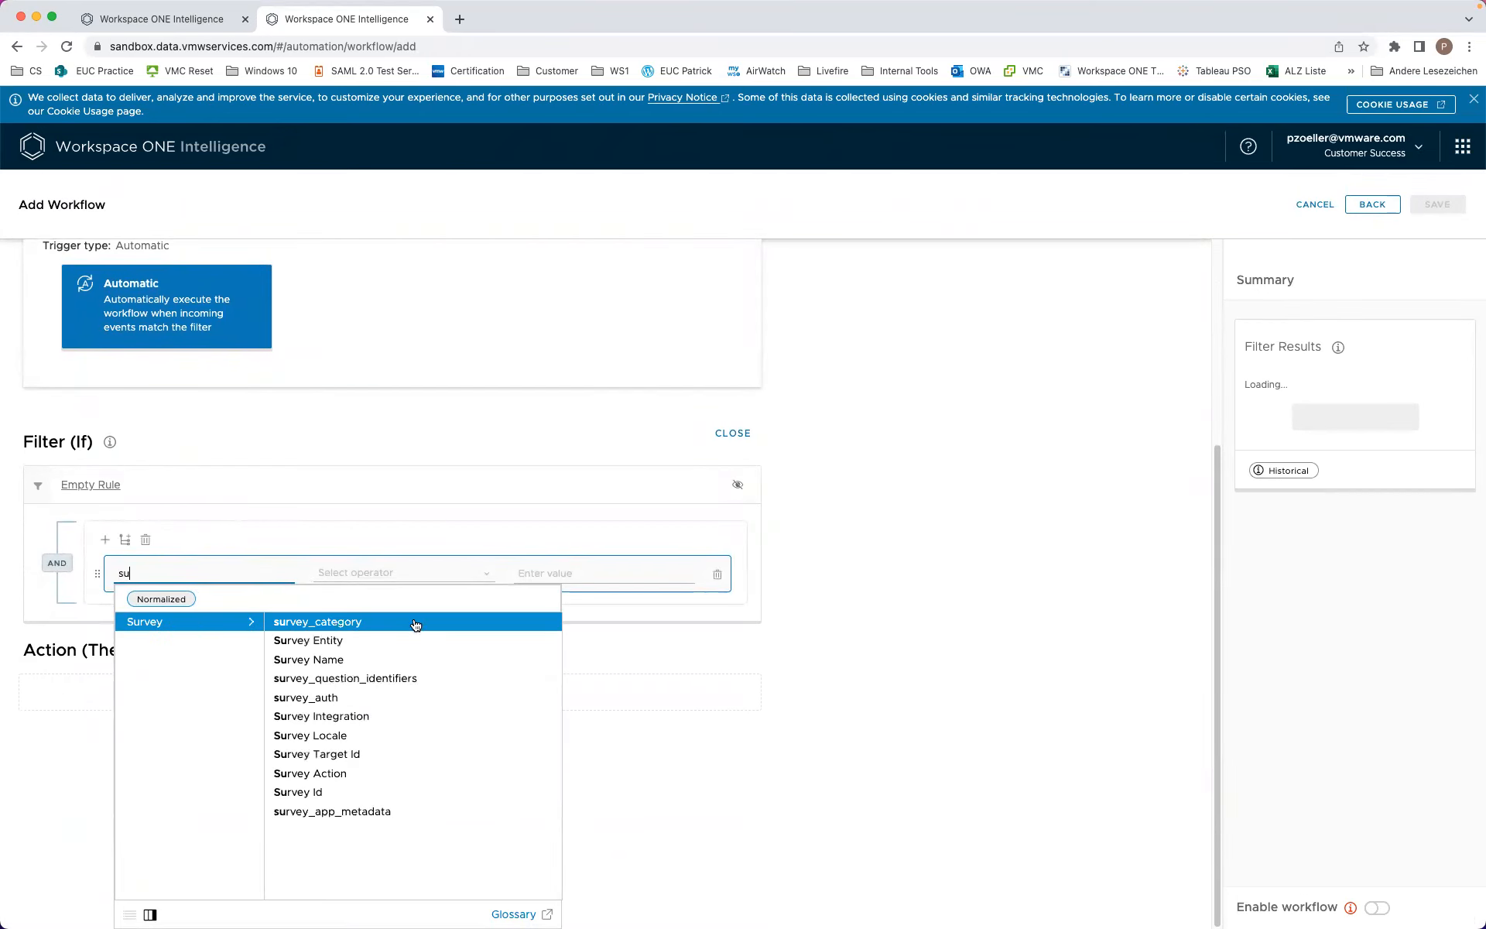
click(290, 795)
click(533, 619)
key(super+v)
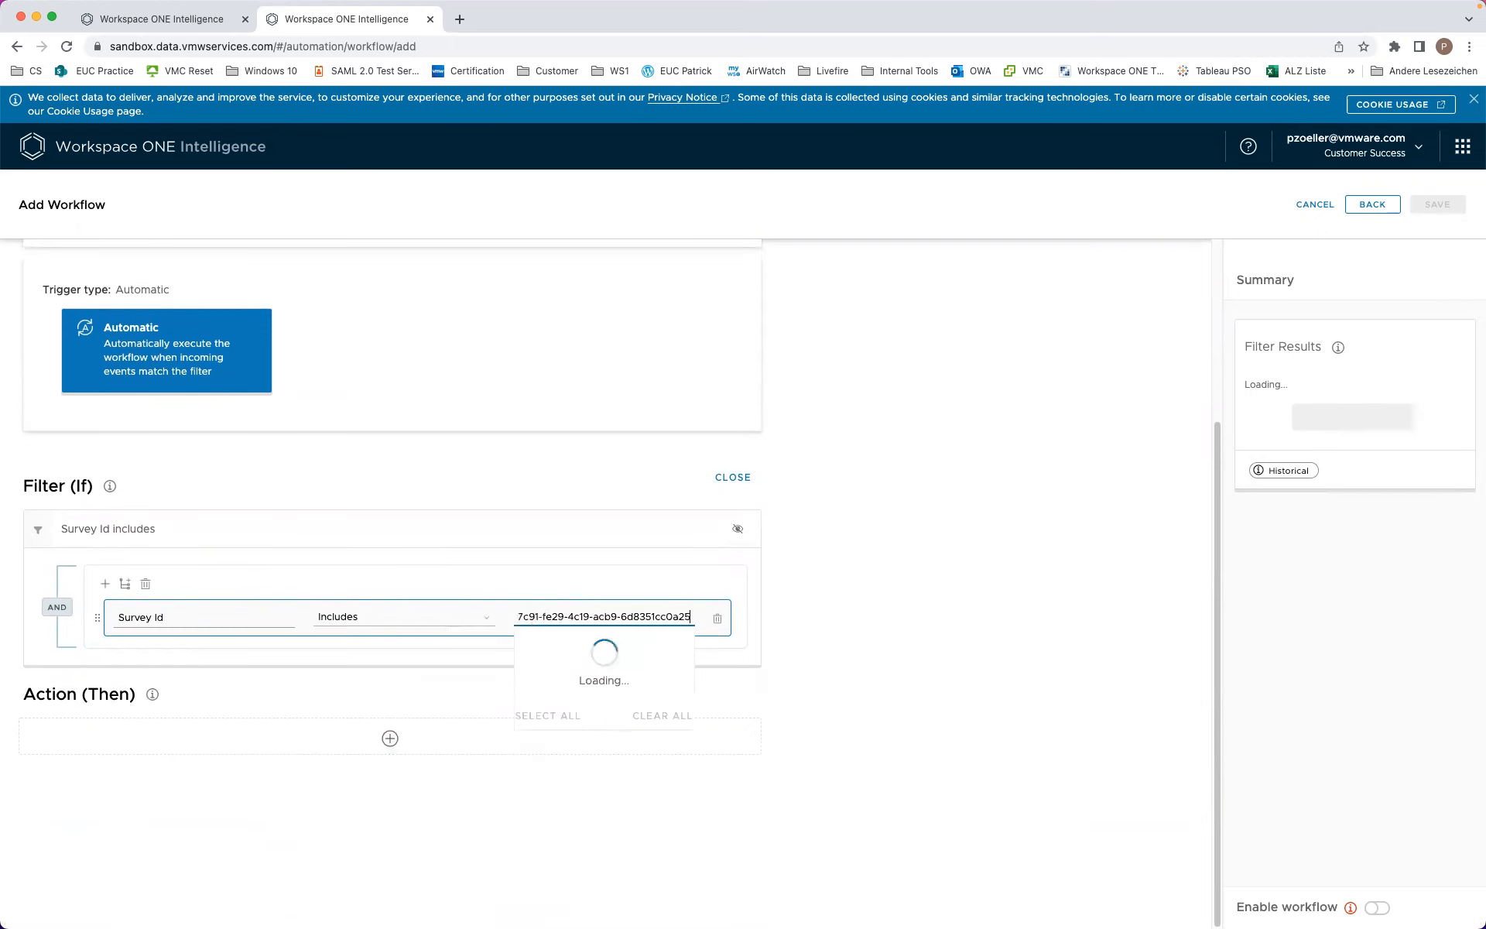
key(Return)
click(910, 612)
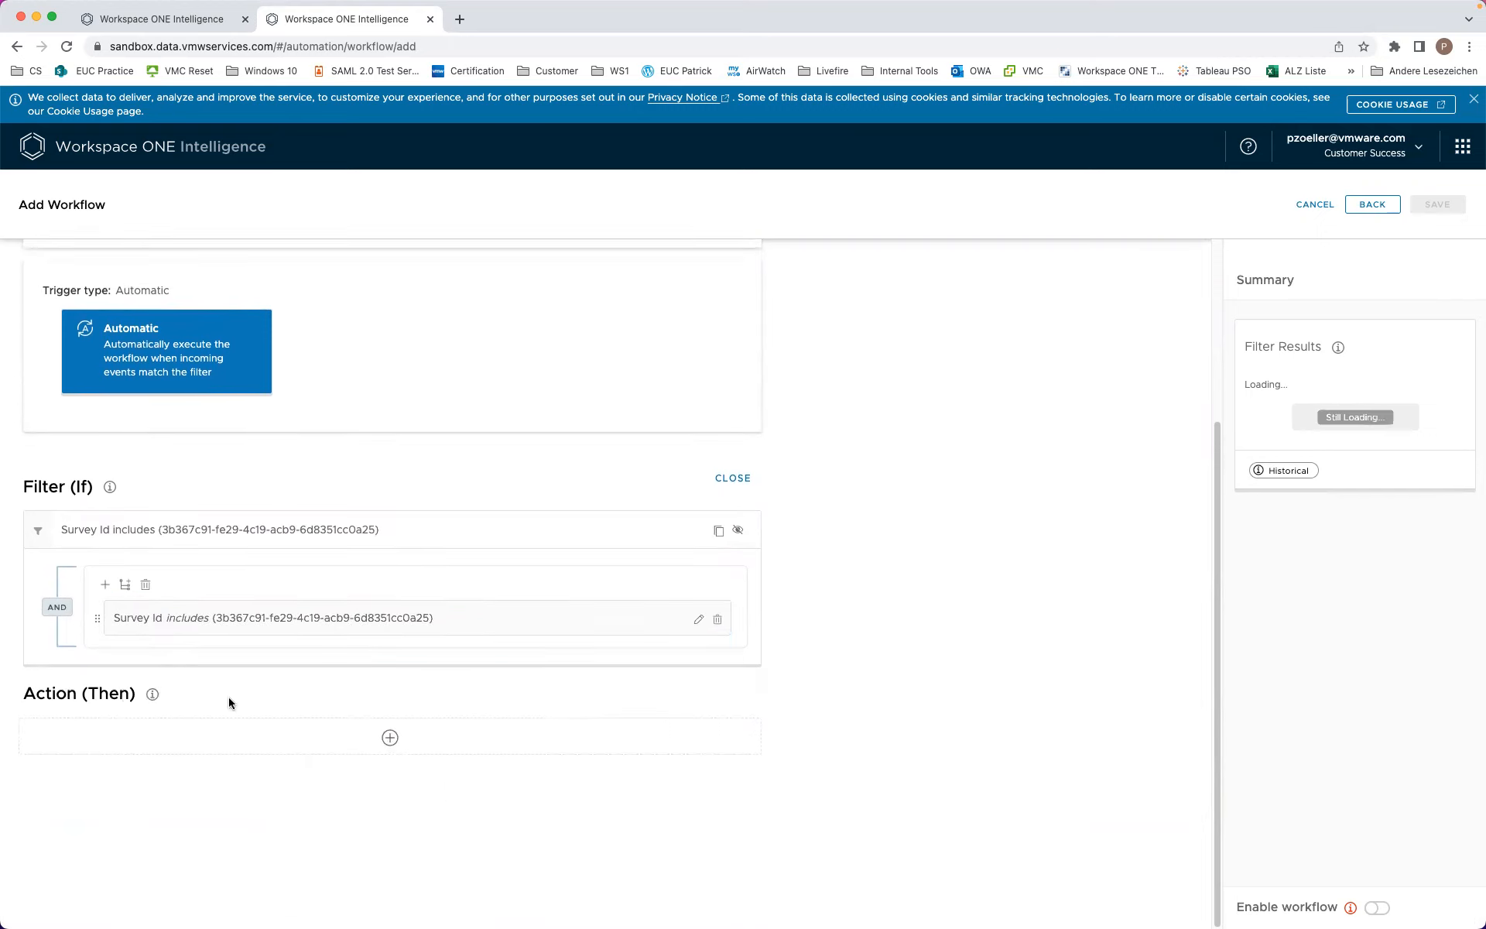
Step: Add a second filter rule Q1(Radio) includes Fish
click(105, 584)
click(139, 680)
scroll(381, 657, down, 5)
scroll(360, 722, up, 1)
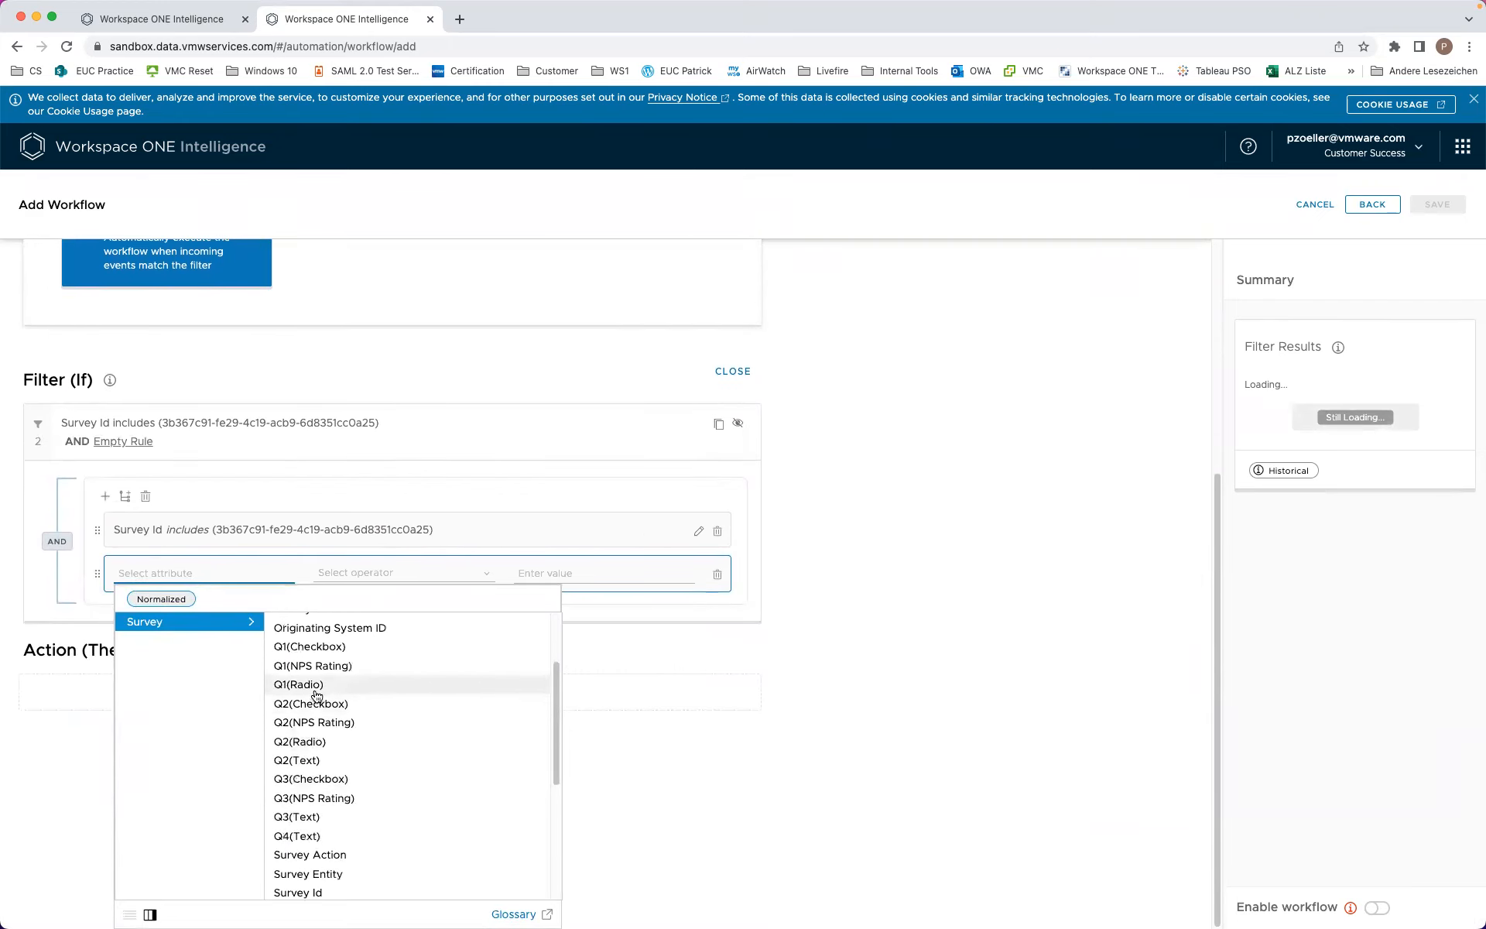
click(308, 681)
click(596, 626)
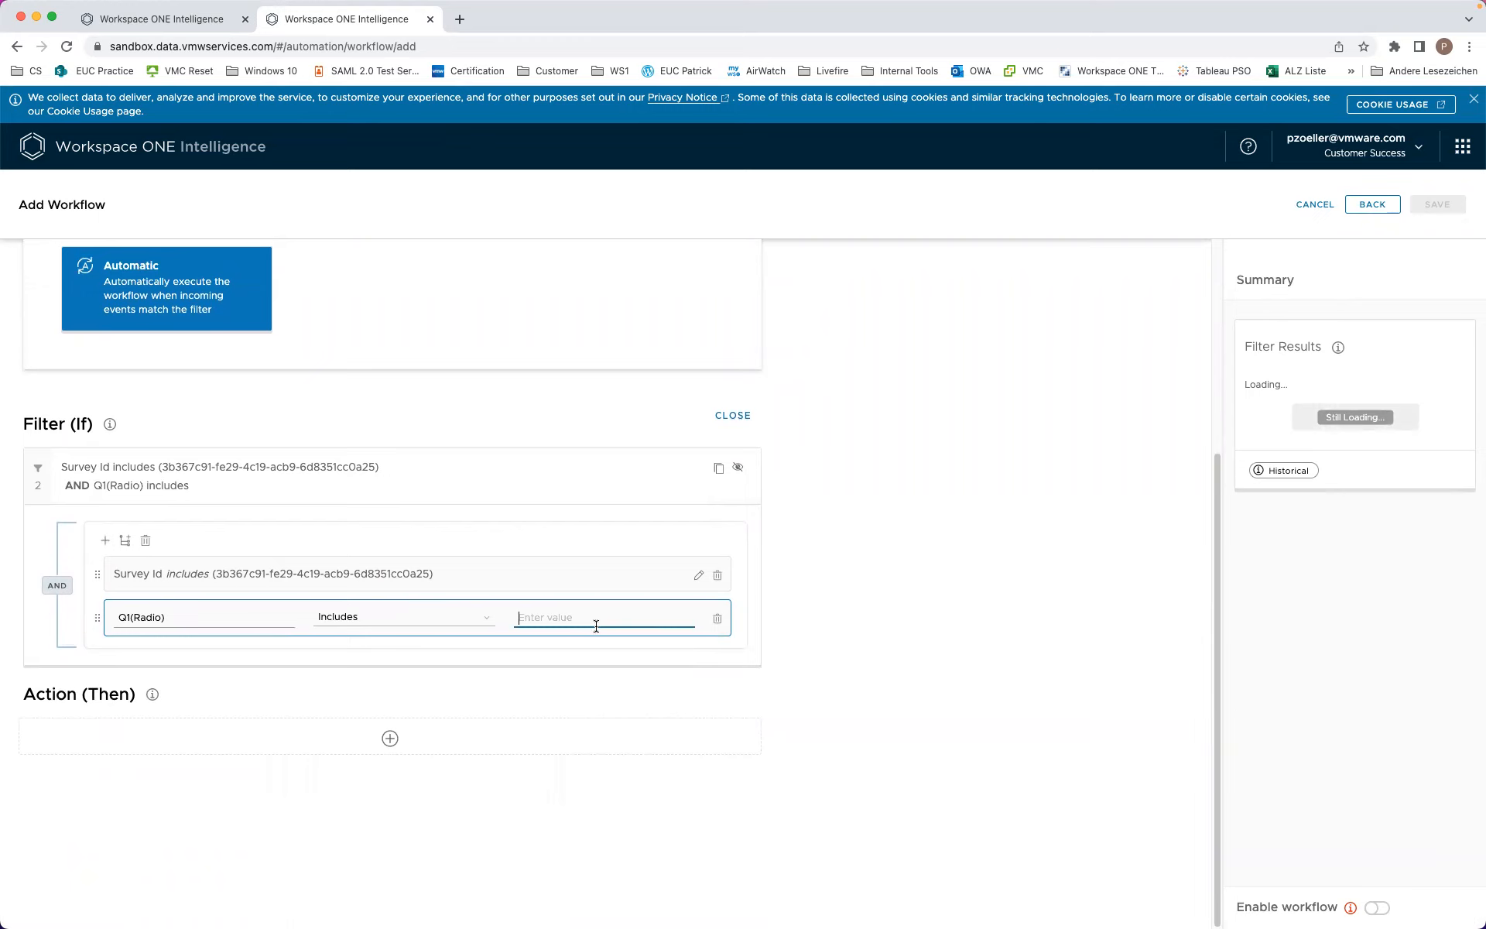
text(Fish)
click(737, 603)
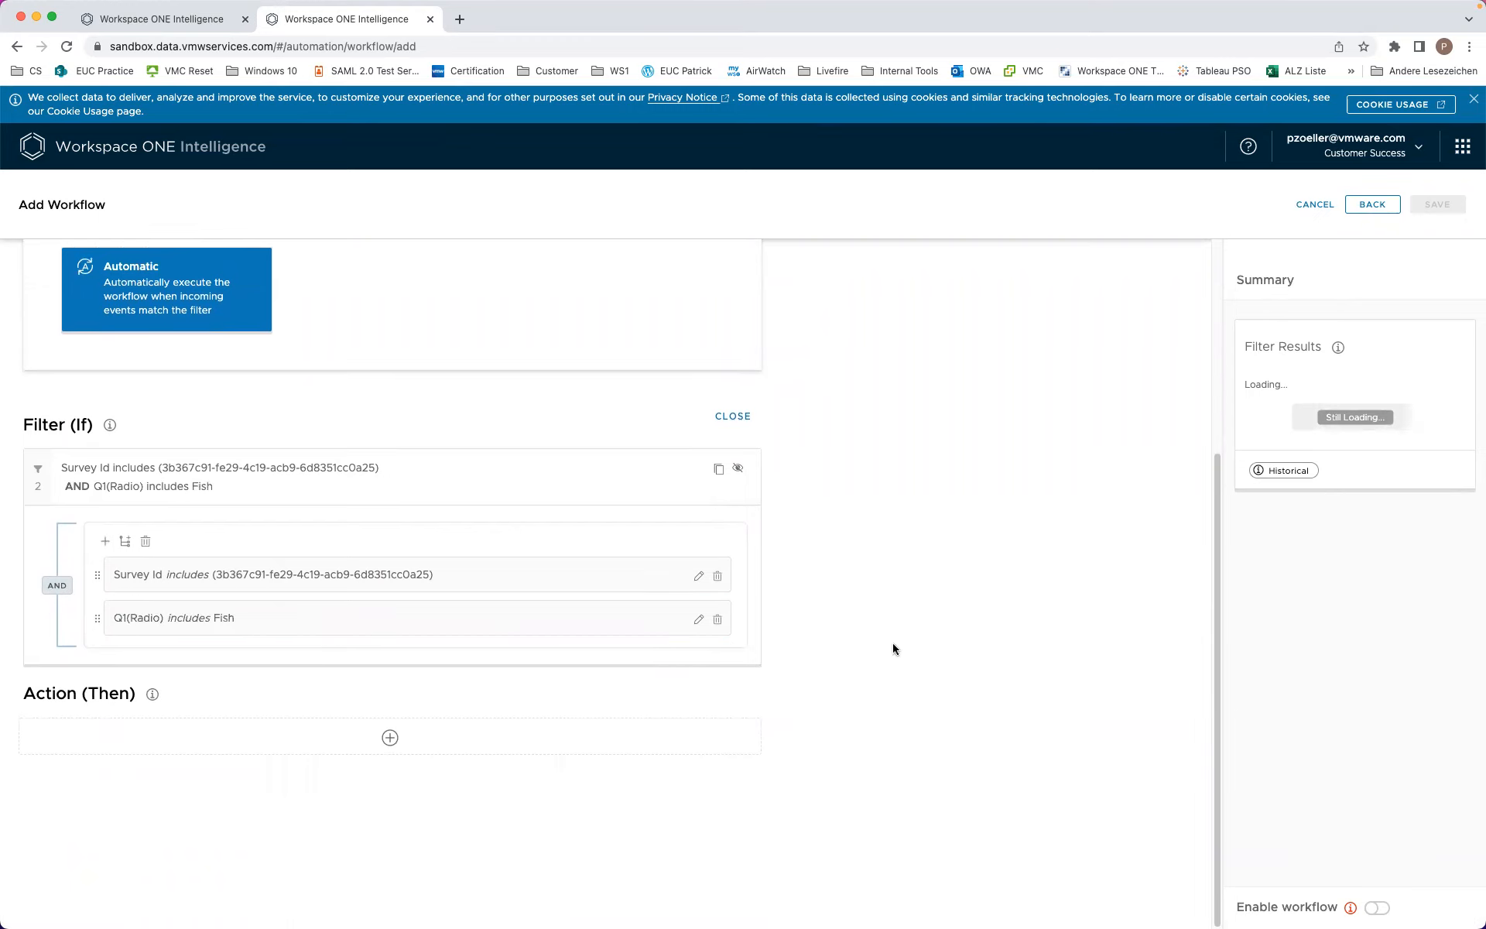
Step: Add the Add Tag to Device action to the workflow
click(388, 736)
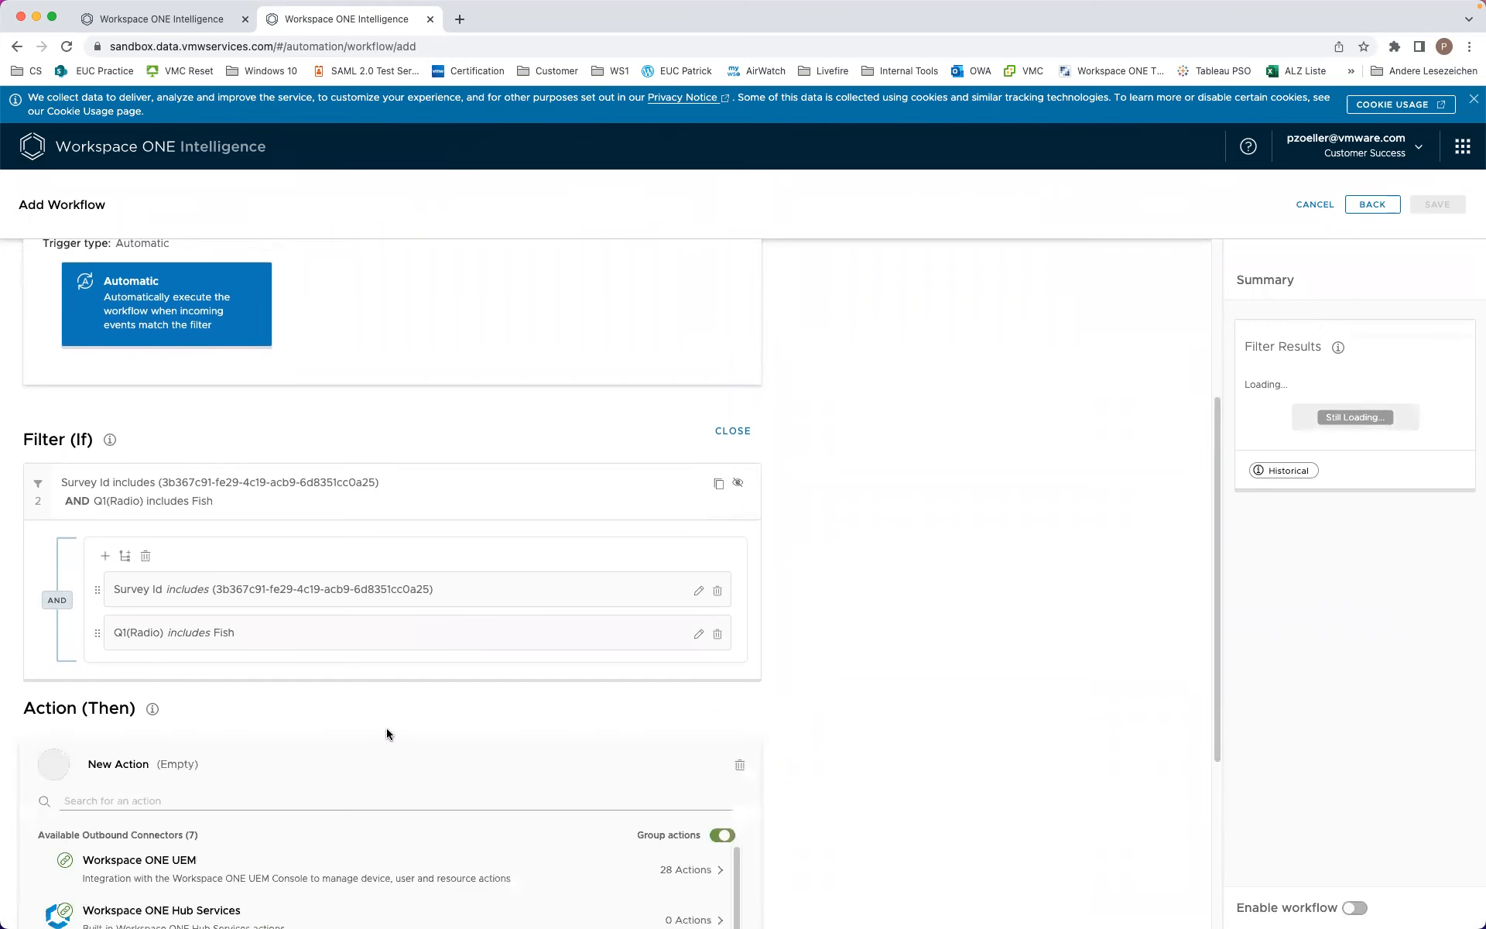
click(232, 674)
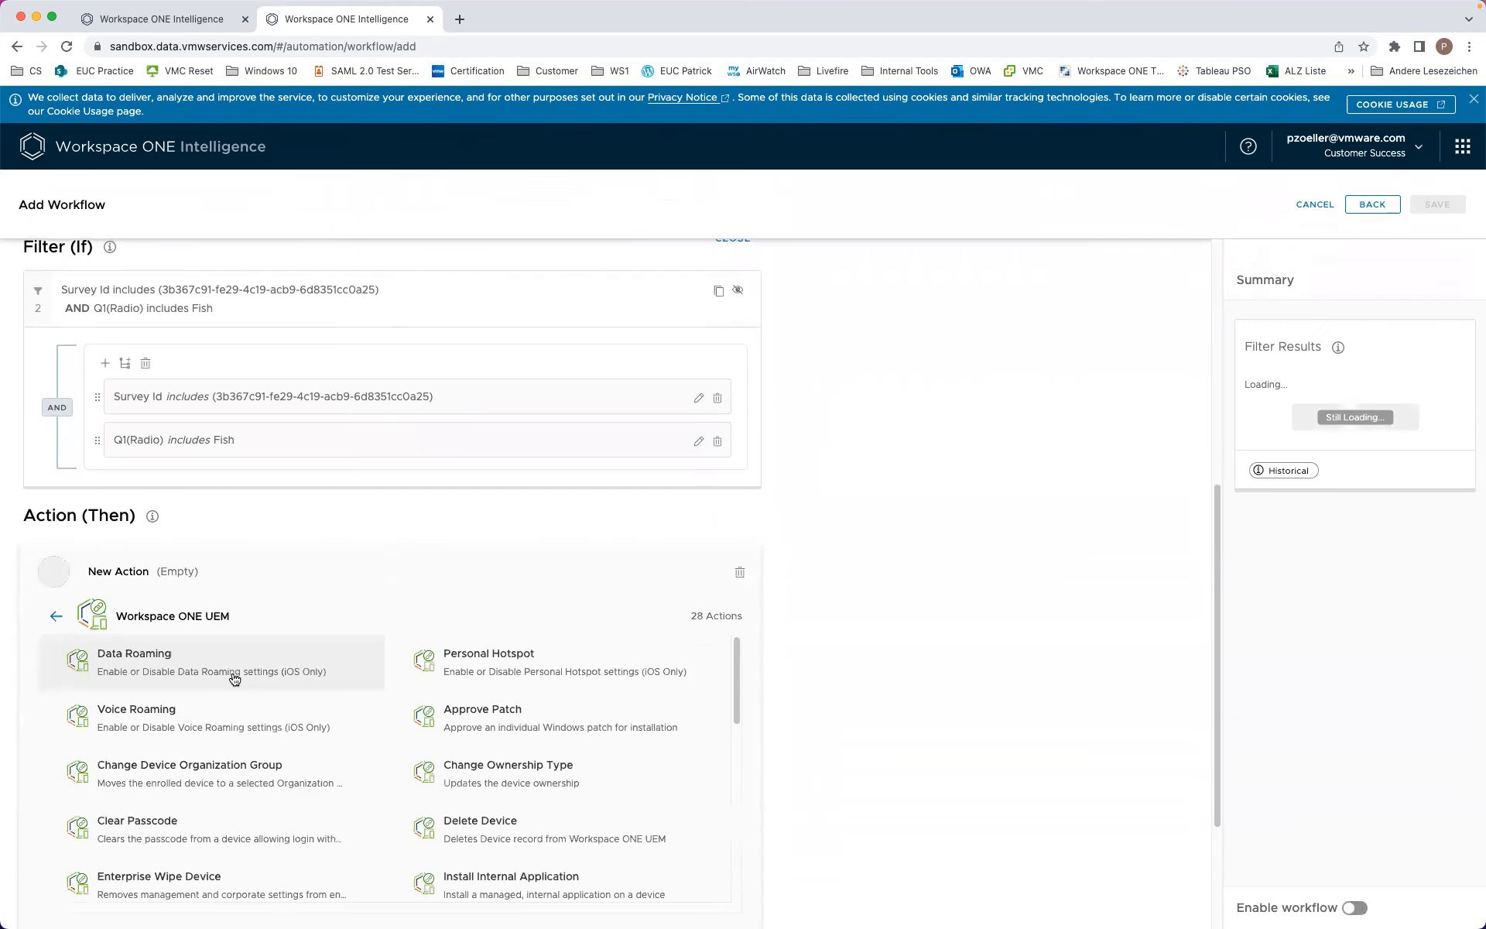
click(56, 617)
click(722, 642)
click(621, 609)
text(tag)
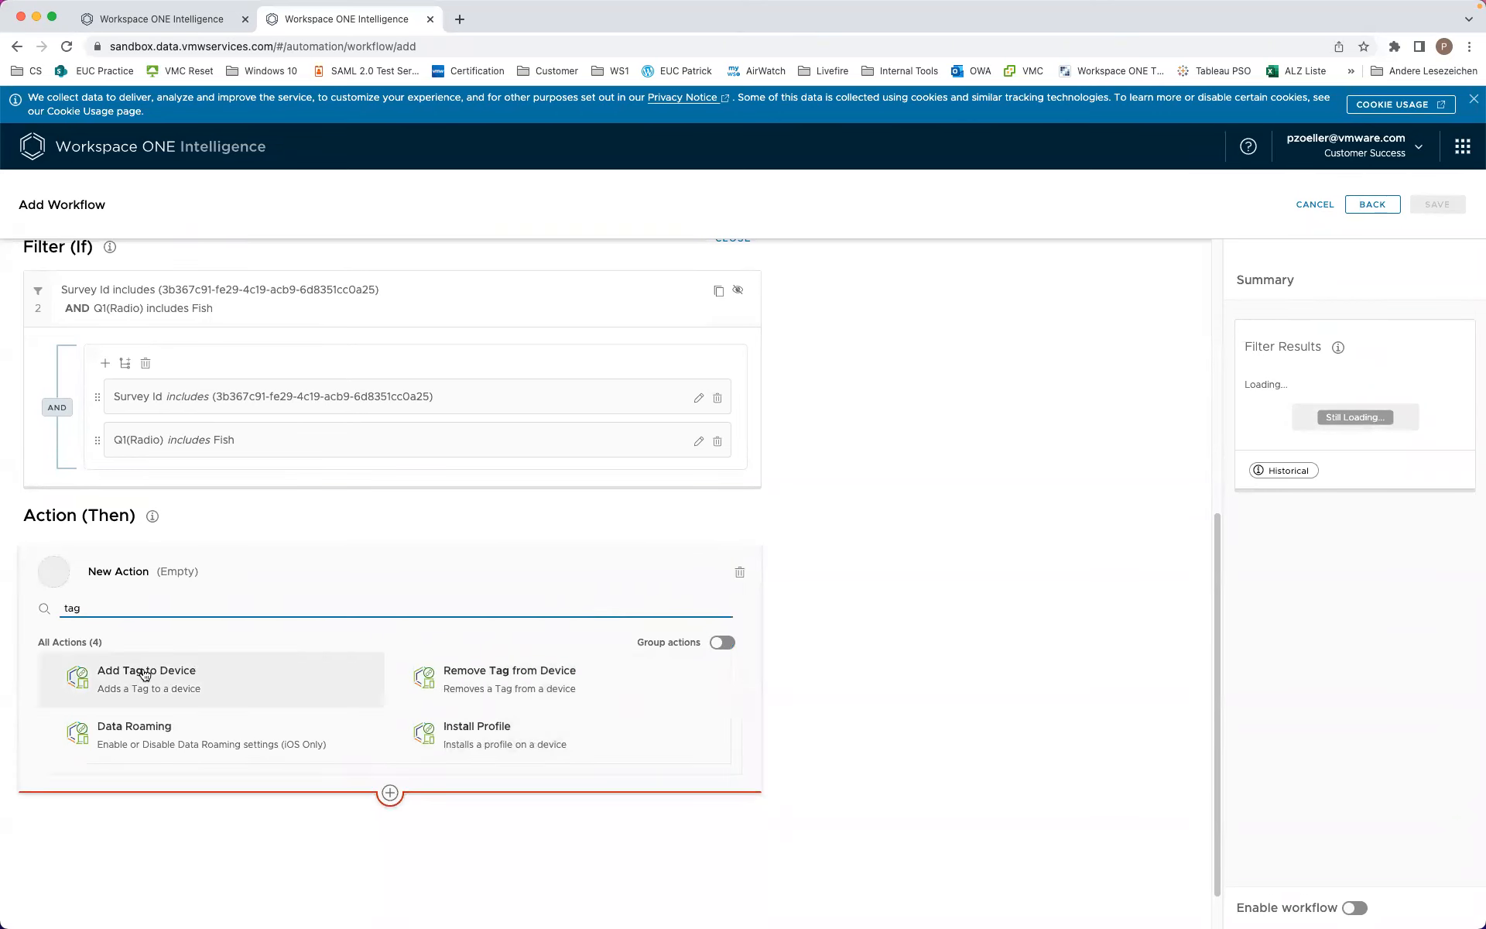
click(232, 680)
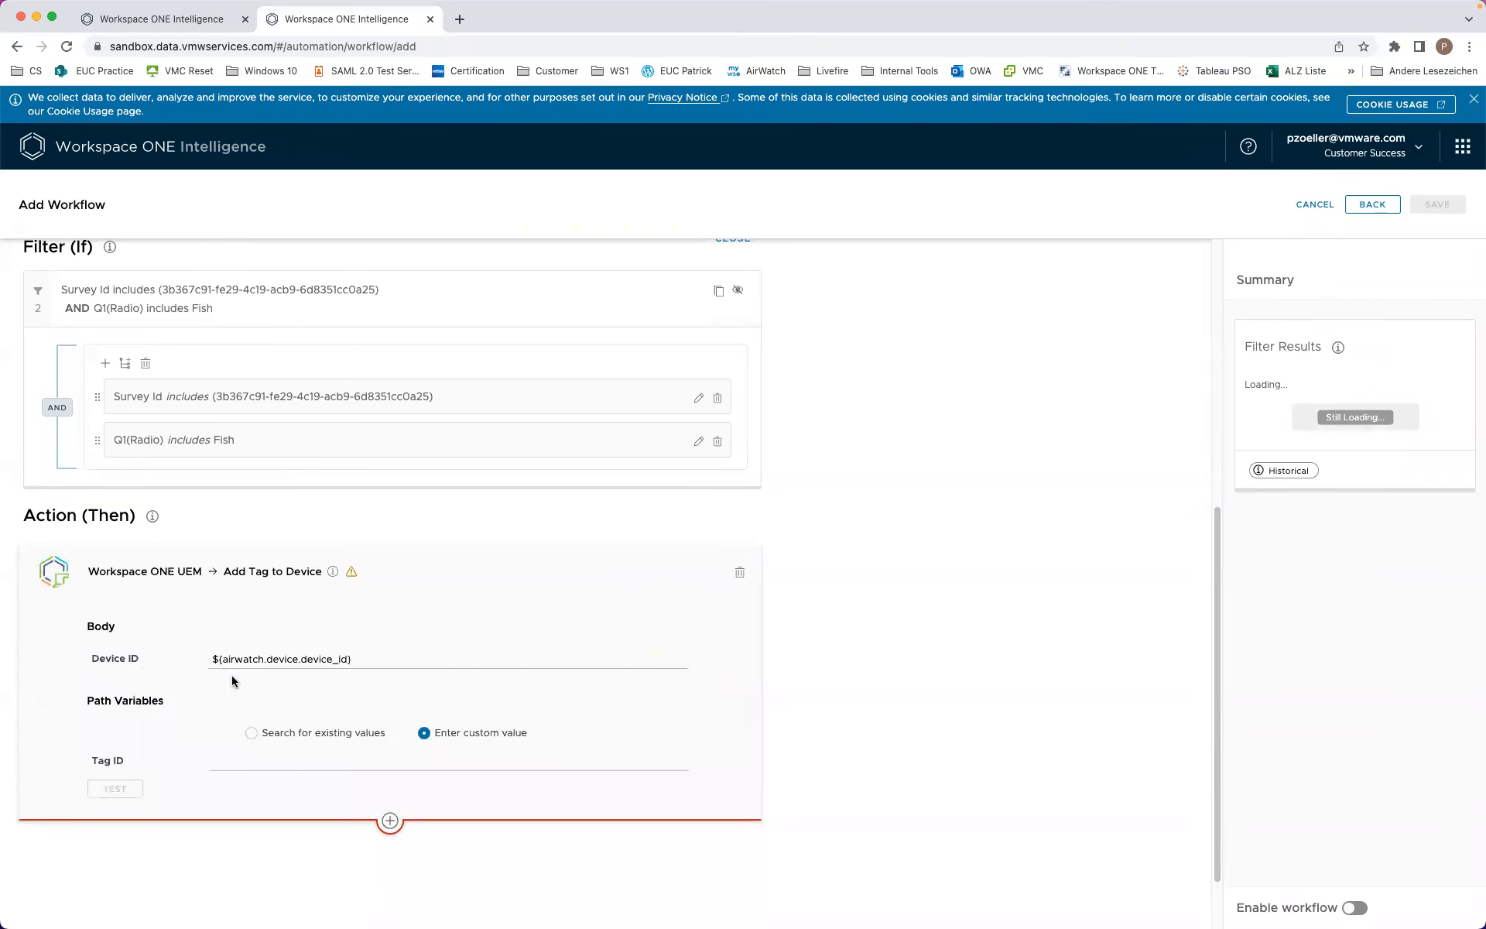
Step: Set the action's organization to Customer Success and tag to Fish App
click(253, 734)
click(280, 761)
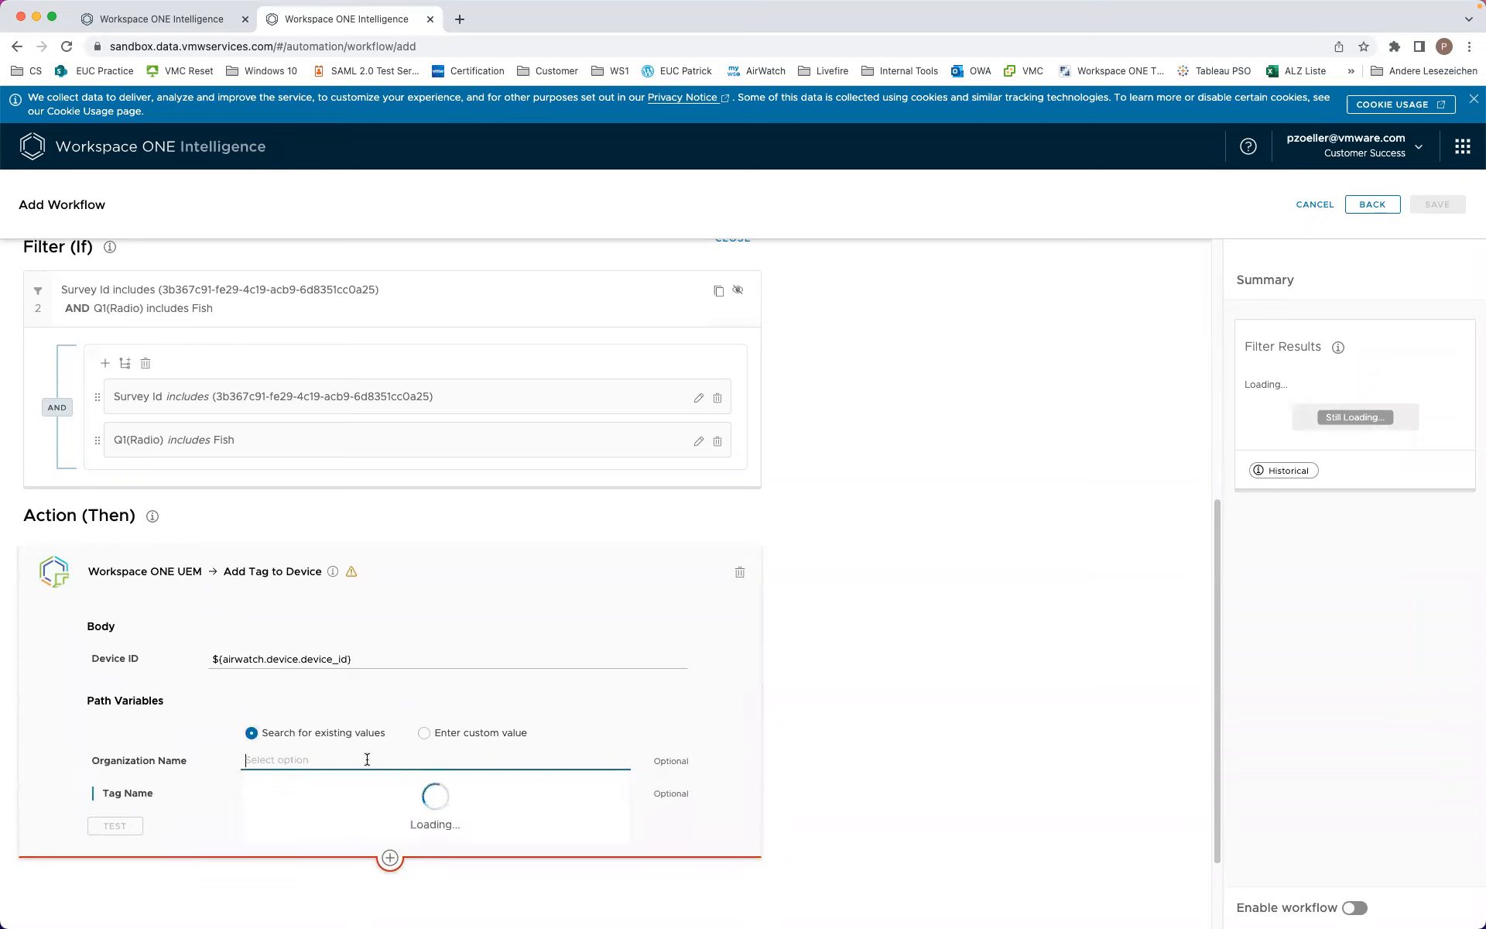
scroll(379, 801, down, 10)
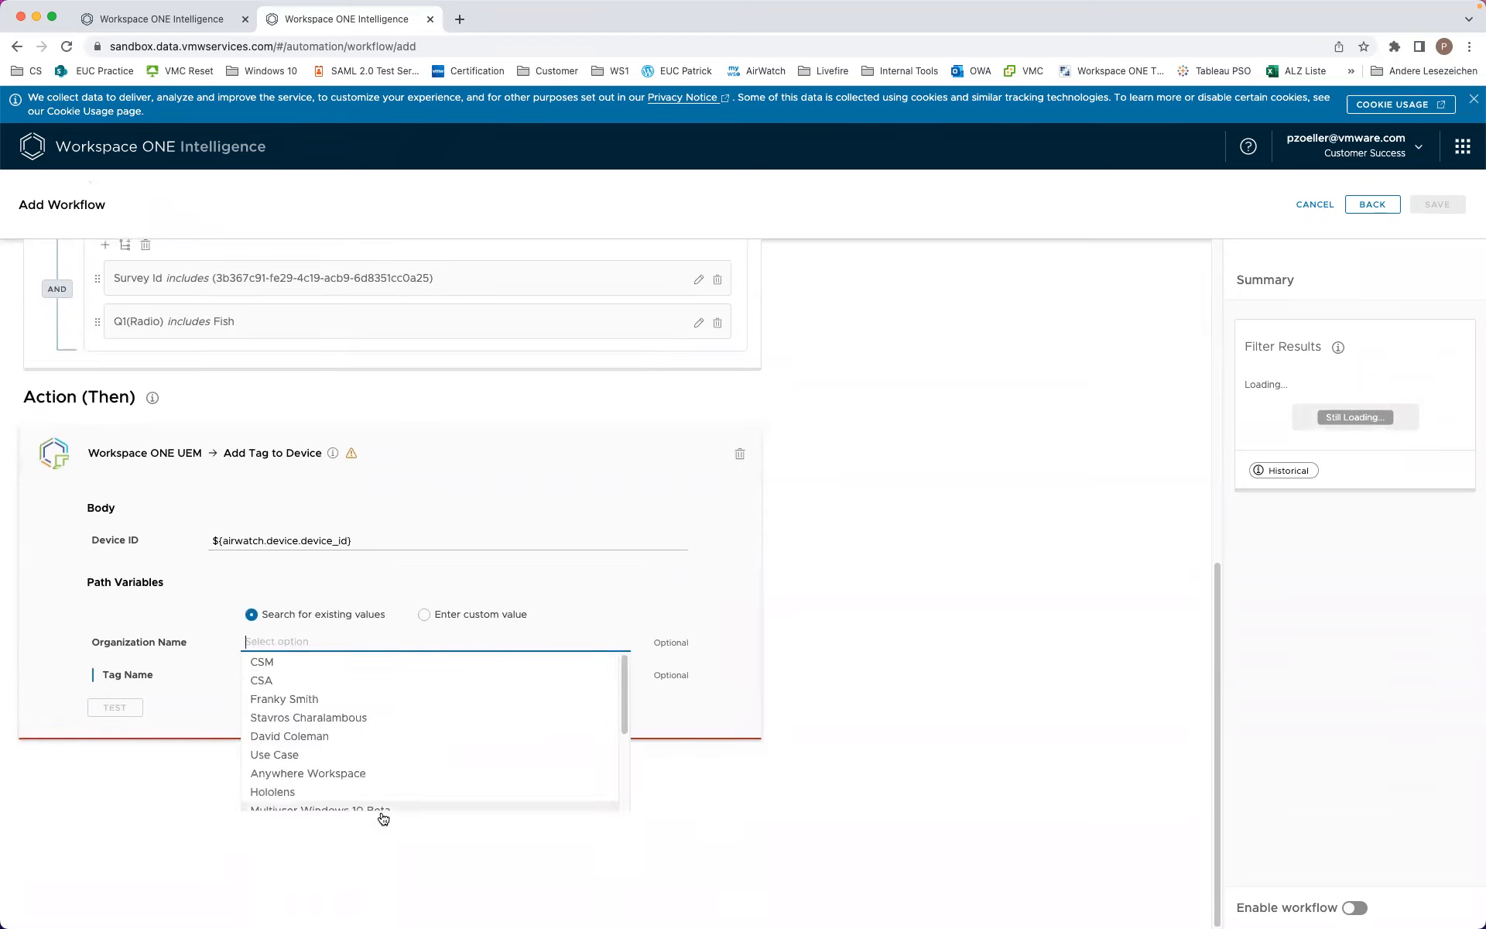
click(324, 800)
click(269, 673)
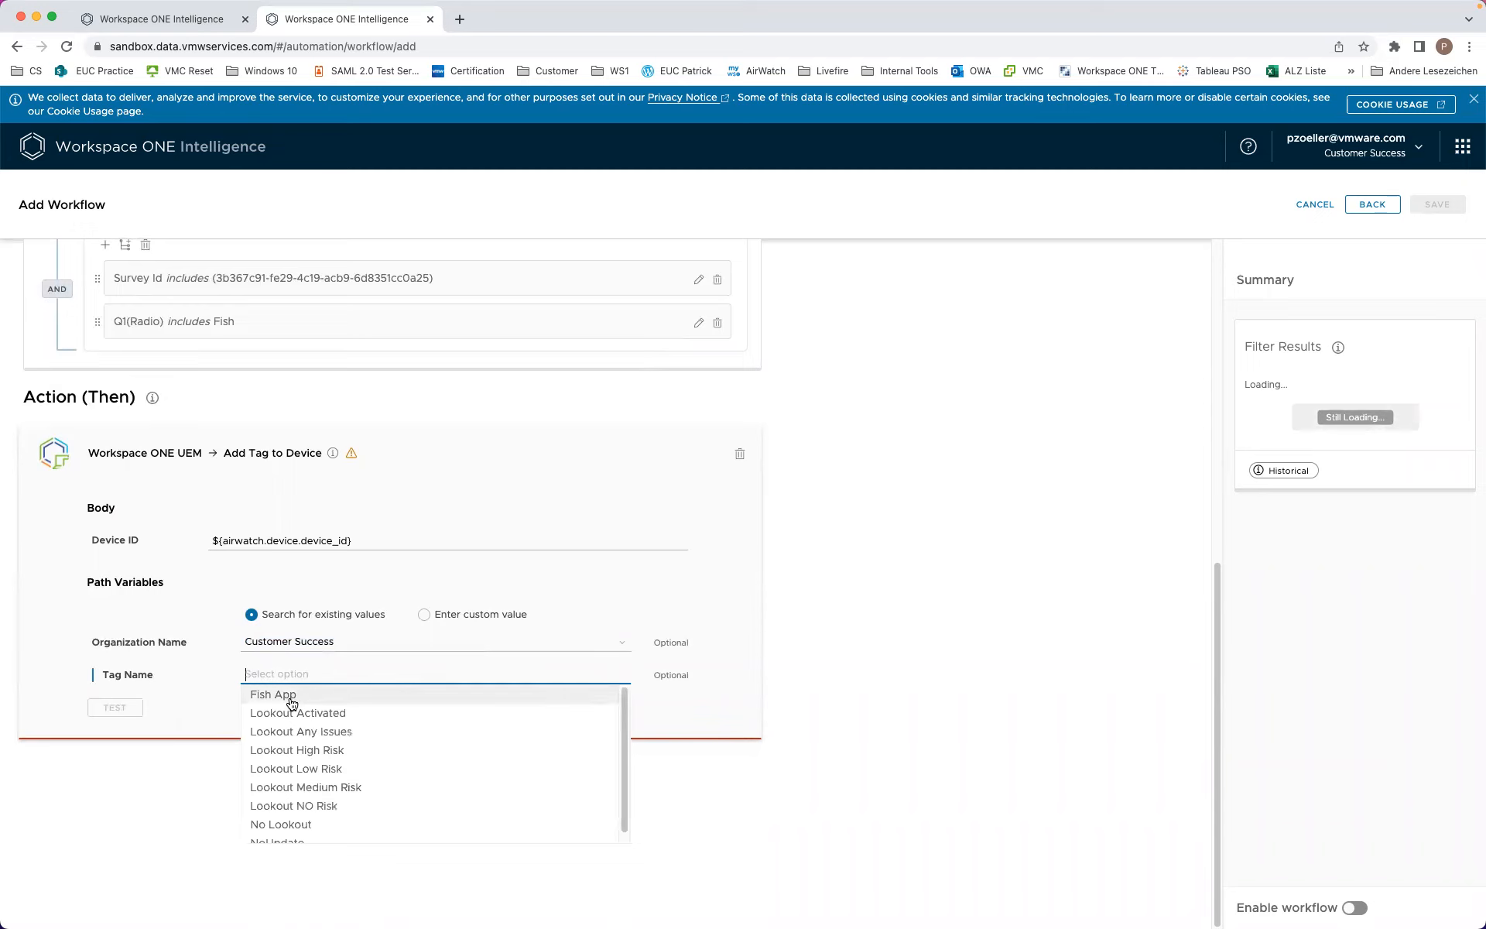
click(292, 697)
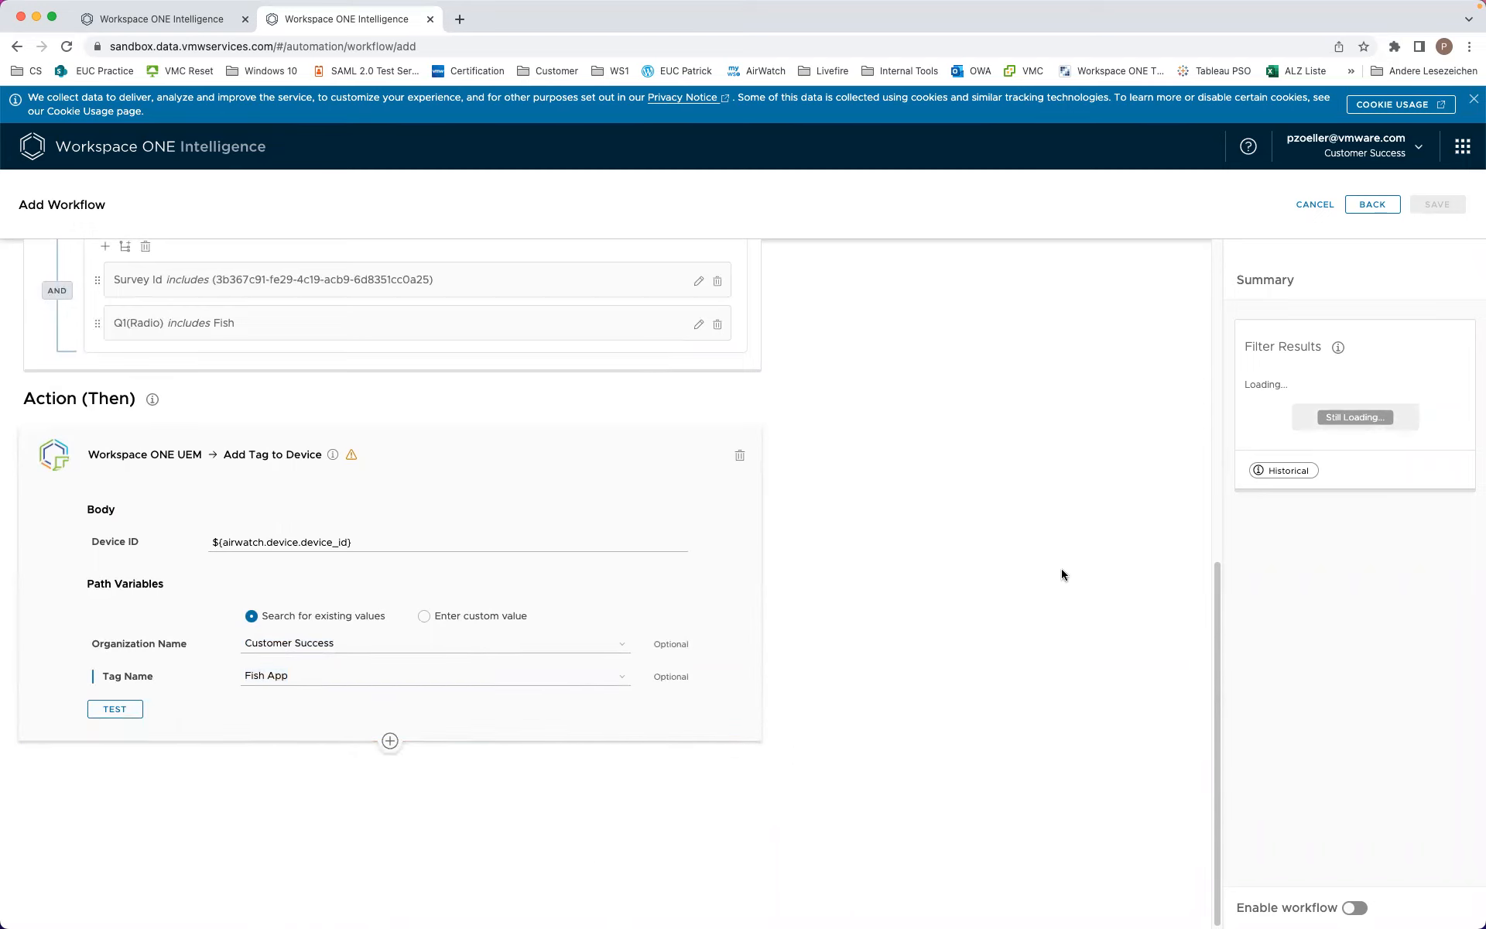
scroll(1060, 570, up, 10)
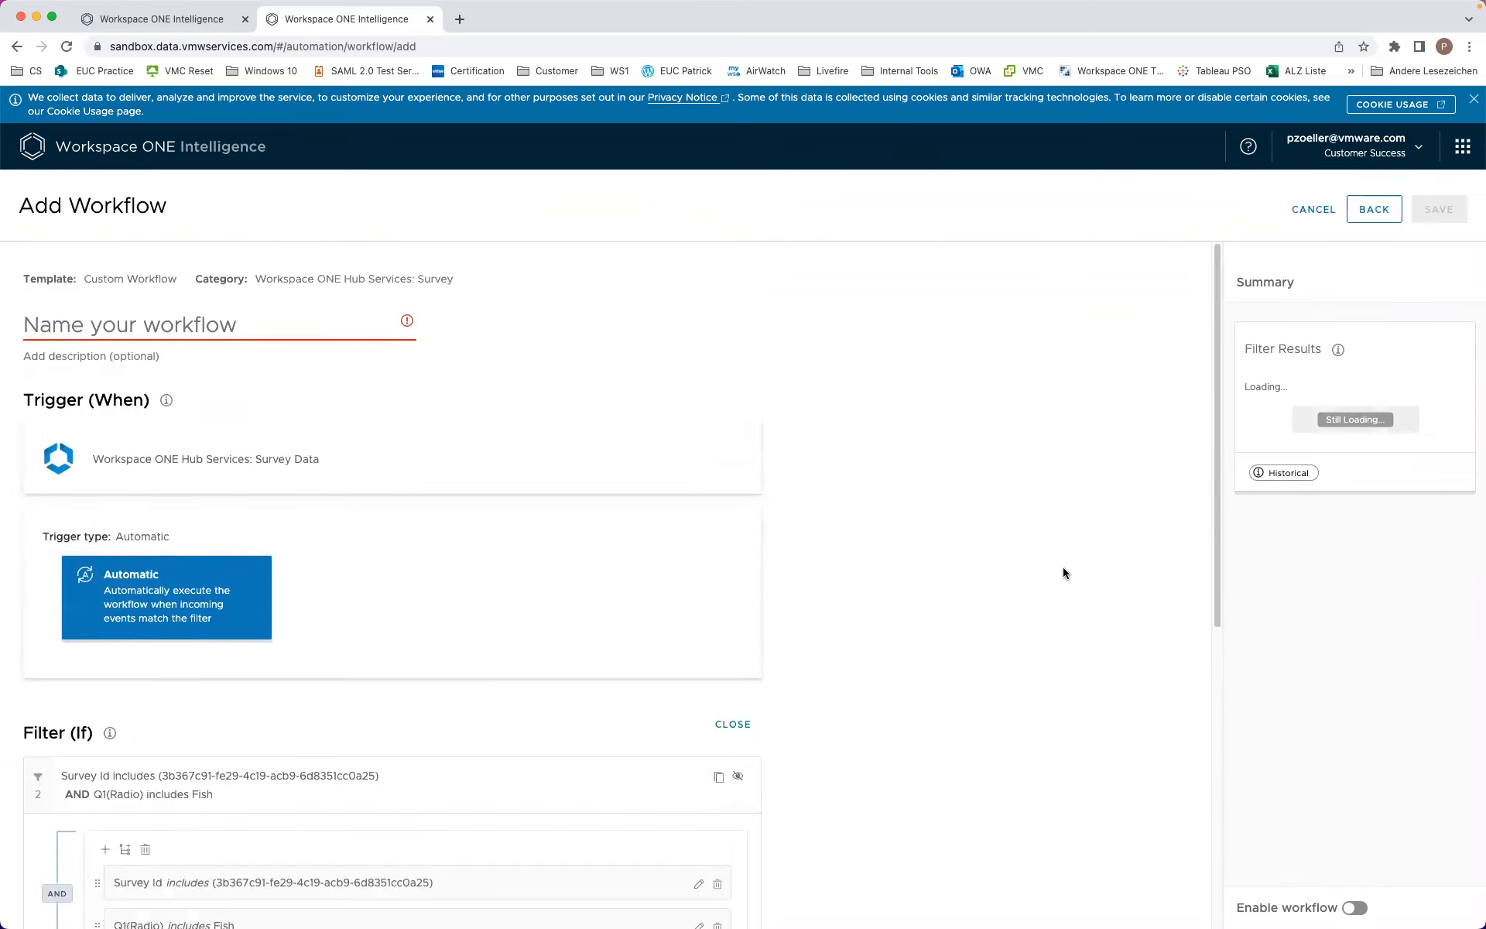
Step: Turn on the workflow, name it 'My Action Based on Survey', then save and enable it
scroll(1062, 567, down, 6)
click(1353, 906)
scroll(937, 571, up, 6)
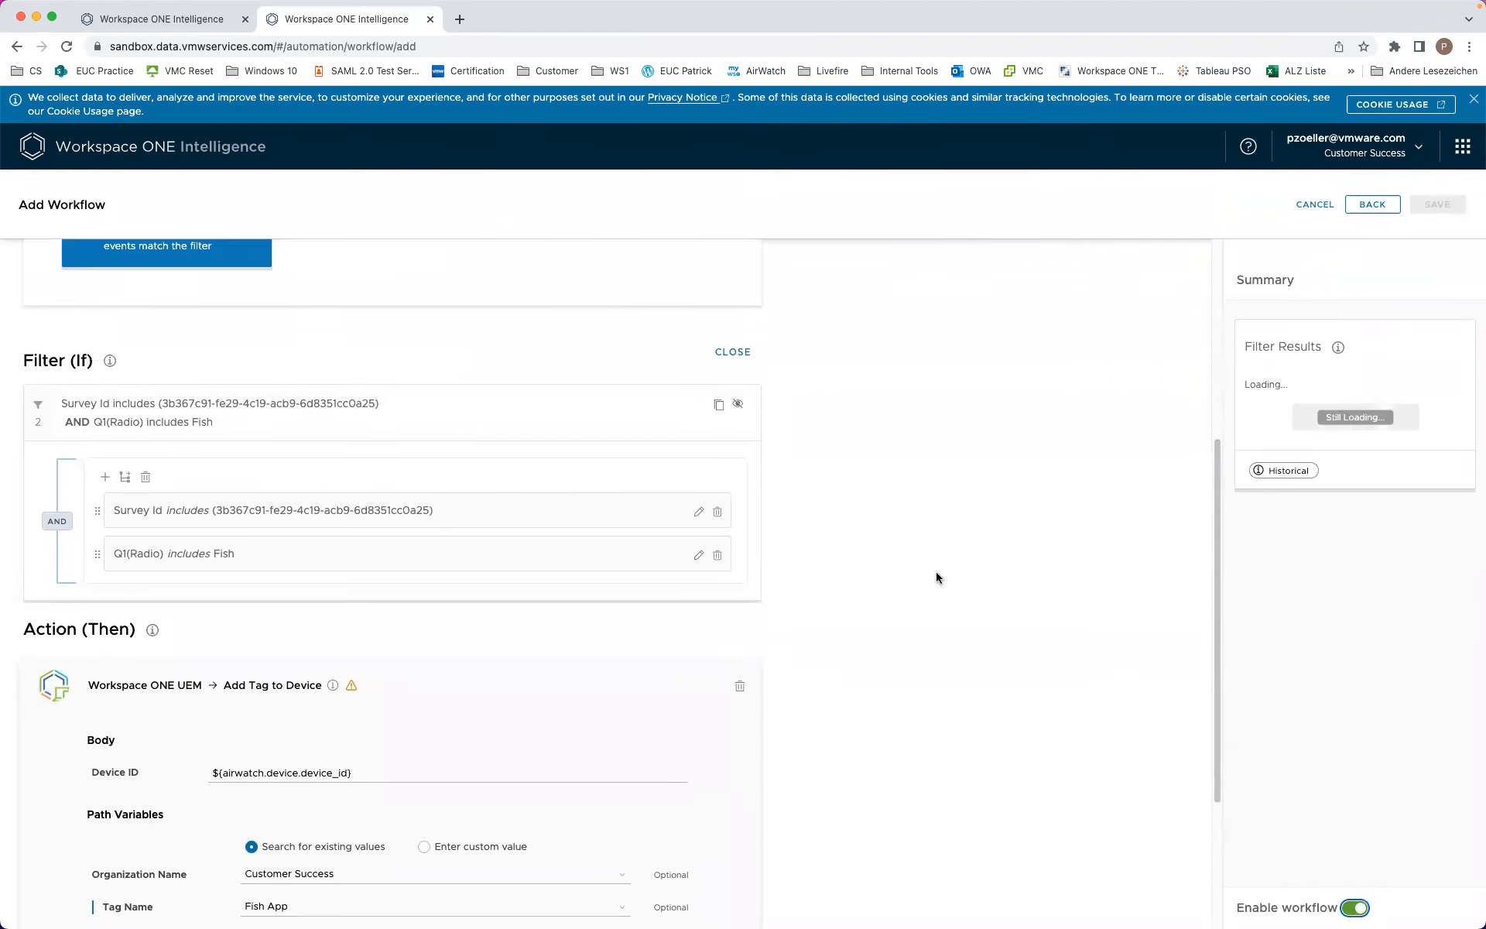
click(356, 334)
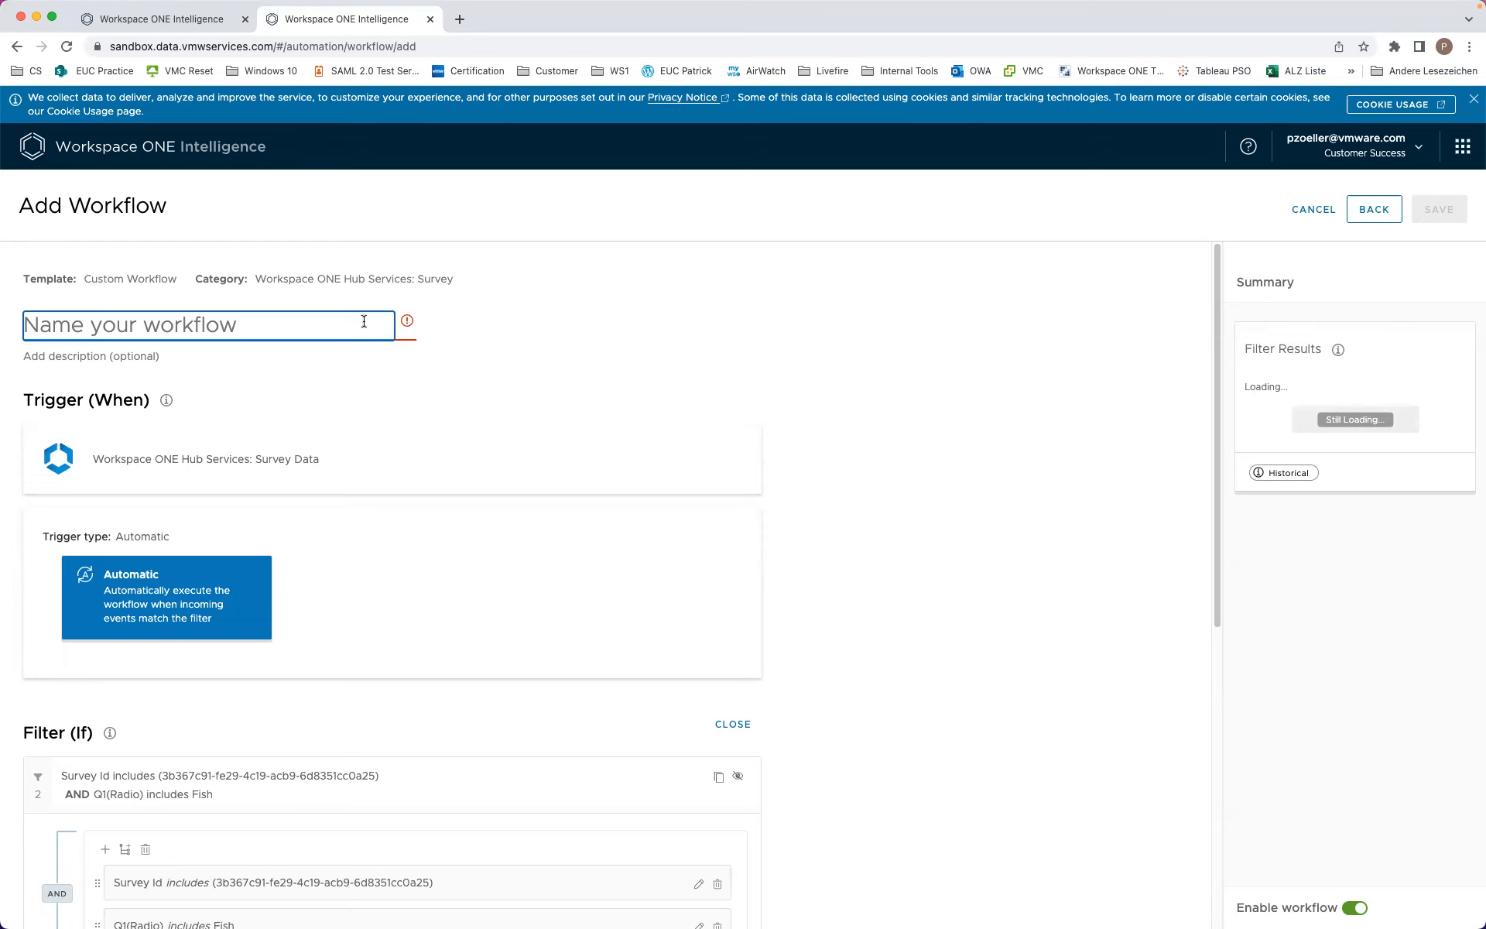
text(My Actio)
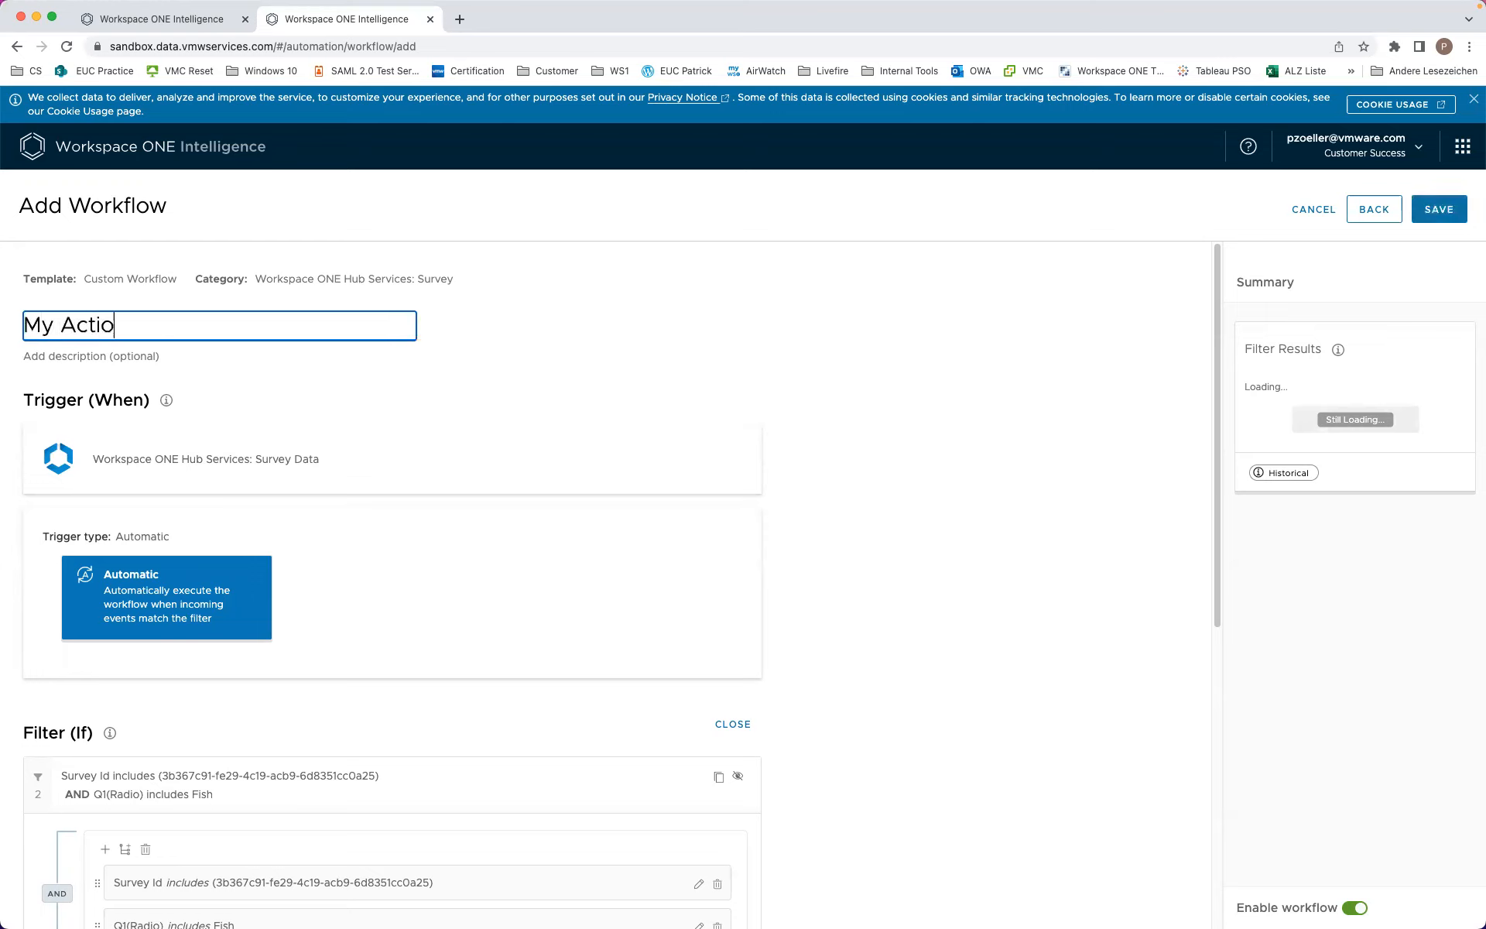
text(n Based on Survey)
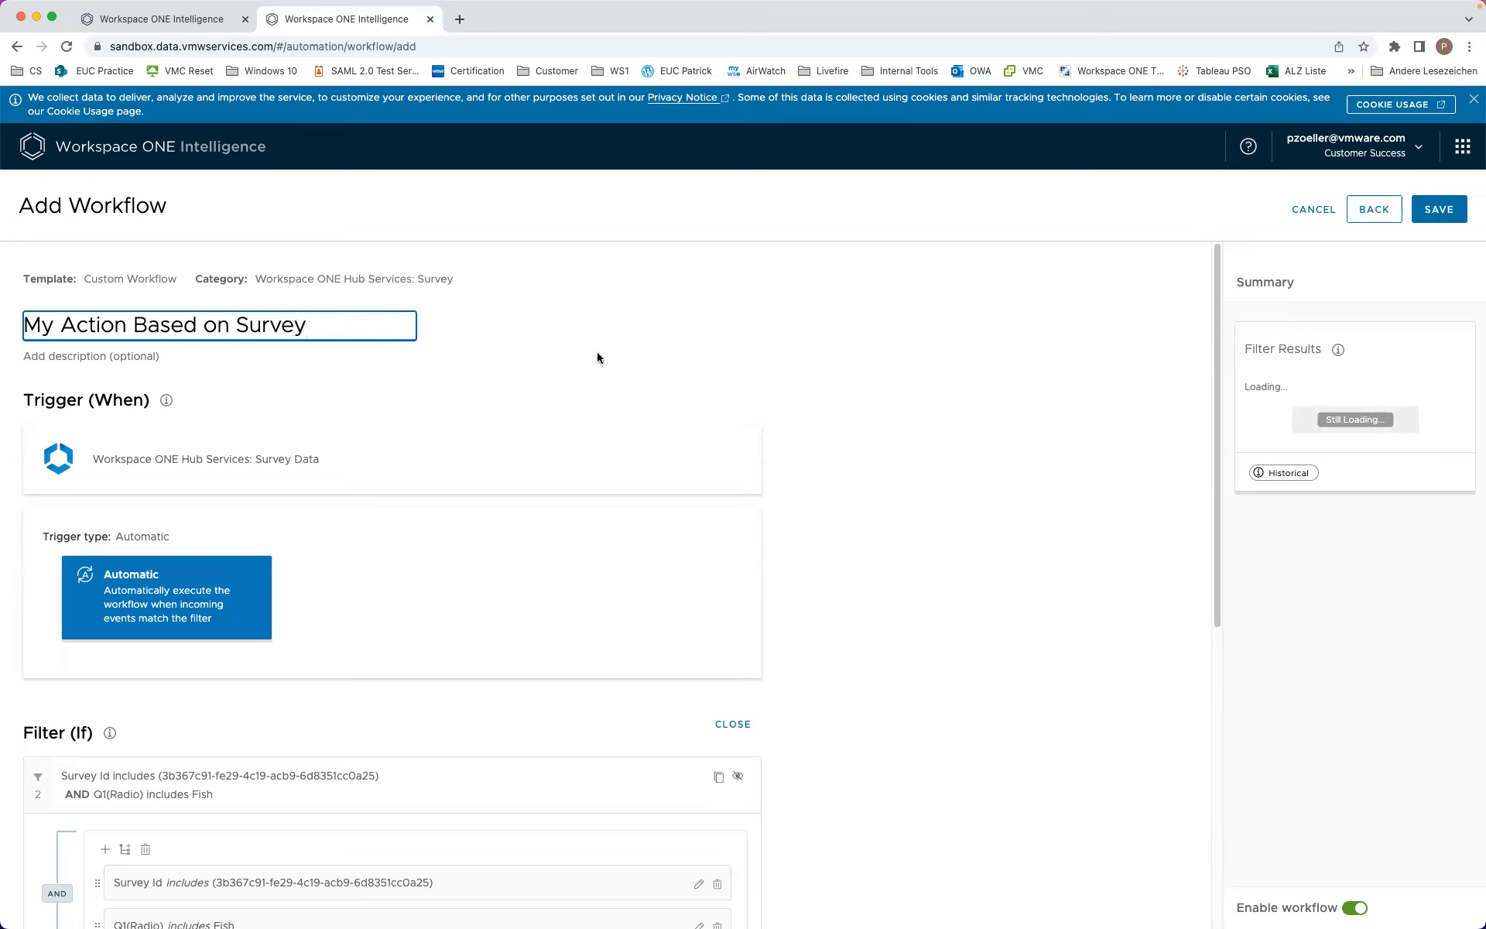
click(1440, 214)
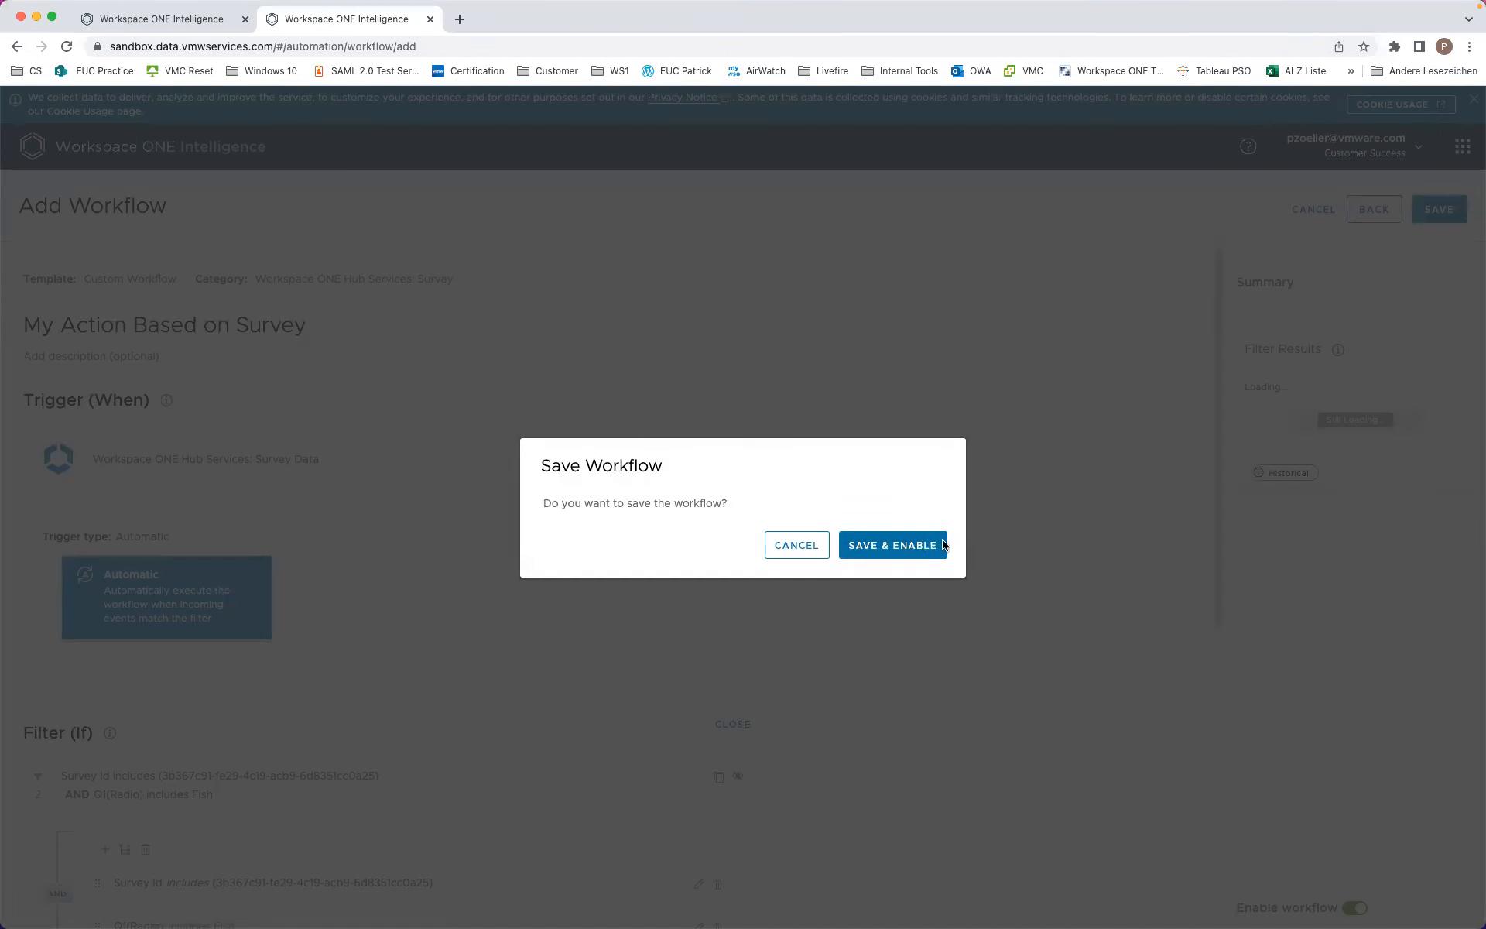
click(923, 542)
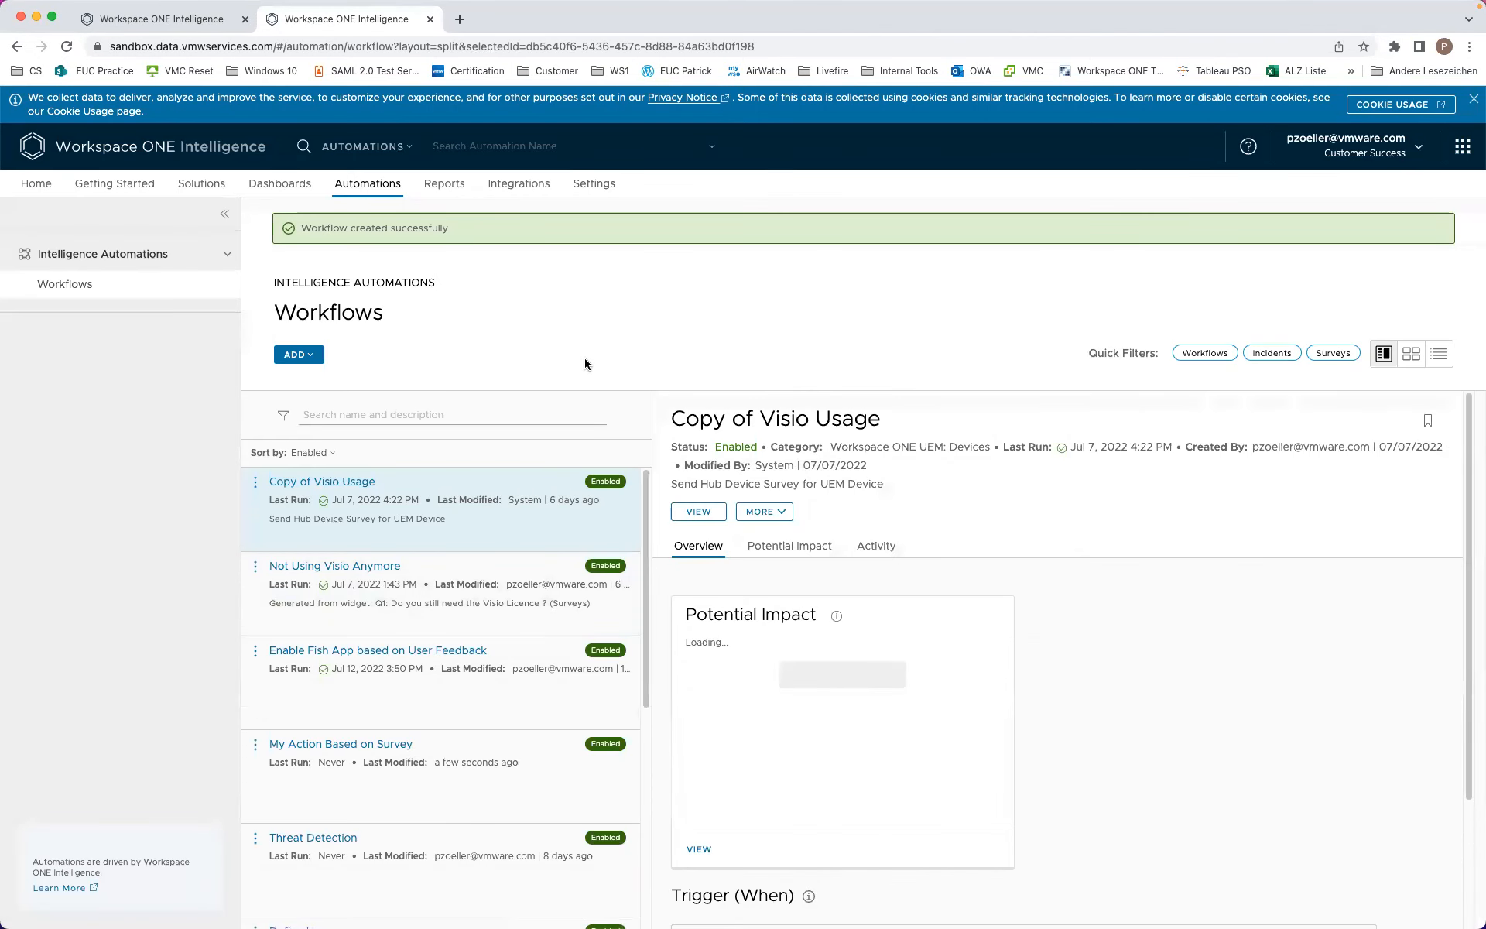
Step: Save the My Survey send-surveys workflow and publish My Survey
click(161, 19)
scroll(890, 778, down, 5)
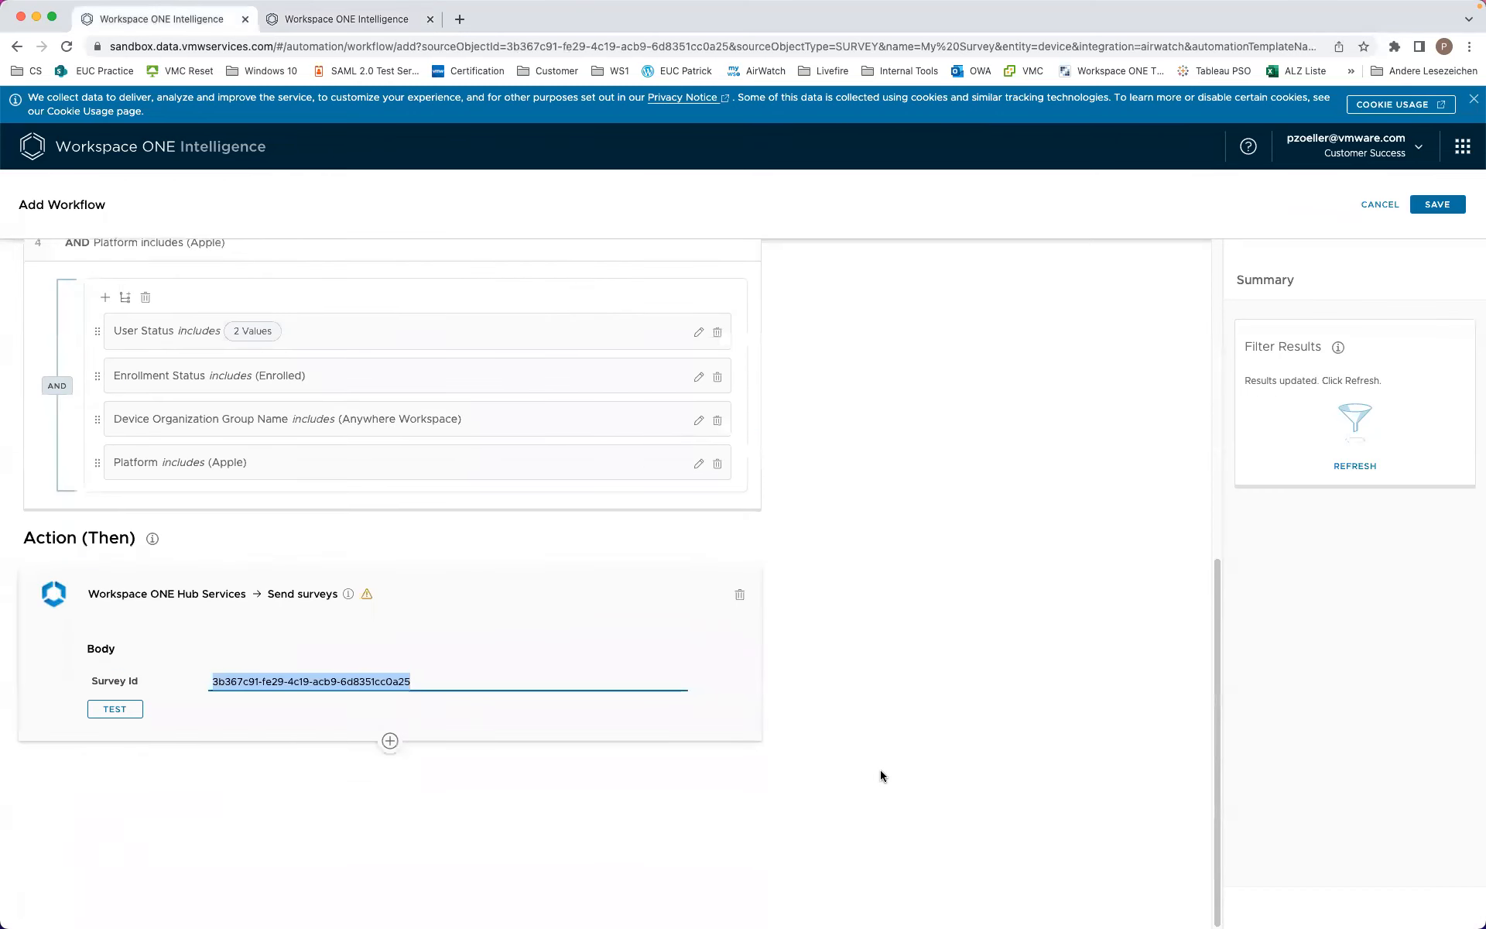
click(1438, 204)
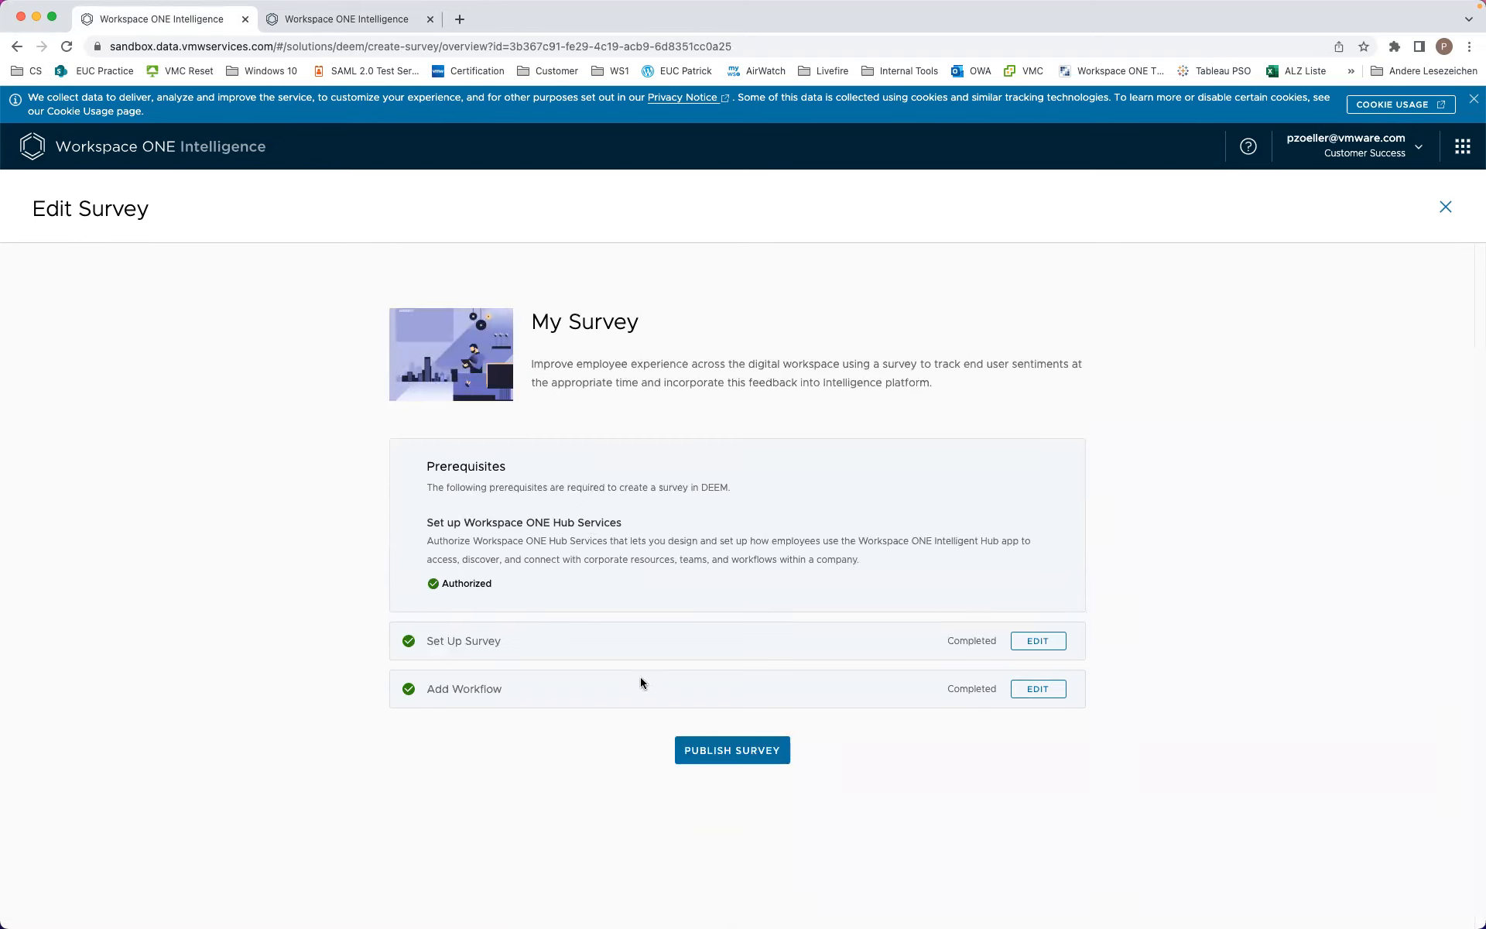
click(727, 760)
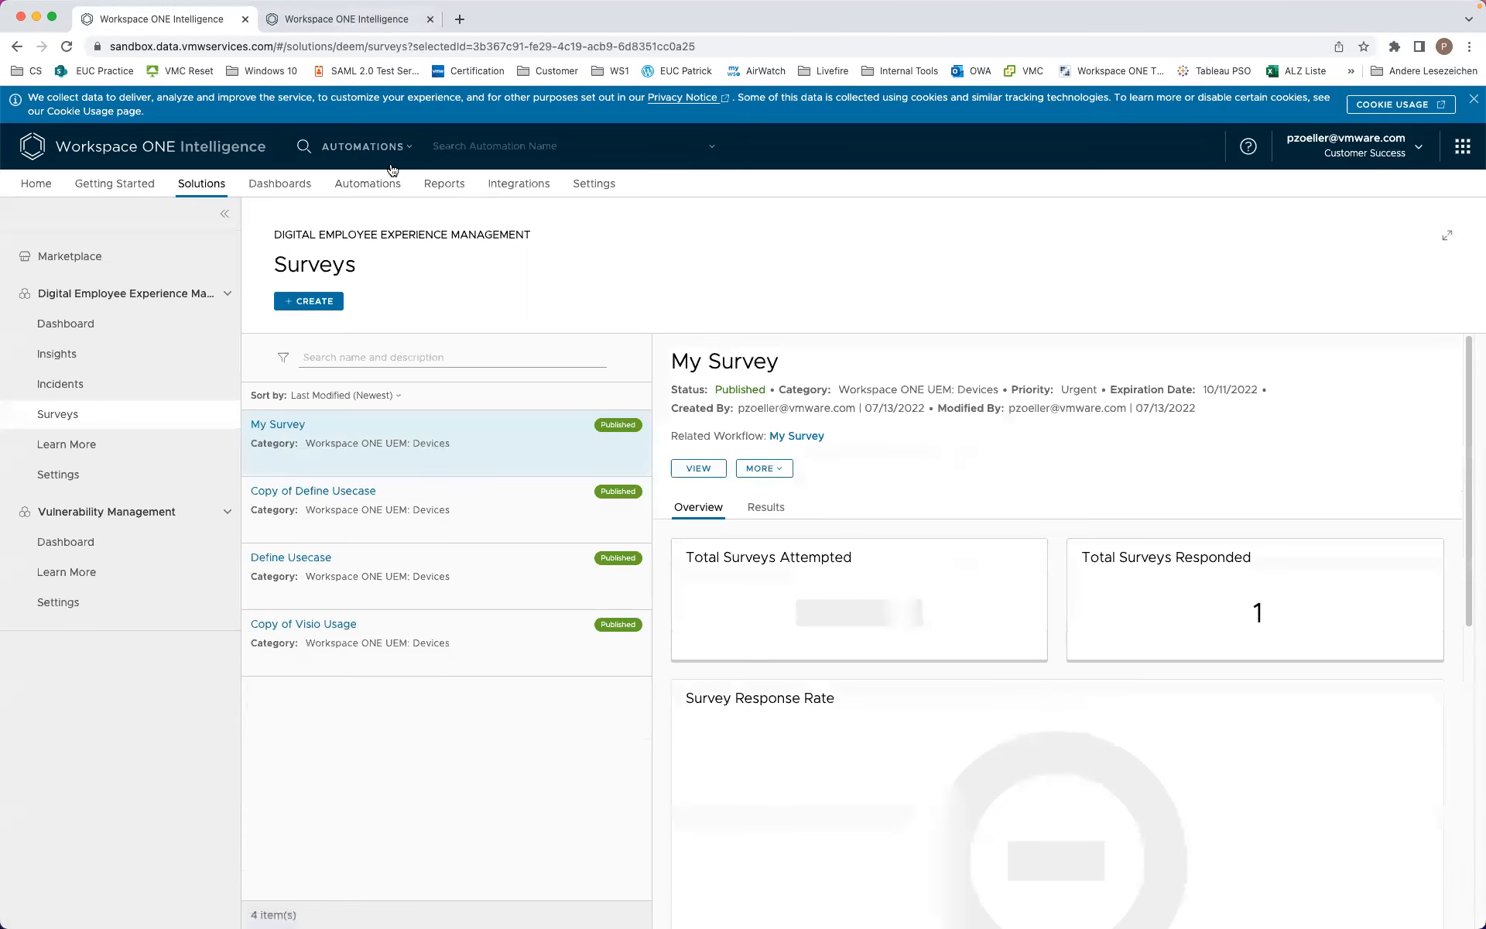
Step: Open the Define Usecase survey and show its results
click(351, 576)
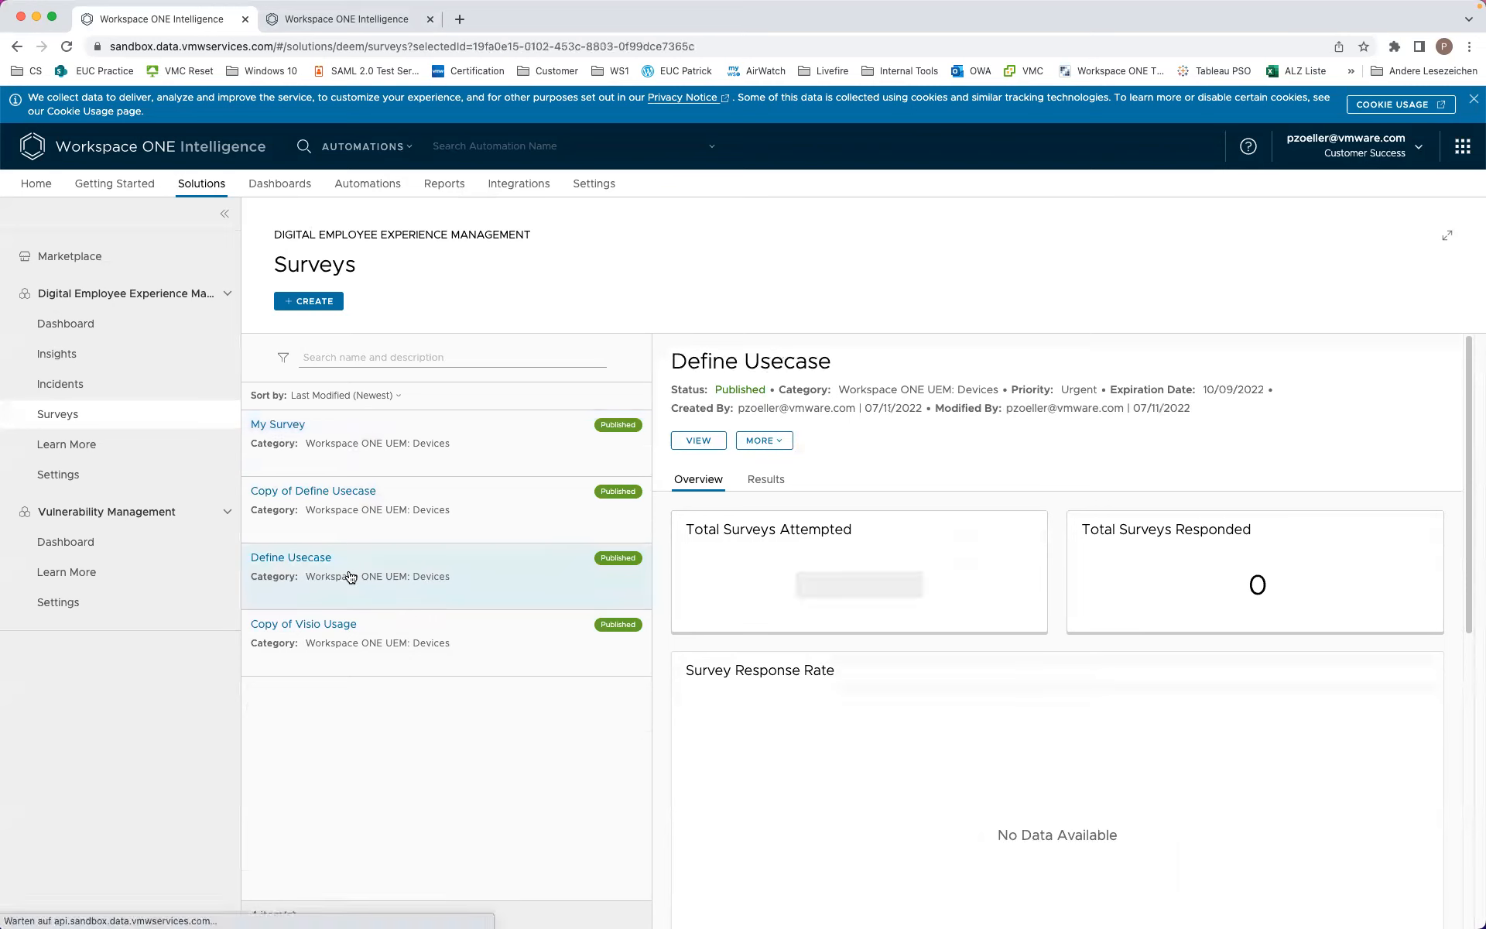
click(382, 507)
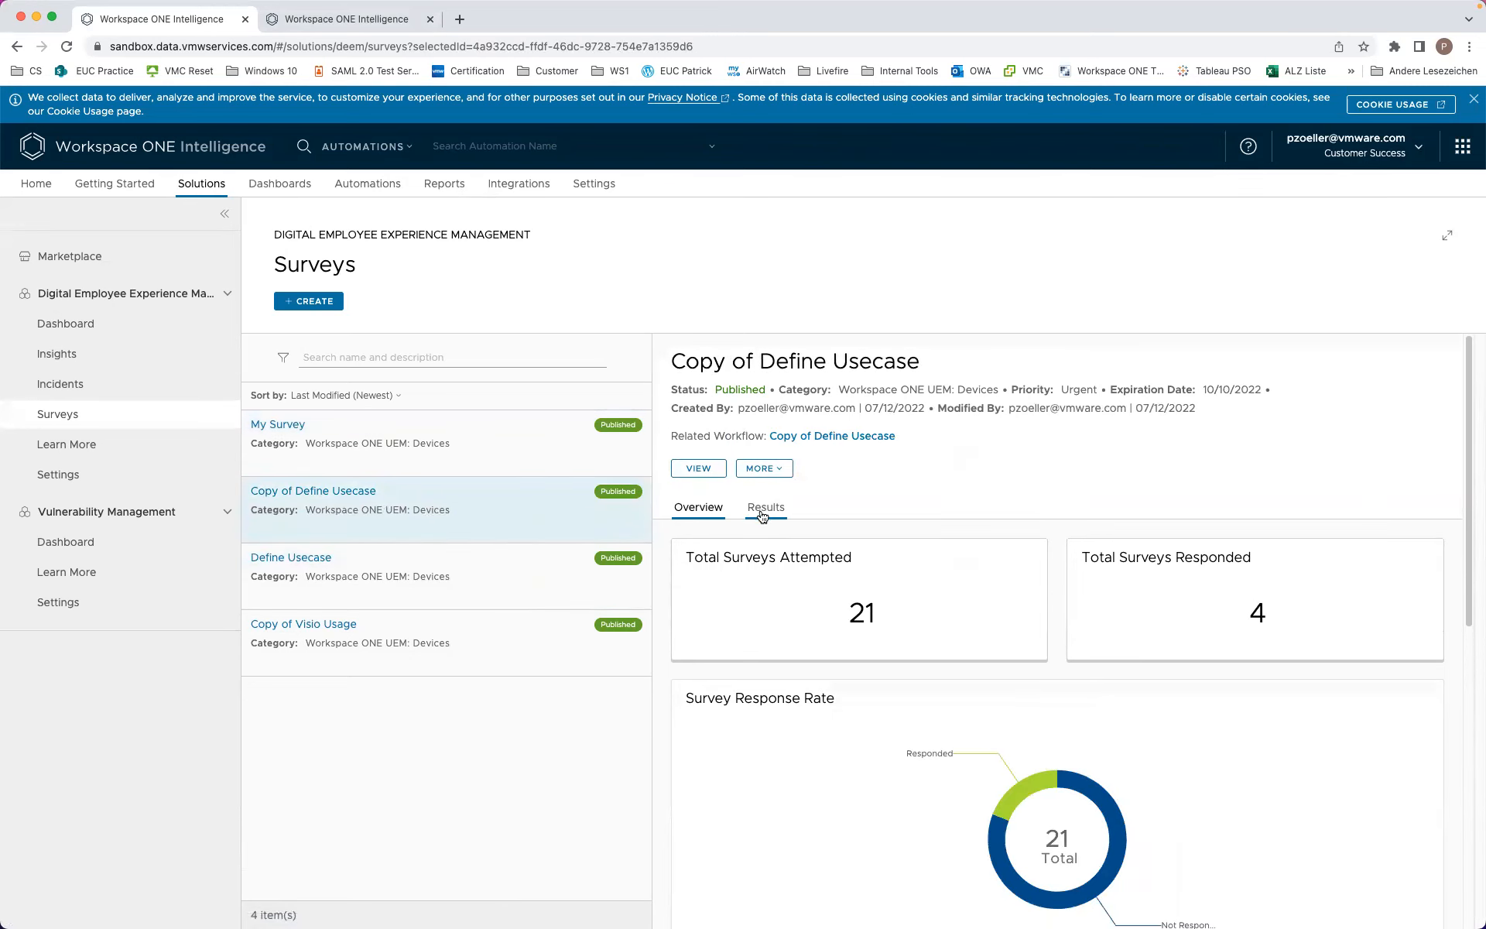
click(531, 585)
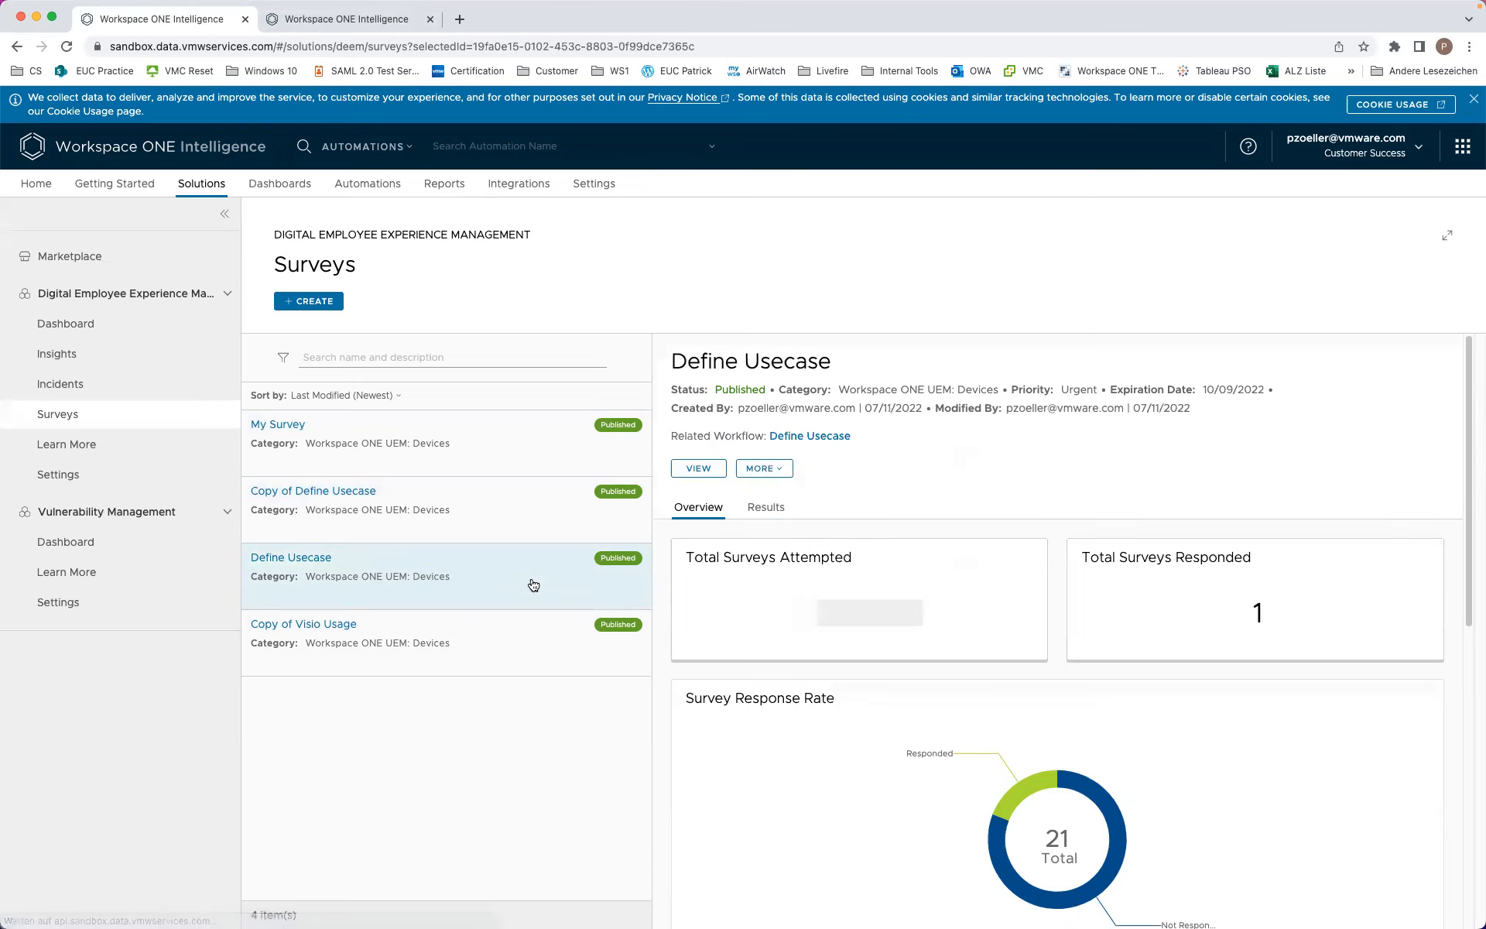
click(763, 510)
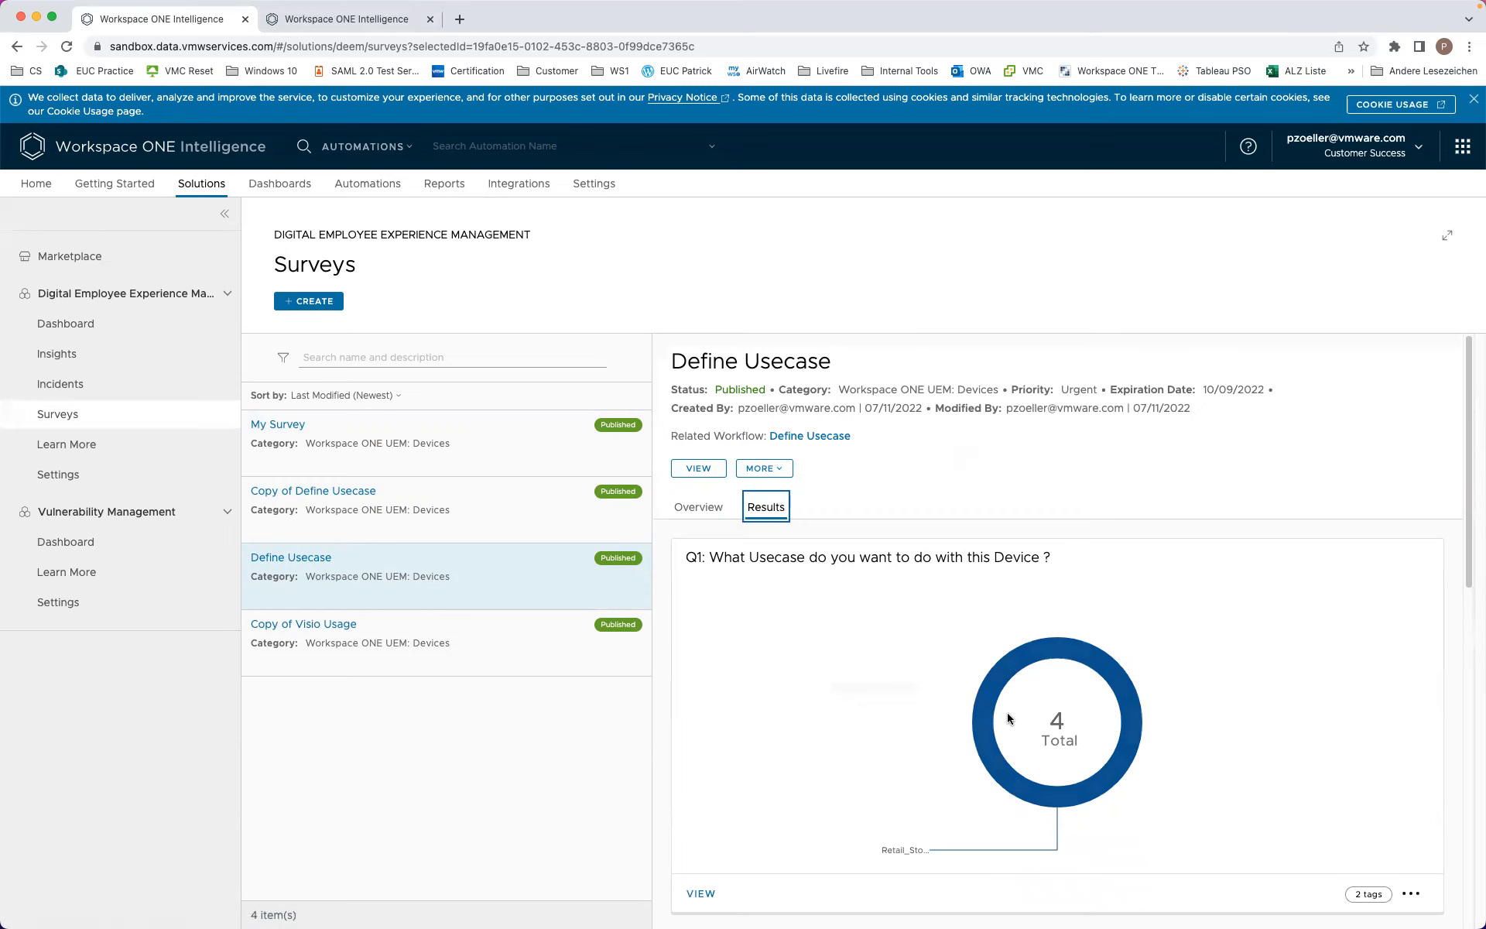
Step: Create an automation workflow from the Q2 Special App question's answers
scroll(824, 804, down, 1)
scroll(810, 831, down, 5)
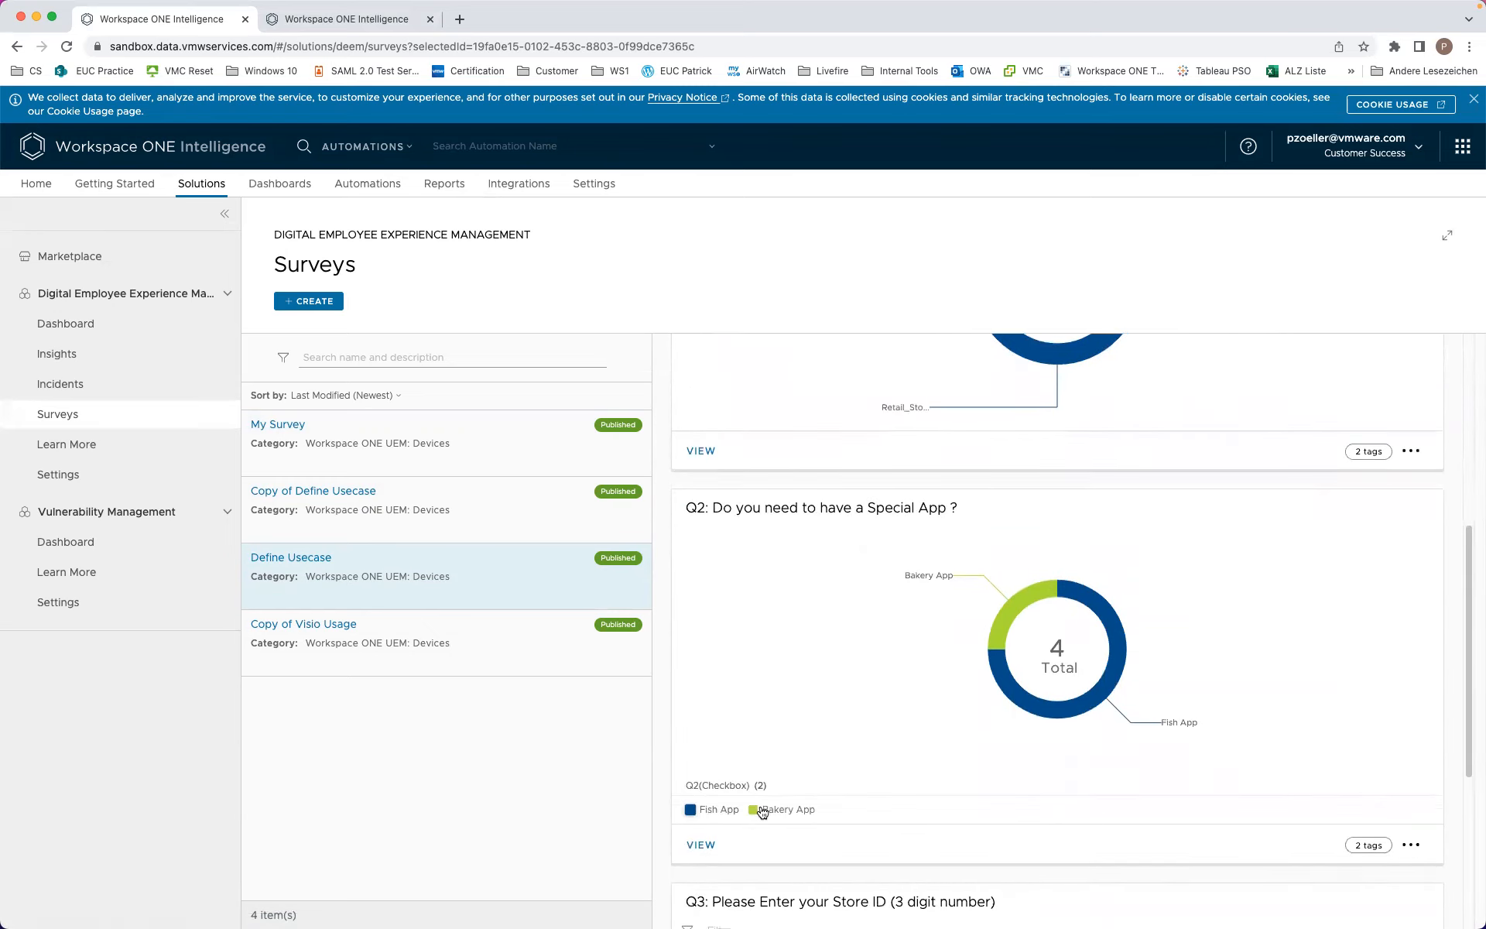
scroll(811, 683, up, 1)
scroll(810, 684, down, 3)
scroll(811, 684, up, 1)
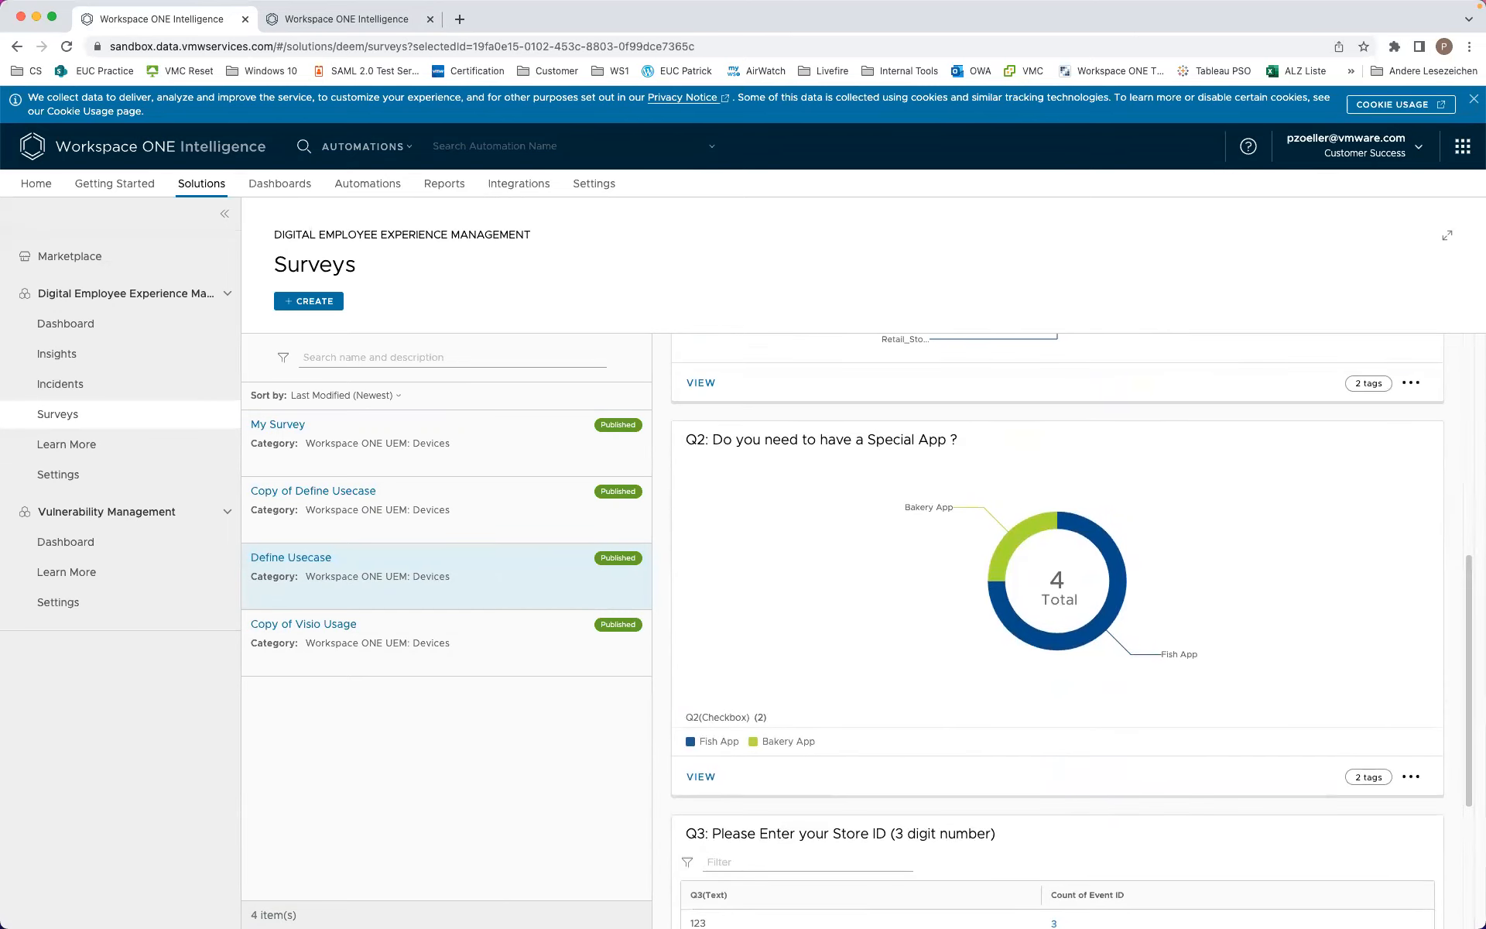
click(1413, 776)
scroll(1410, 769, down, 1)
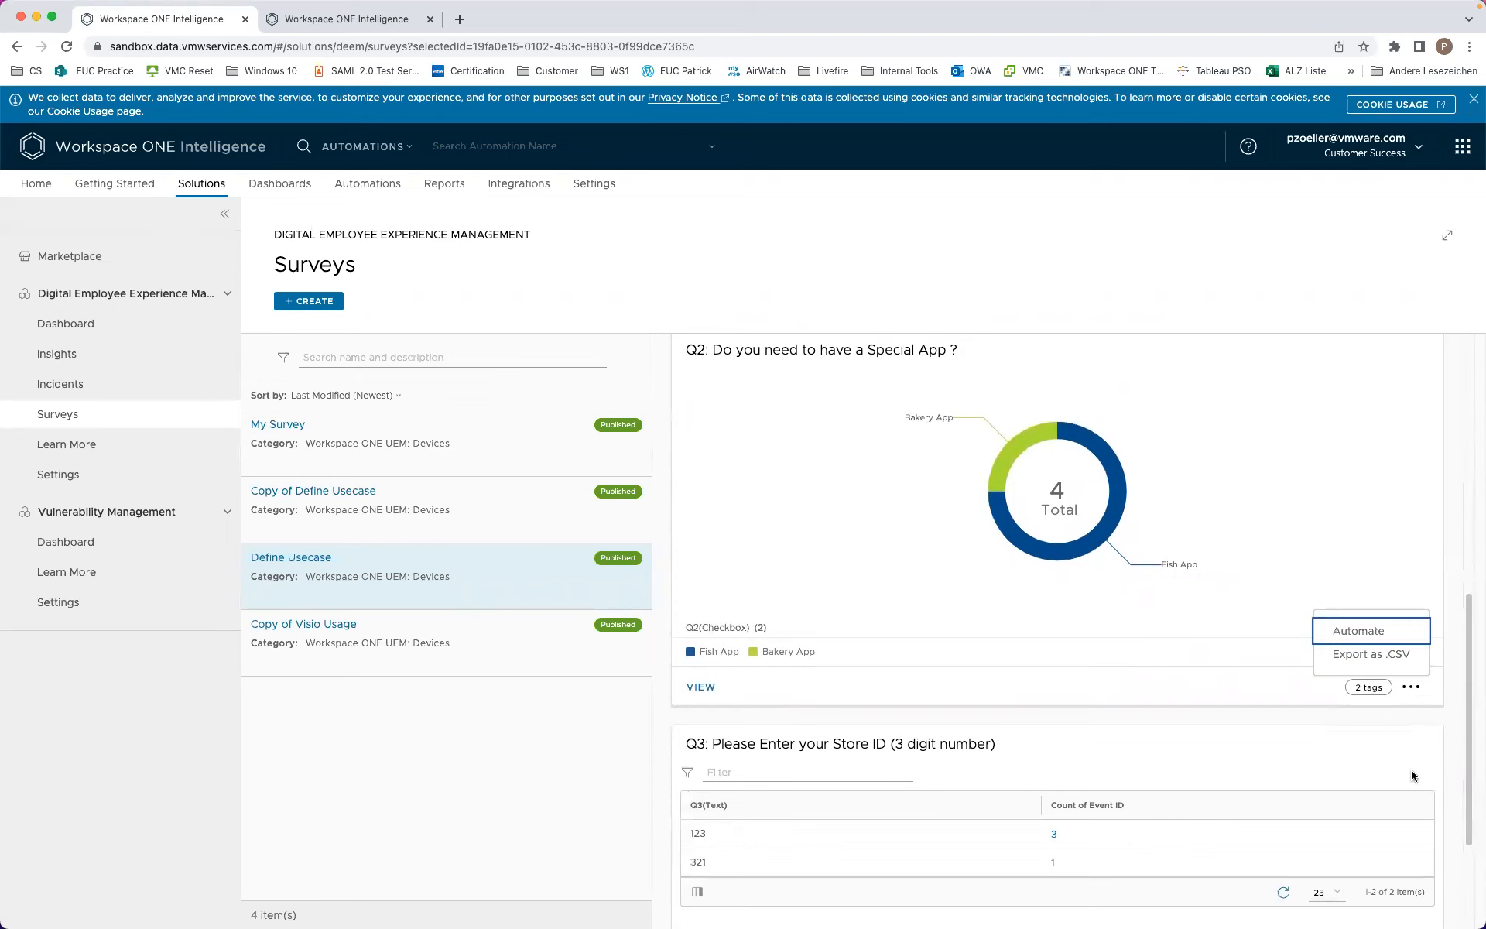
click(1362, 631)
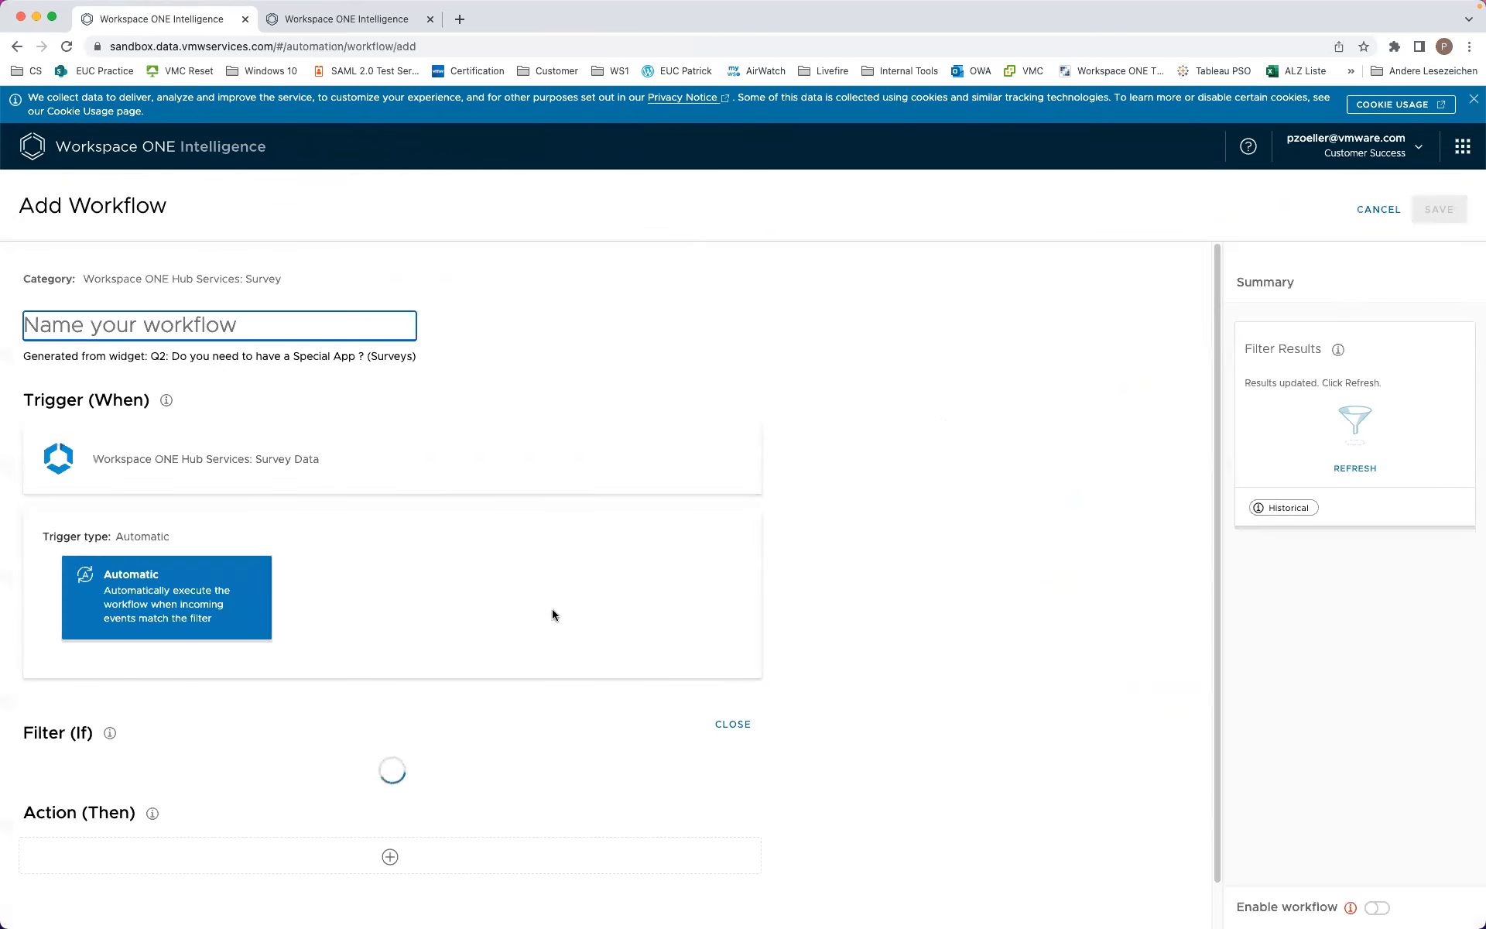
Step: Add a filter rule requiring Q2(Radio) includes 'Fish App'
scroll(144, 331, down, 5)
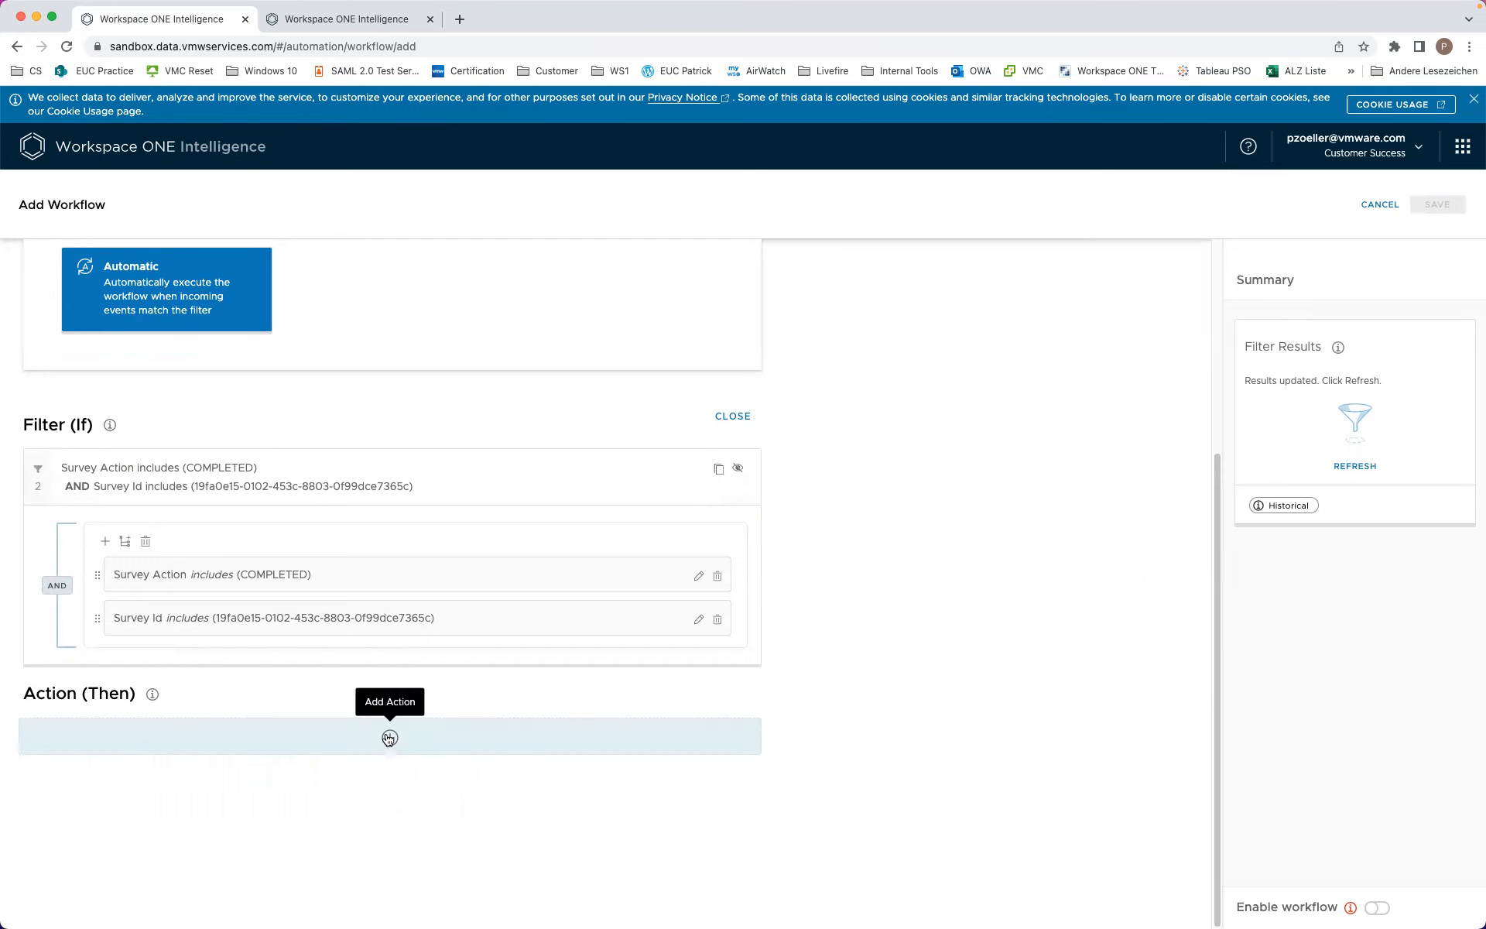
click(105, 541)
click(177, 687)
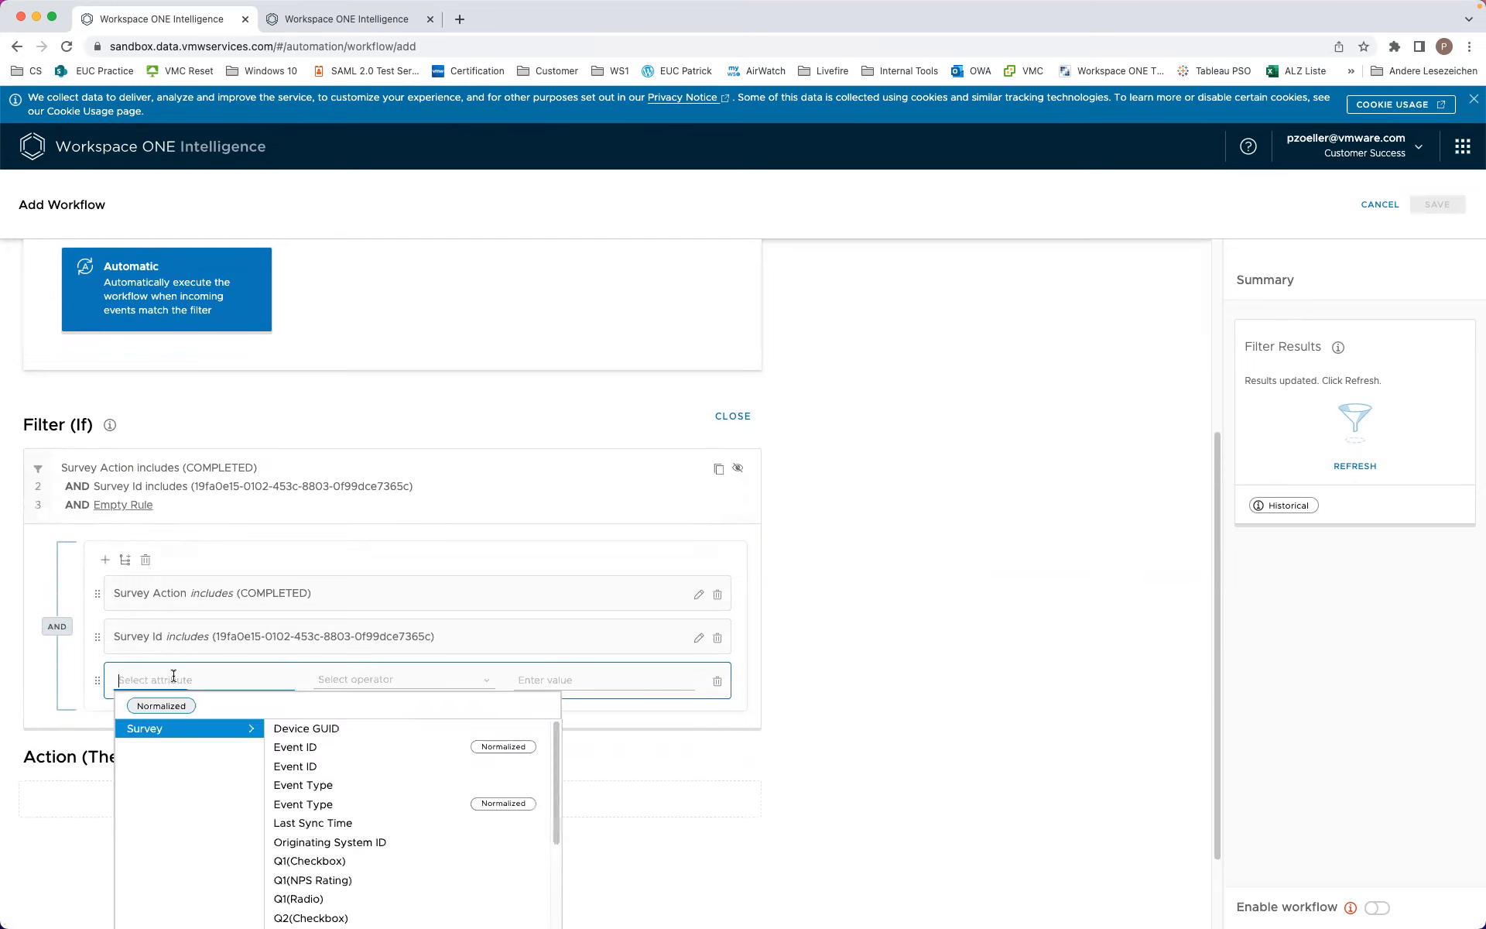
scroll(328, 787, down, 1)
scroll(329, 797, down, 1)
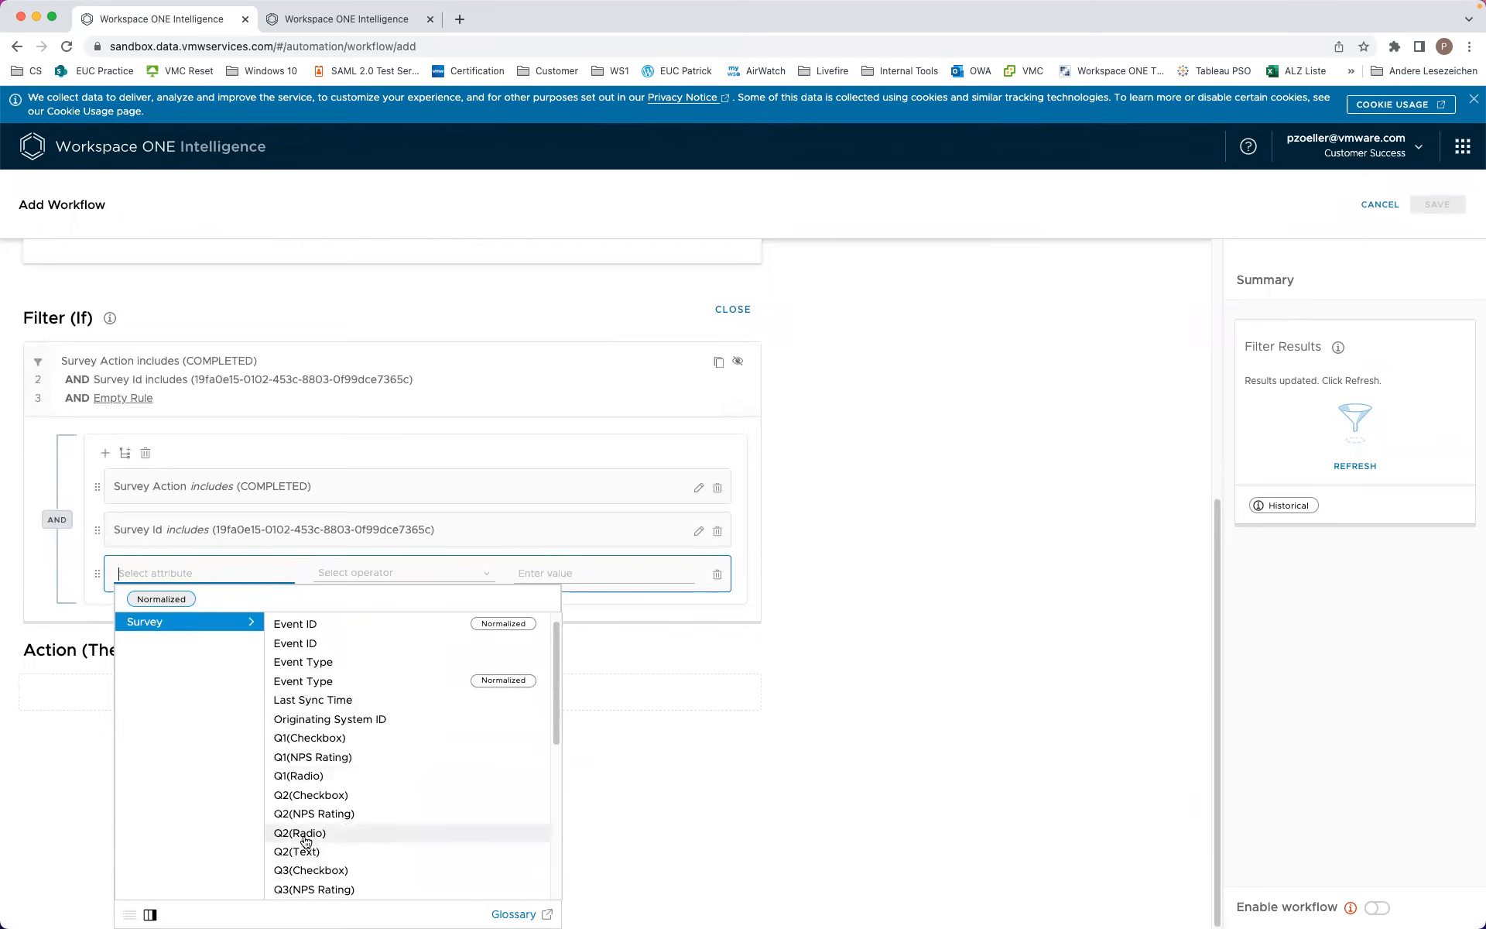
click(319, 834)
click(511, 622)
text(Fish App)
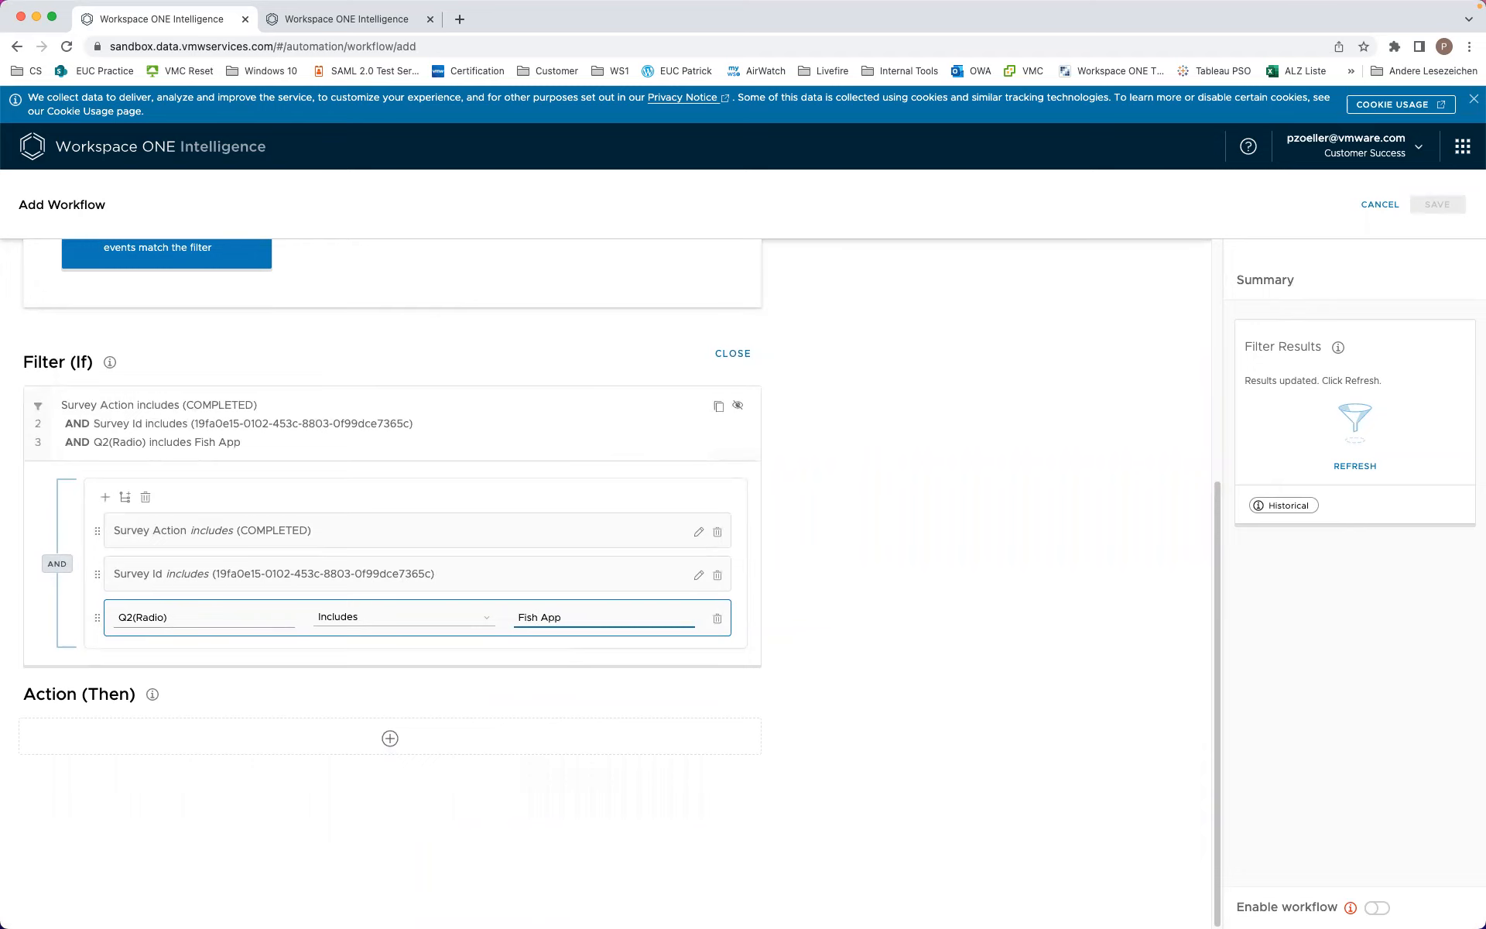
click(942, 591)
Step: Refresh Filter Results to show 0 matches for the last 28 days
click(1355, 465)
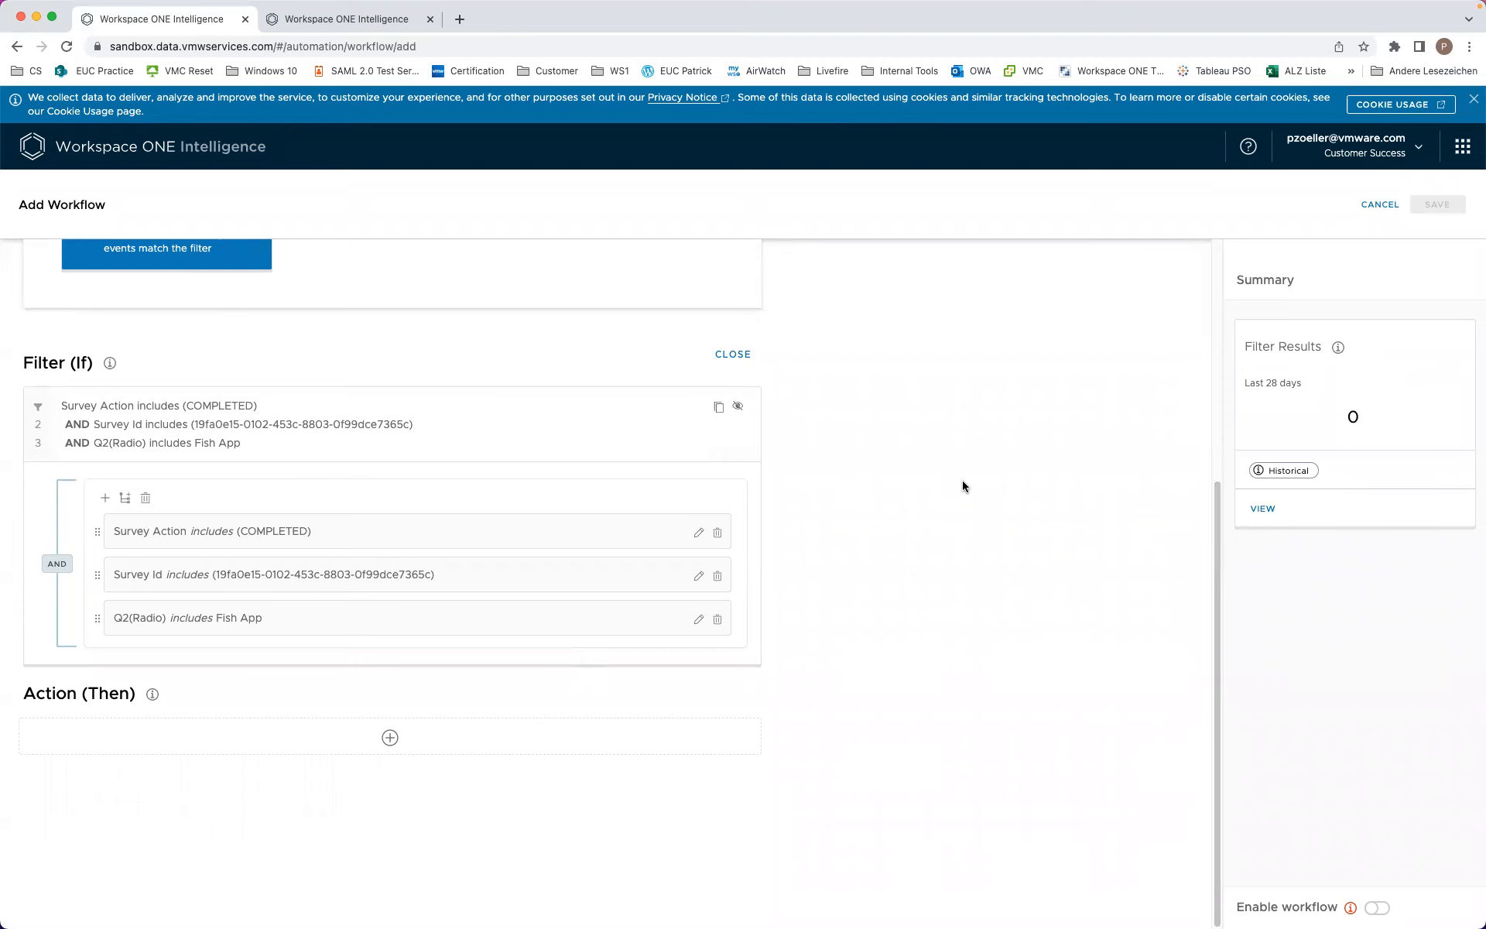
scroll(956, 495, up, 5)
scroll(956, 496, down, 4)
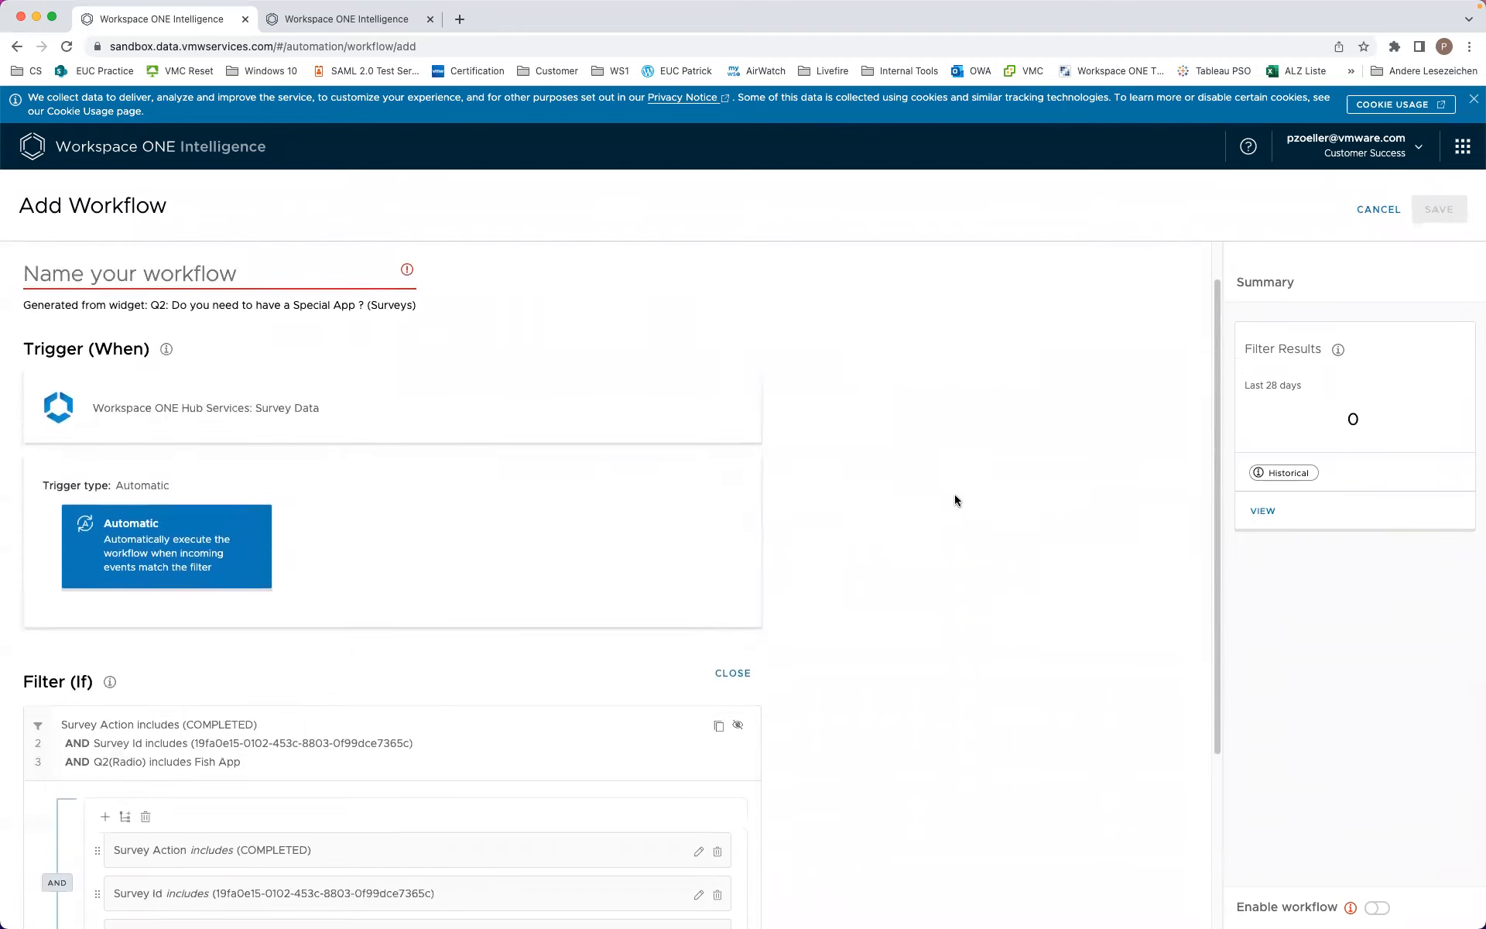